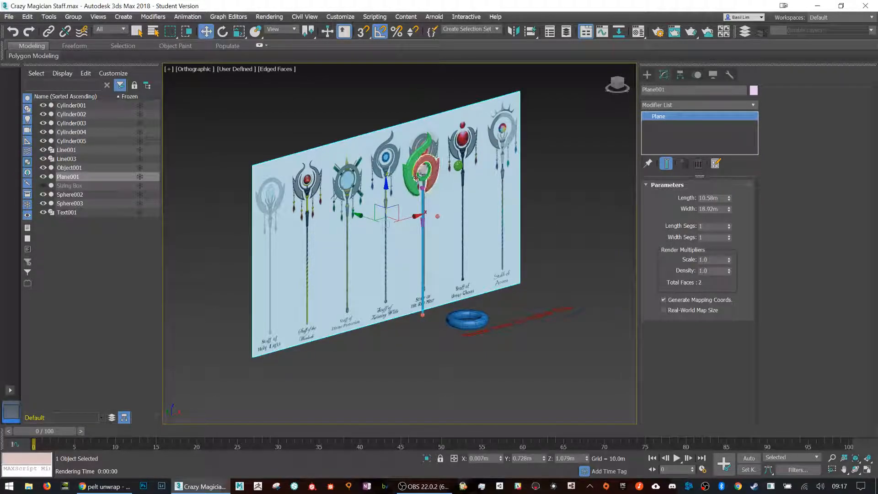
# - Freeze the reference image plane Plane001 behind the staff model
pyautogui.keyDown('alt'); pyautogui.moveTo(457, 257); pyautogui.dragTo(427, 239, button='middle'); pyautogui.keyUp('alt')
pyautogui.scroll(5, 411, 210)
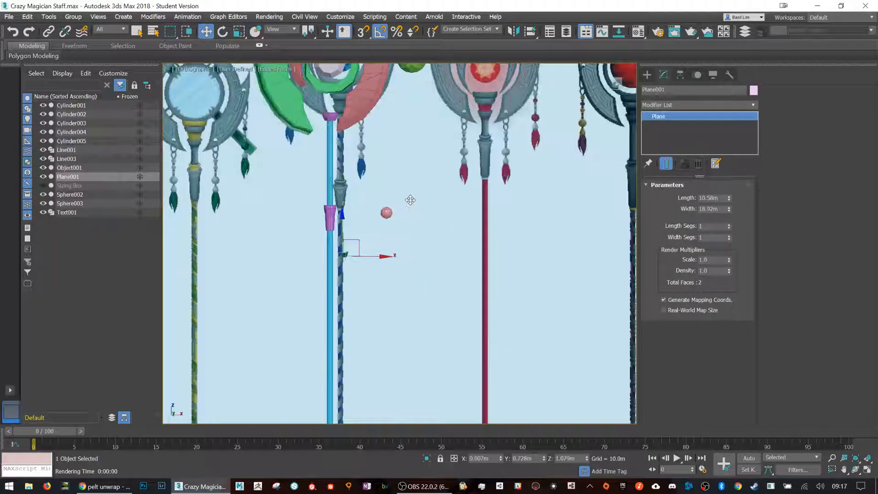
pyautogui.moveTo(408, 157); pyautogui.dragTo(442, 279, button='middle')
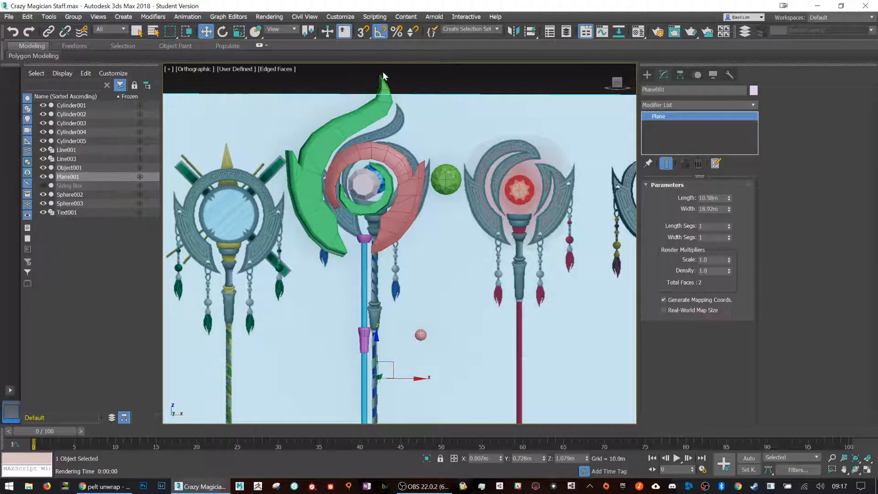
pyautogui.click(336, 84)
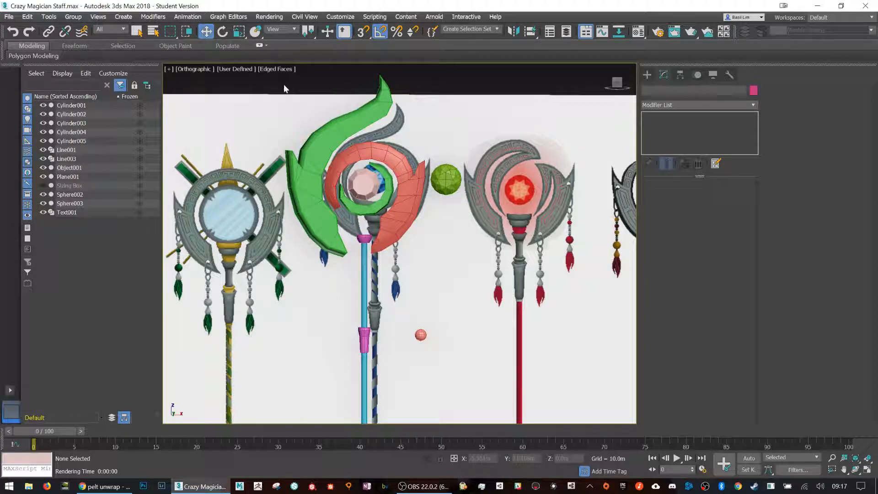
pyautogui.click(475, 309)
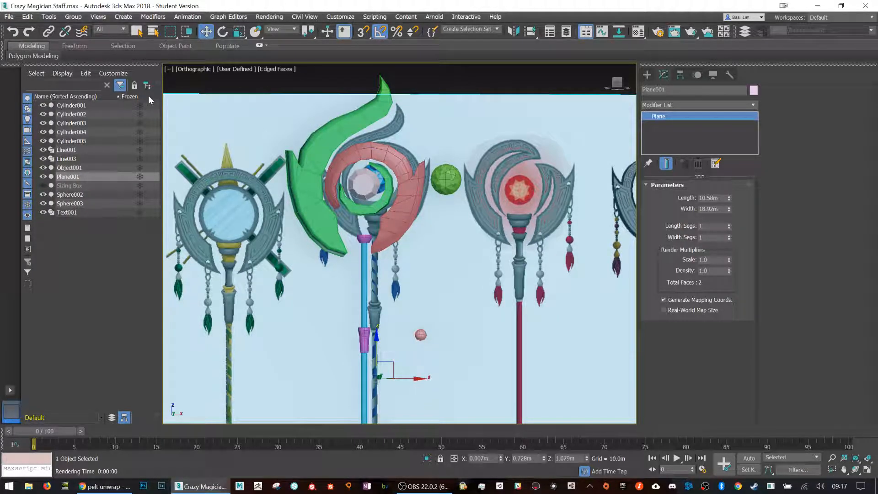
pyautogui.click(140, 179)
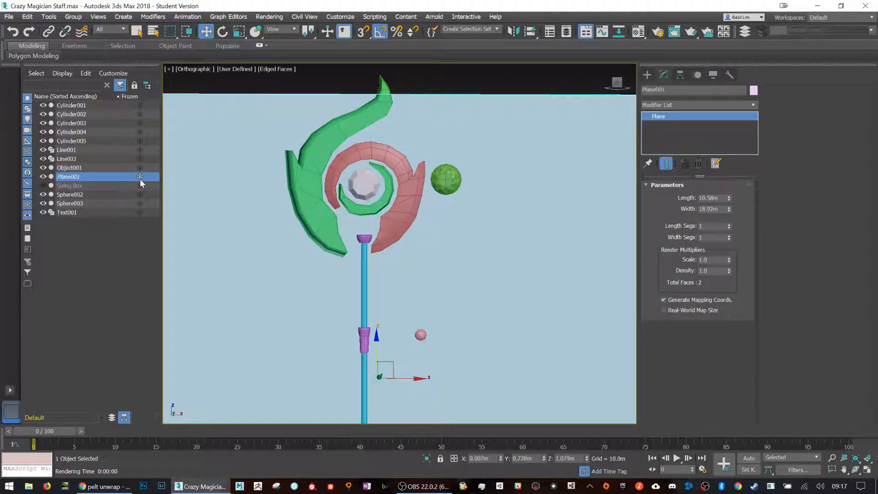
# - Box-select the staff parts in front of the frozen reference plane to check what gets selected, and clear the selection
pyautogui.click(282, 87)
pyautogui.moveTo(271, 74); pyautogui.dragTo(388, 341)
pyautogui.click(236, 230)
pyautogui.moveTo(257, 135); pyautogui.dragTo(493, 364)
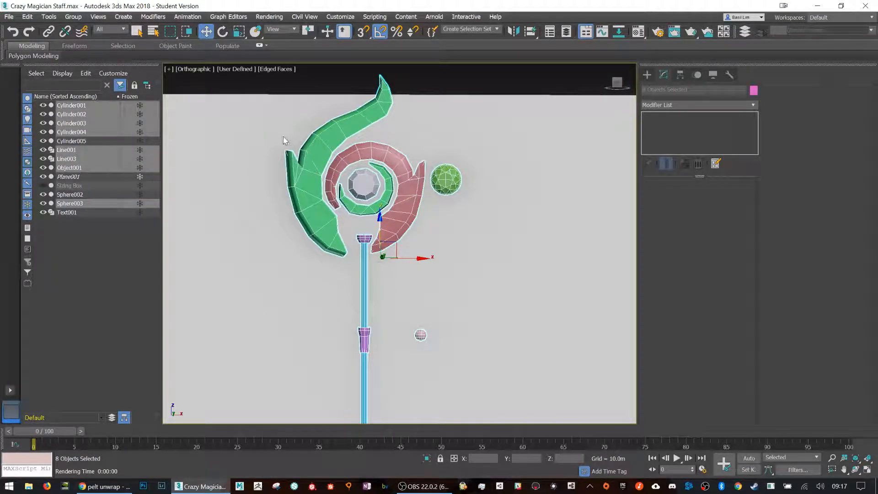
pyautogui.click(263, 122)
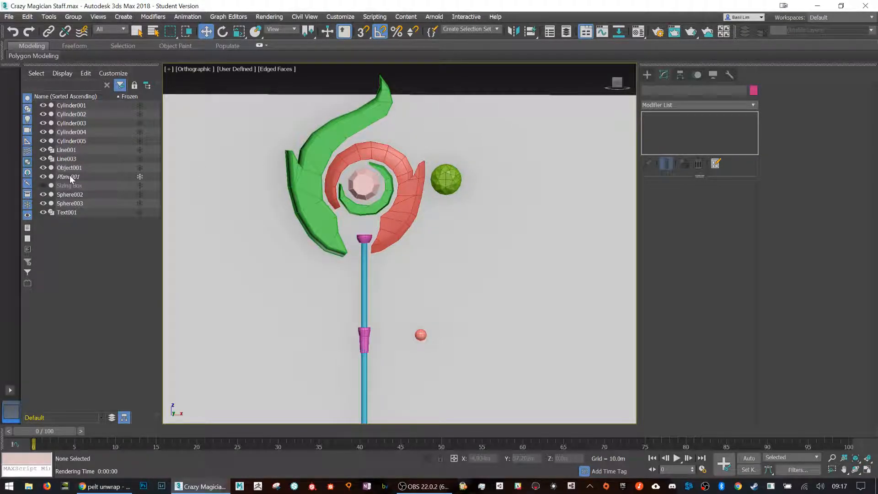
pyautogui.click(70, 177)
pyautogui.click(287, 85)
pyautogui.scroll(-8, 348, 174)
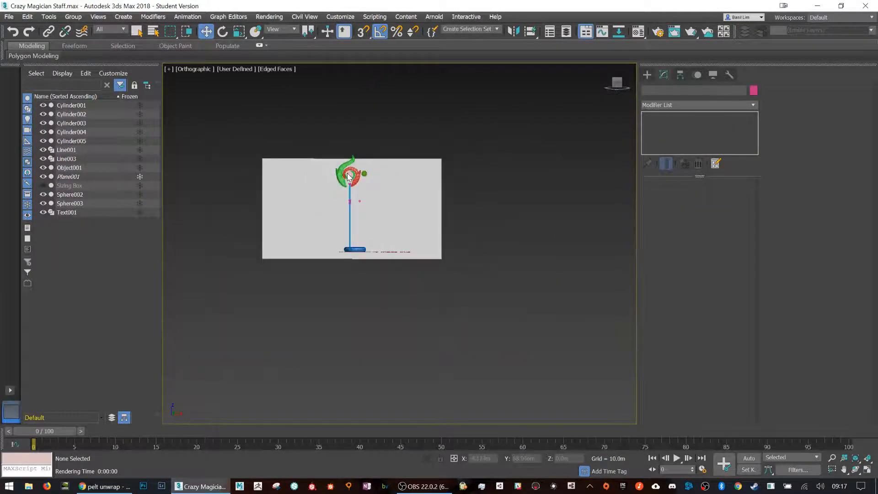
pyautogui.scroll(3, 410, 219)
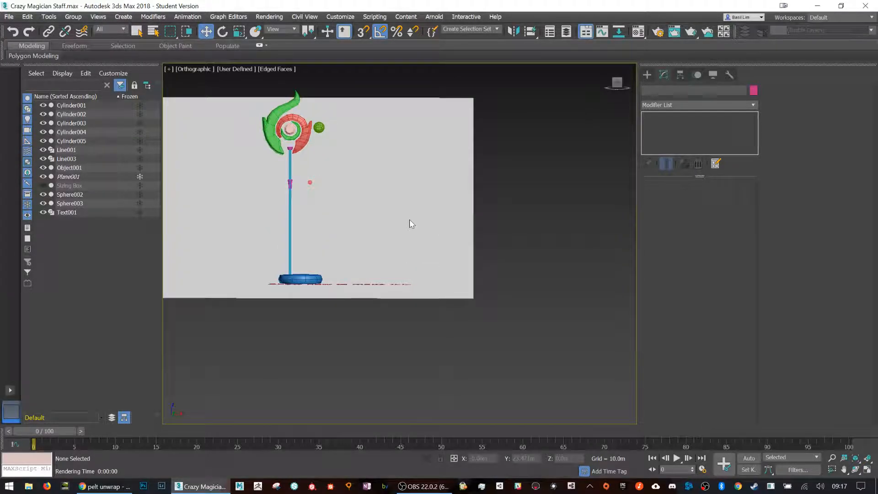
pyautogui.scroll(4, 410, 222)
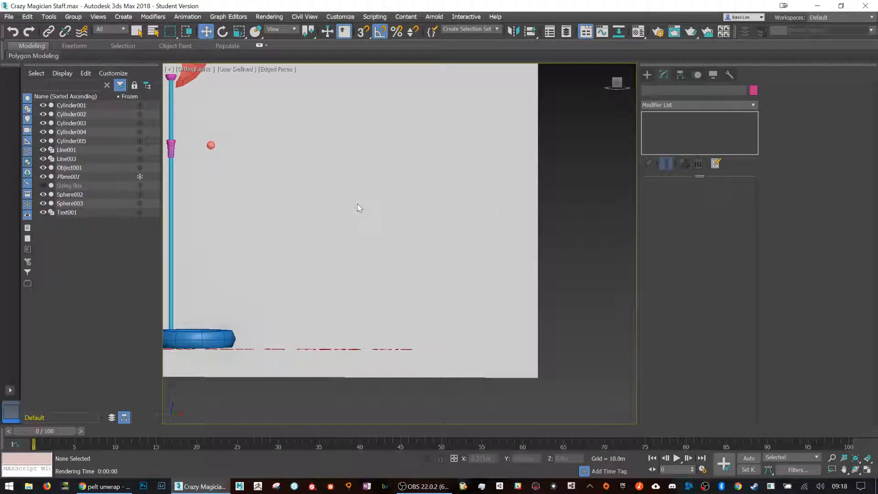
pyautogui.scroll(-4, 495, 247)
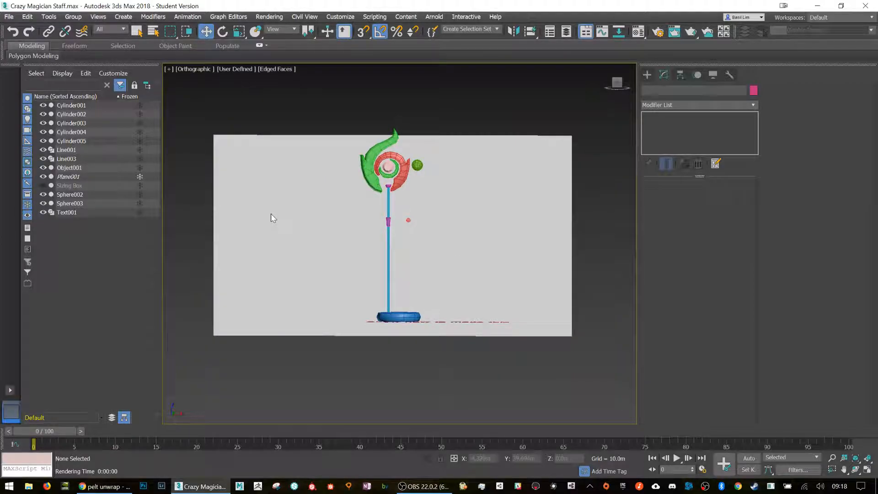
# - Turn off Show Frozen in Gray in the object properties of the reference plane Plane001, and deselect it
pyautogui.rightClick(85, 176)
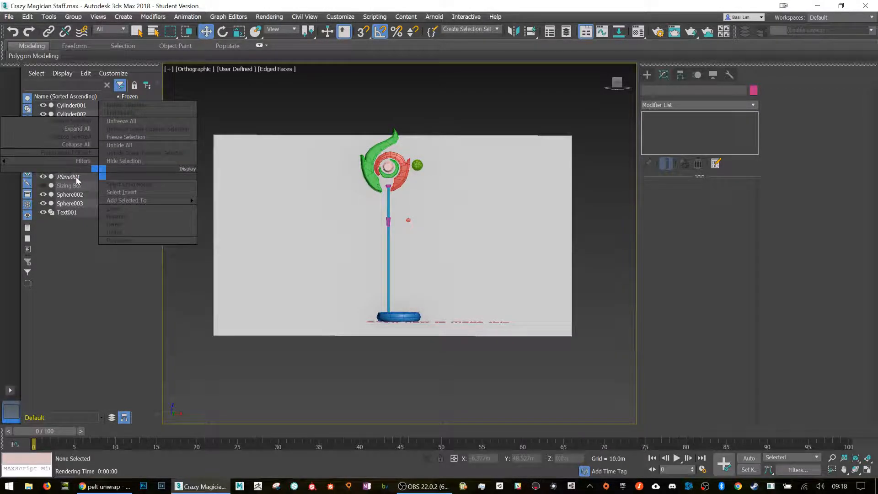
pyautogui.click(59, 177)
pyautogui.click(66, 177)
pyautogui.rightClick(101, 174)
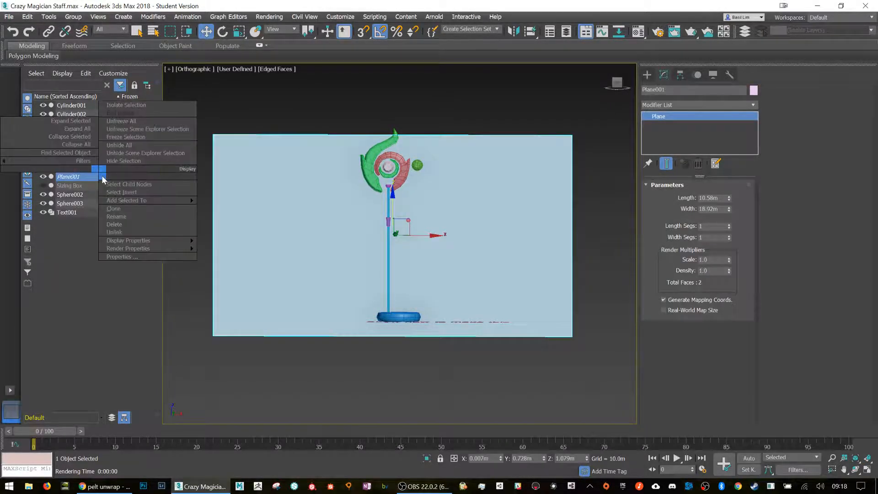
pyautogui.click(122, 257)
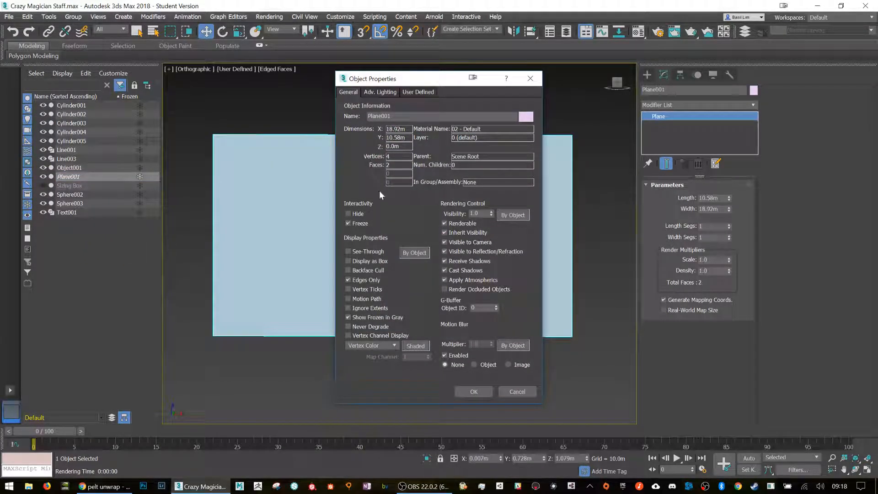
pyautogui.click(349, 318)
pyautogui.click(475, 392)
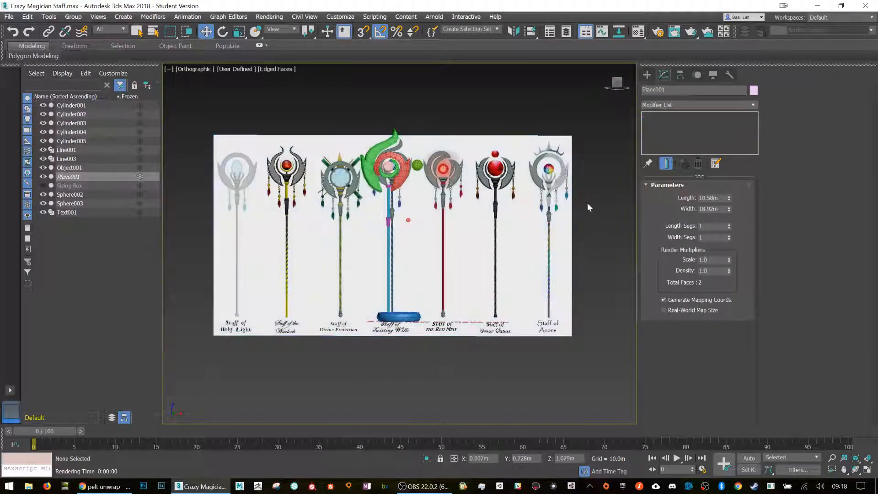
pyautogui.click(591, 204)
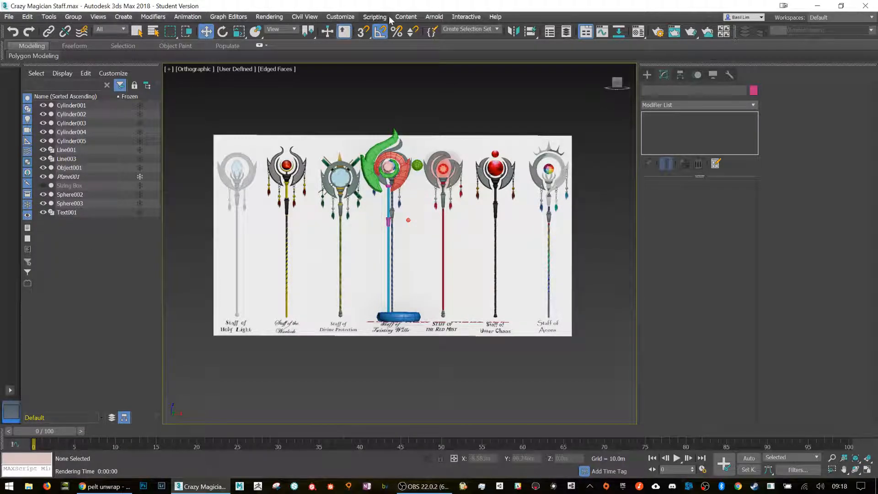
pyautogui.click(263, 18)
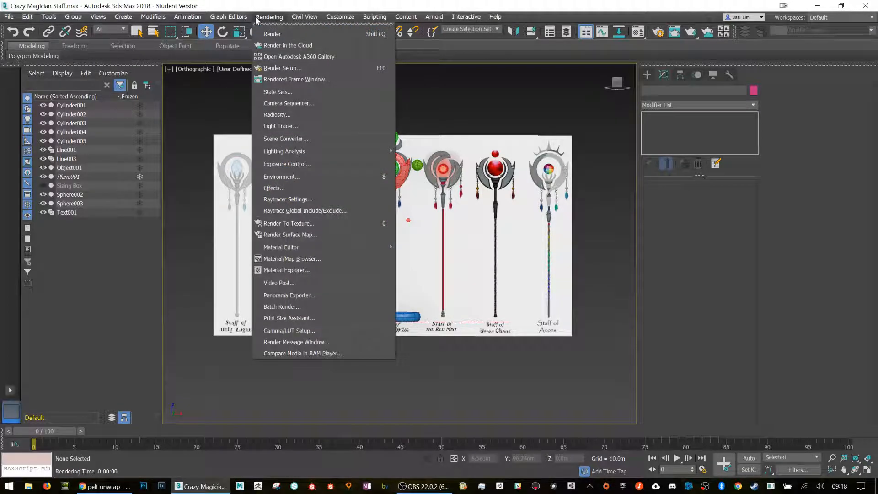
pyautogui.moveTo(346, 18)
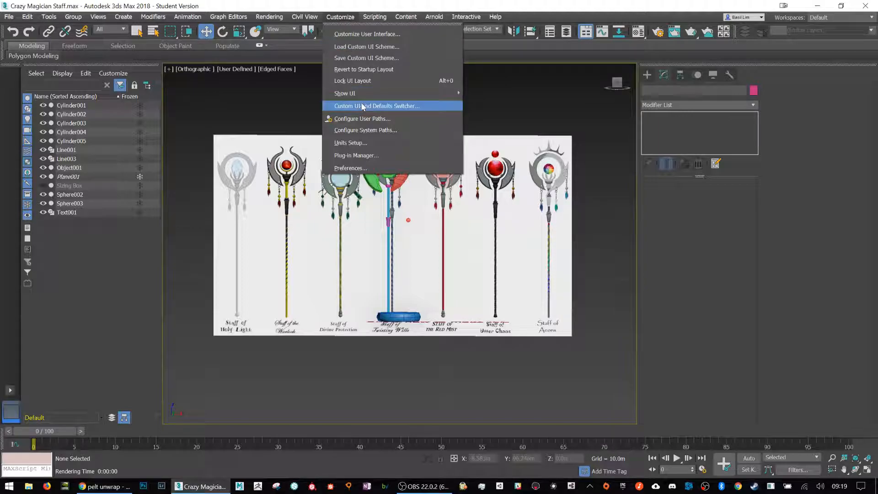
pyautogui.moveTo(382, 91)
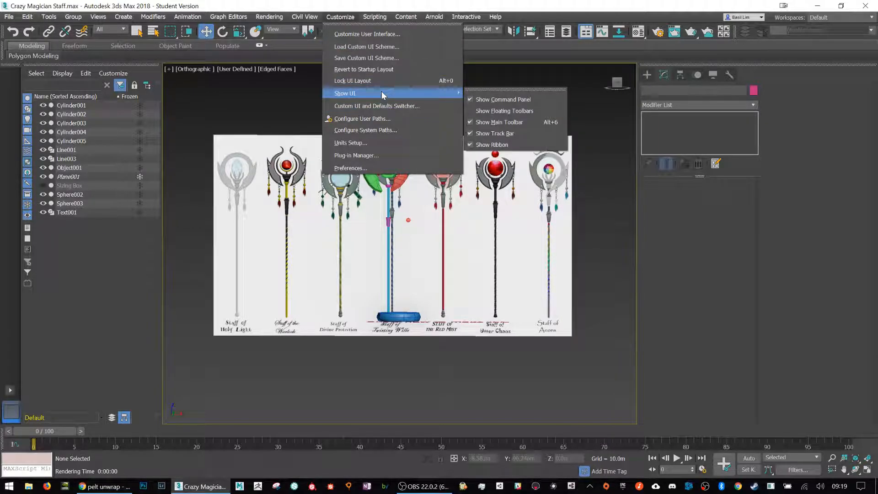
pyautogui.click(491, 111)
pyautogui.click(49, 16)
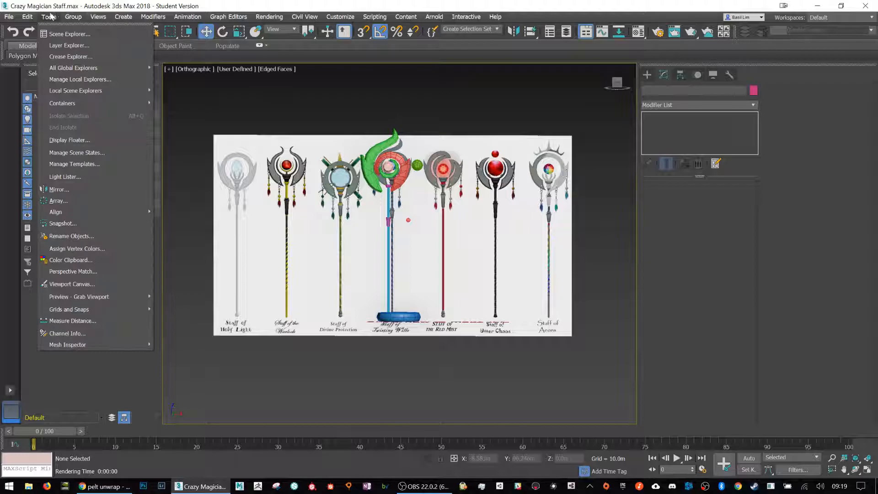
pyautogui.click(66, 34)
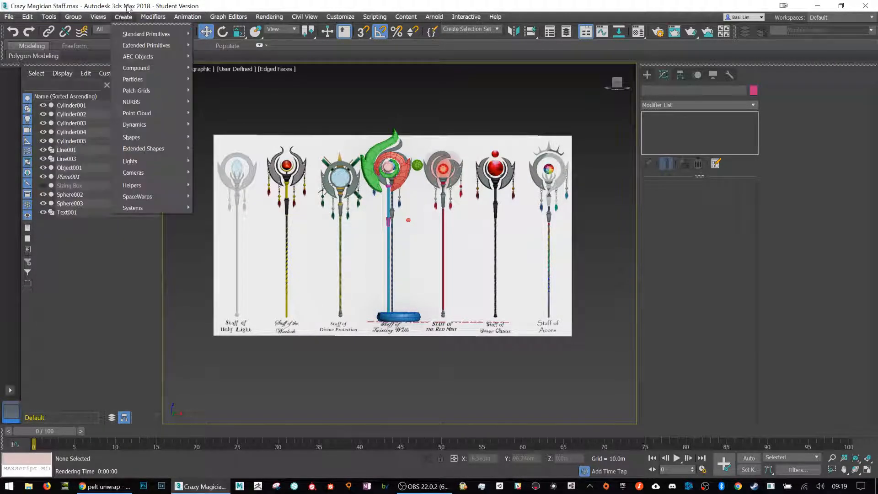
# - Narrow the scene explorer to enlarge the viewport, keeping its Frozen column in view
pyautogui.moveTo(162, 103); pyautogui.dragTo(132, 104)
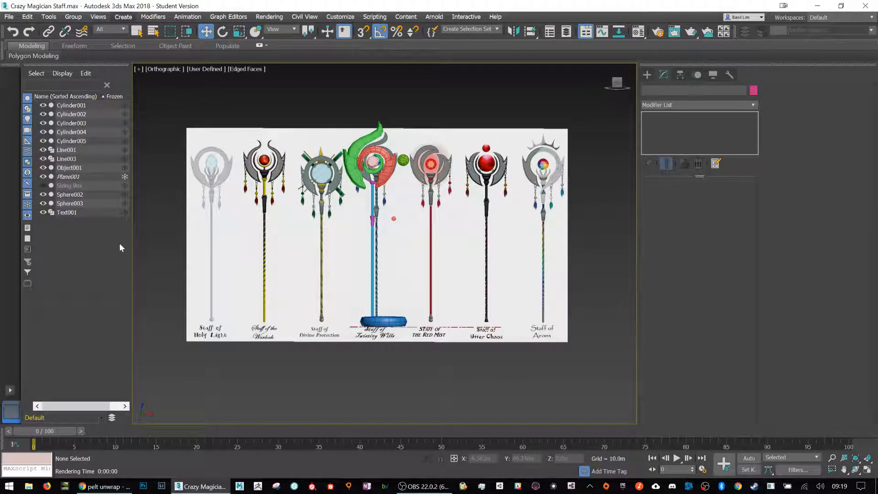
pyautogui.moveTo(84, 404); pyautogui.dragTo(90, 404)
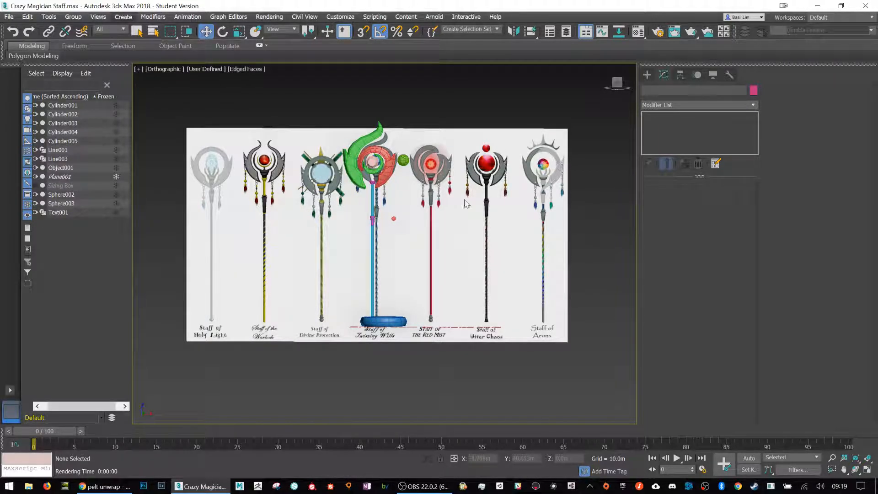
pyautogui.scroll(4, 389, 254)
pyautogui.scroll(-4, 389, 255)
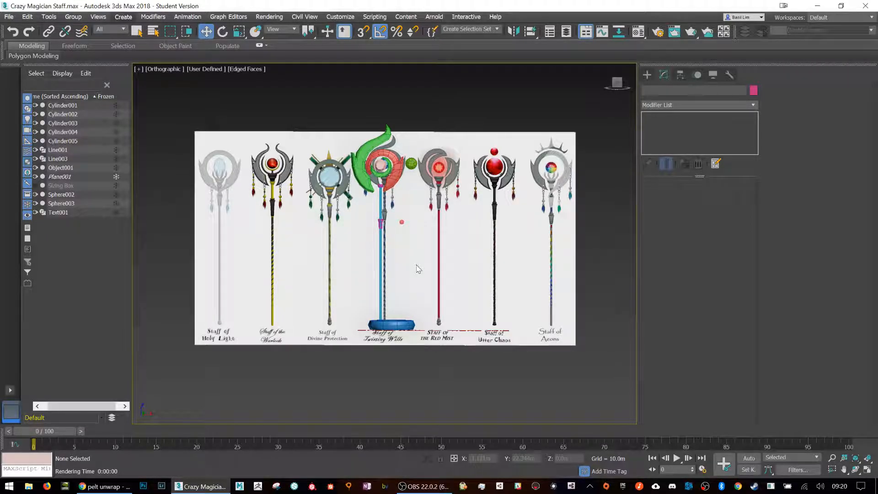
# - Hide the reference plane Plane001 and select the red crescent blade of the staff head
pyautogui.click(35, 177)
pyautogui.scroll(6, 394, 180)
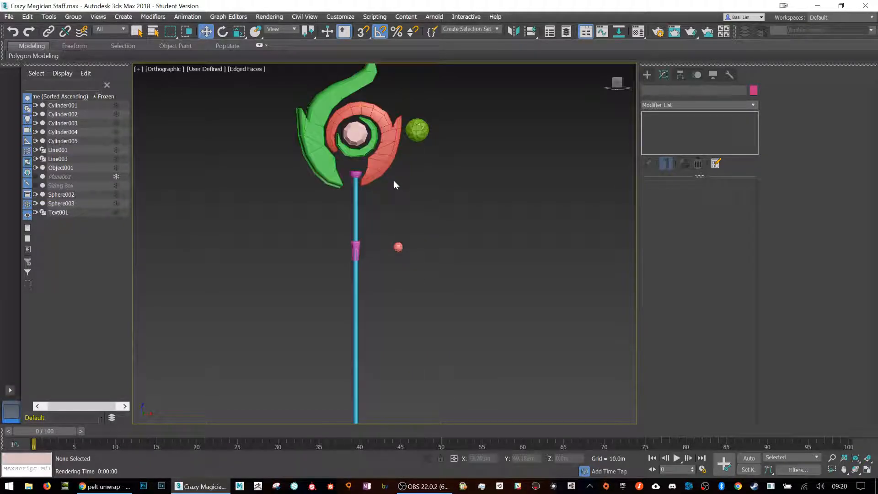
pyautogui.moveTo(347, 129); pyautogui.dragTo(399, 249, button='middle')
pyautogui.scroll(2, 399, 250)
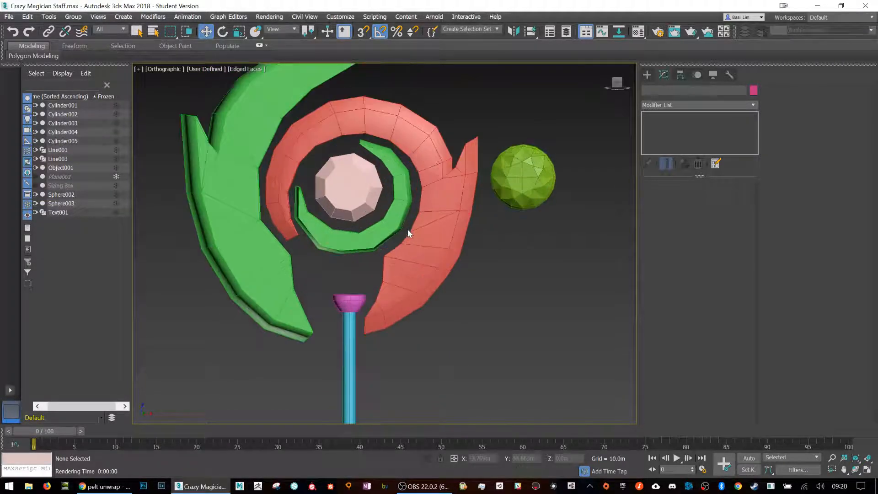
pyautogui.click(434, 269)
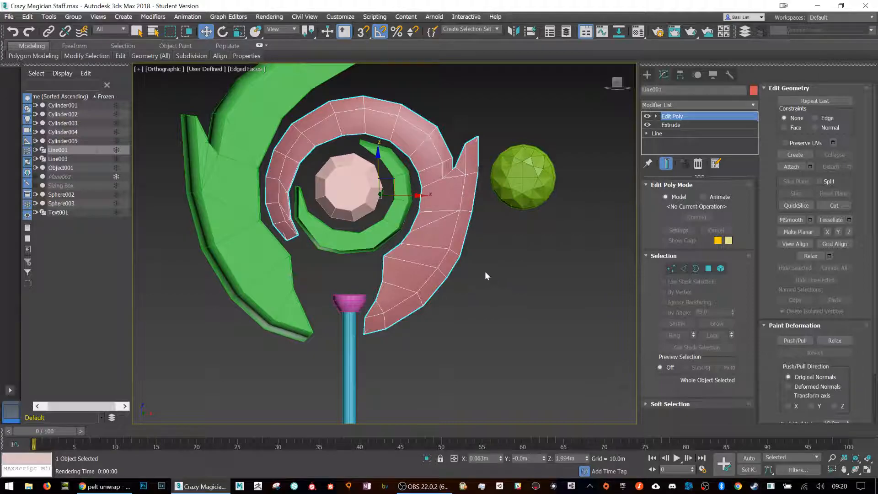
pyautogui.scroll(-2, 488, 273)
# - Create a standing cylinder beside the staff, about 0.095 m in radius and about 2.36 m high
pyautogui.click(649, 76)
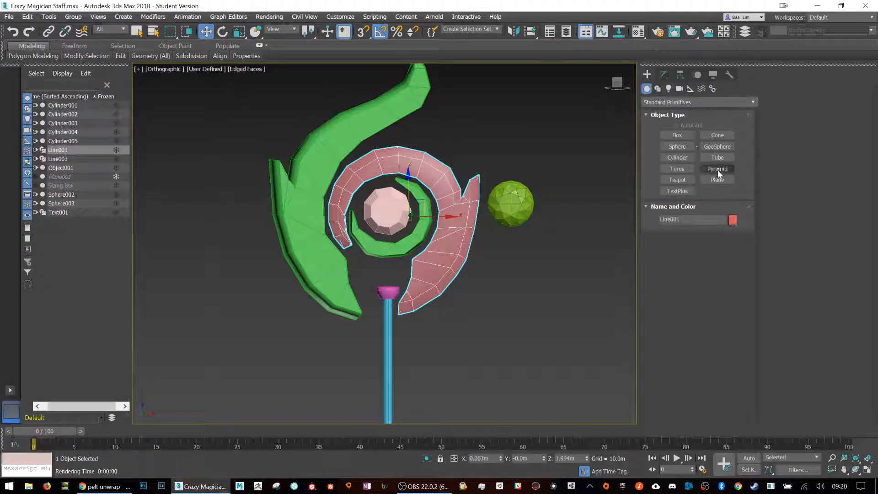
pyautogui.click(660, 90)
pyautogui.click(646, 89)
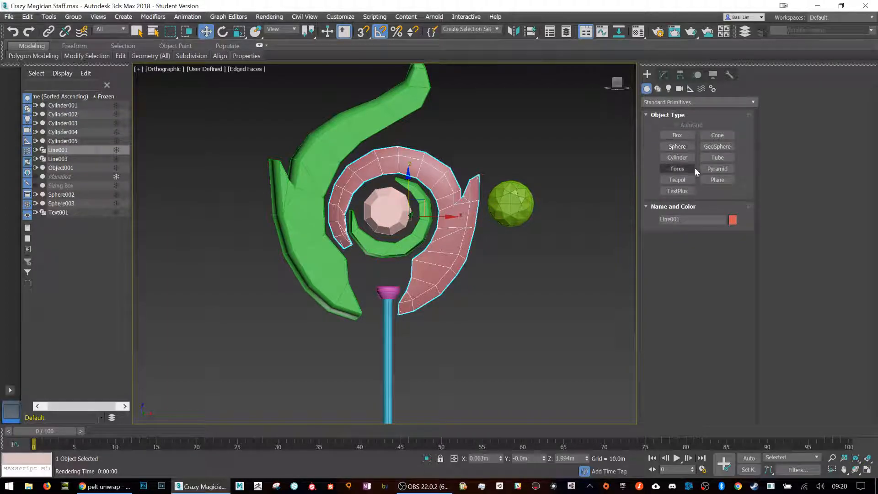
pyautogui.click(678, 158)
pyautogui.moveTo(550, 327); pyautogui.dragTo(464, 276, button='middle')
pyautogui.scroll(-6, 437, 275)
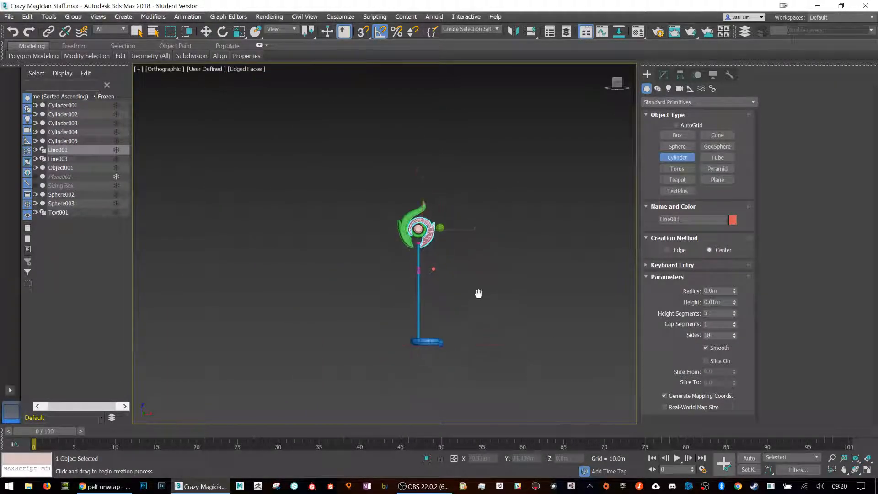
pyautogui.moveTo(476, 310); pyautogui.dragTo(478, 311)
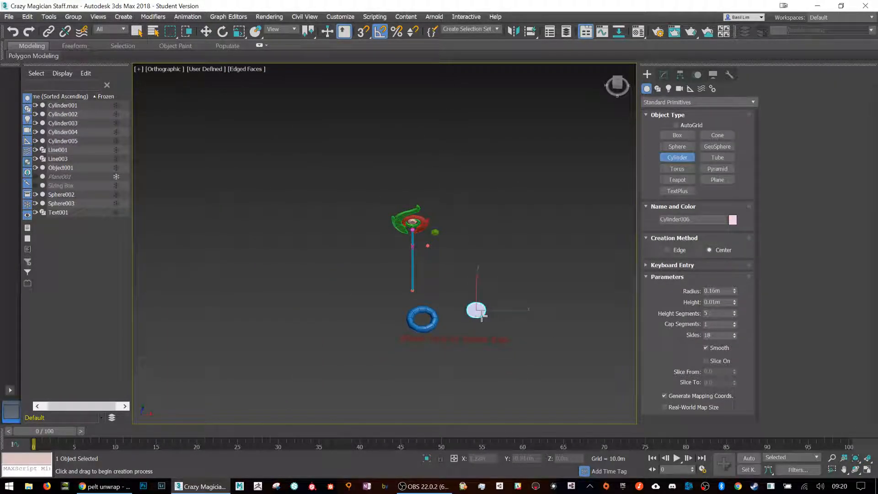
pyautogui.click(477, 217)
pyautogui.click(476, 179)
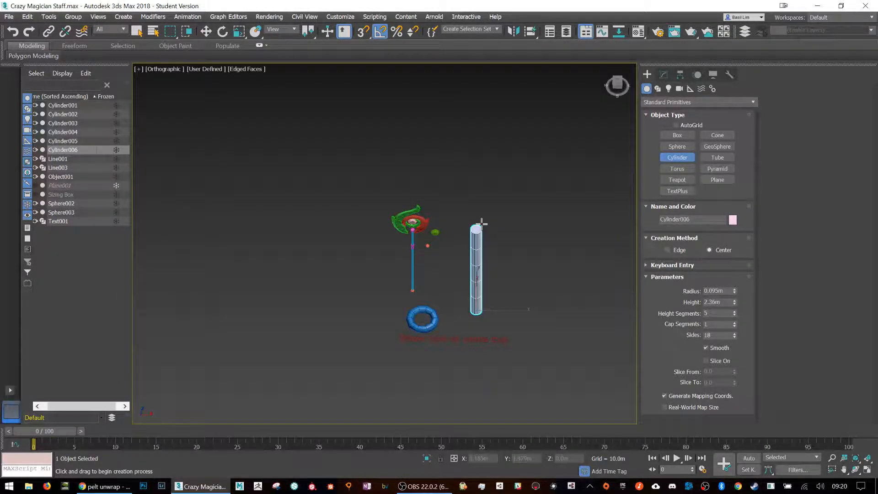
# - Set the new cylinder's height segments to 1 and its sides to 8
pyautogui.scroll(3, 482, 223)
pyautogui.keyDown('alt'); pyautogui.moveTo(491, 313); pyautogui.dragTo(486, 268, button='middle'); pyautogui.keyUp('alt')
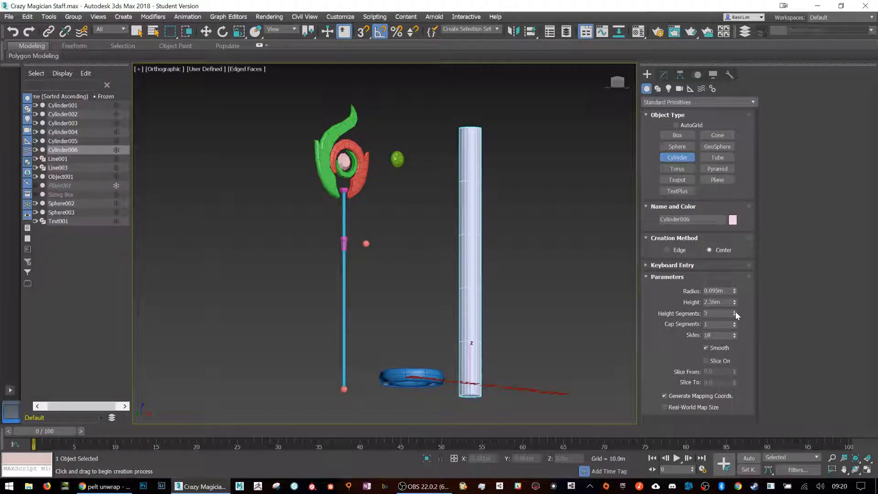
pyautogui.moveTo(736, 312); pyautogui.dragTo(732, 368)
pyautogui.keyDown('alt'); pyautogui.moveTo(553, 232); pyautogui.dragTo(508, 255, button='middle'); pyautogui.keyUp('alt')
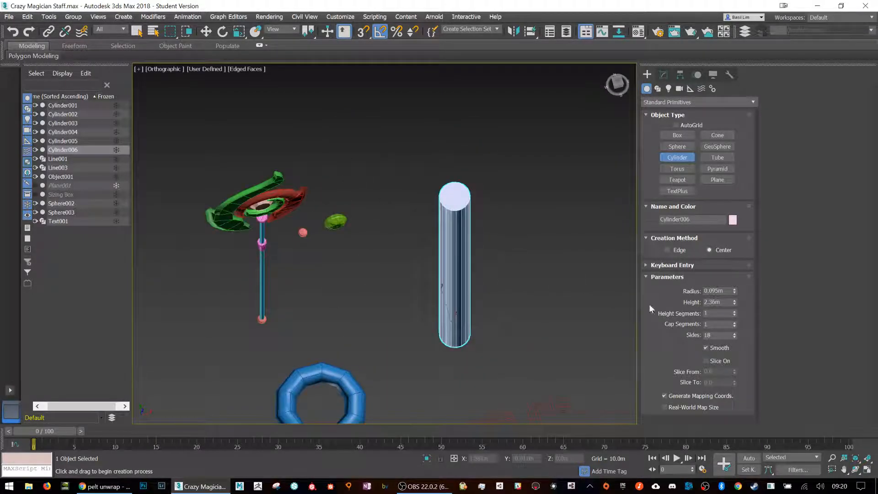
pyautogui.moveTo(734, 337); pyautogui.dragTo(735, 347)
pyautogui.click(736, 333)
pyautogui.click(736, 333)
pyautogui.click(736, 334)
pyautogui.click(737, 334)
pyautogui.moveTo(517, 256)
pyautogui.keyDown('alt'); pyautogui.mouseDown(button='middle')
pyautogui.moveTo(500, 251)
pyautogui.moveTo(507, 246)
pyautogui.mouseUp(button='middle'); pyautogui.keyUp('alt')
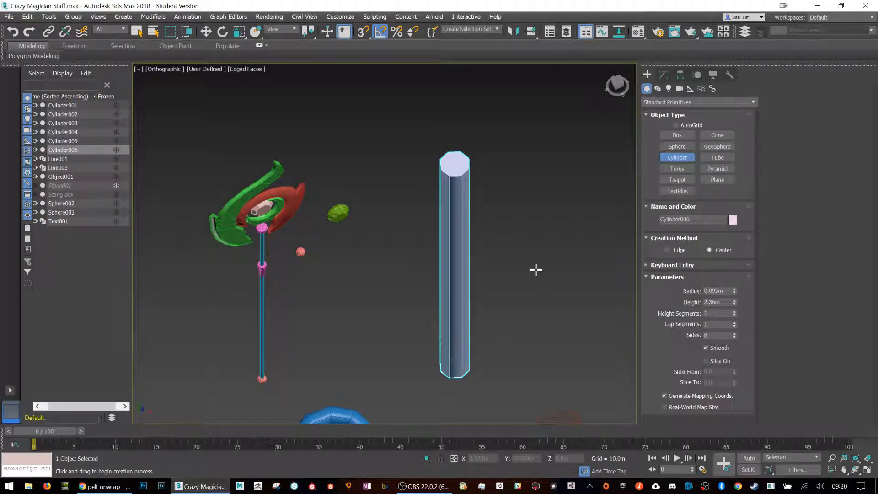
# - Rotate the new cylinder to lie horizontally and scale its cross-section down to about 32% in X and Z
pyautogui.press('e')
pyautogui.moveTo(478, 355); pyautogui.dragTo(454, 334)
pyautogui.press('r')
pyautogui.keyDown('alt'); pyautogui.moveTo(479, 341); pyautogui.dragTo(422, 260, button='middle'); pyautogui.keyUp('alt')
pyautogui.moveTo(388, 227); pyautogui.dragTo(421, 319)
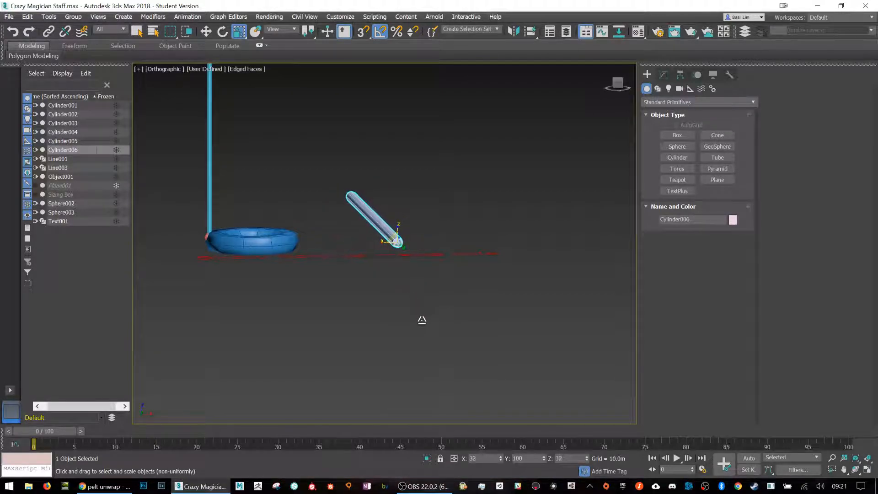
# - Move the cylinder over to the staff head so it passes through the lower part of the red crescent blade
pyautogui.press('w')
pyautogui.scroll(-4, 423, 294)
pyautogui.keyDown('alt'); pyautogui.moveTo(422, 294); pyautogui.dragTo(424, 270, button='middle'); pyautogui.keyUp('alt')
pyautogui.moveTo(409, 223); pyautogui.dragTo(325, 80)
pyautogui.scroll(3, 325, 80)
pyautogui.scroll(2, 324, 80)
pyautogui.keyDown('alt'); pyautogui.moveTo(325, 80); pyautogui.dragTo(312, 139, button='middle'); pyautogui.keyUp('alt')
pyautogui.scroll(4, 331, 138)
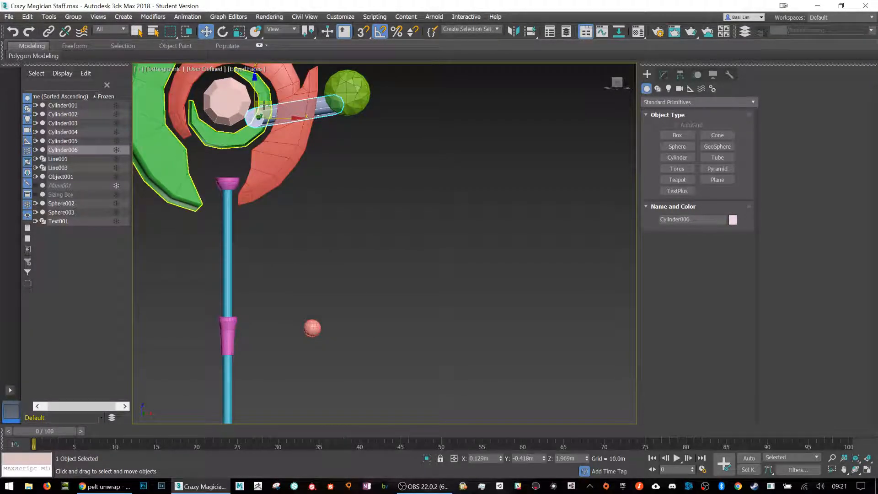
pyautogui.moveTo(270, 104); pyautogui.dragTo(273, 147)
pyautogui.keyDown('alt'); pyautogui.moveTo(300, 168); pyautogui.dragTo(356, 166, button='middle'); pyautogui.keyUp('alt')
pyautogui.scroll(4, 365, 166)
pyautogui.moveTo(272, 151); pyautogui.dragTo(333, 224, button='middle')
# - Show the reference plane Plane001 to check the hole position at the blade's lower tip, and hide it again
pyautogui.click(36, 185)
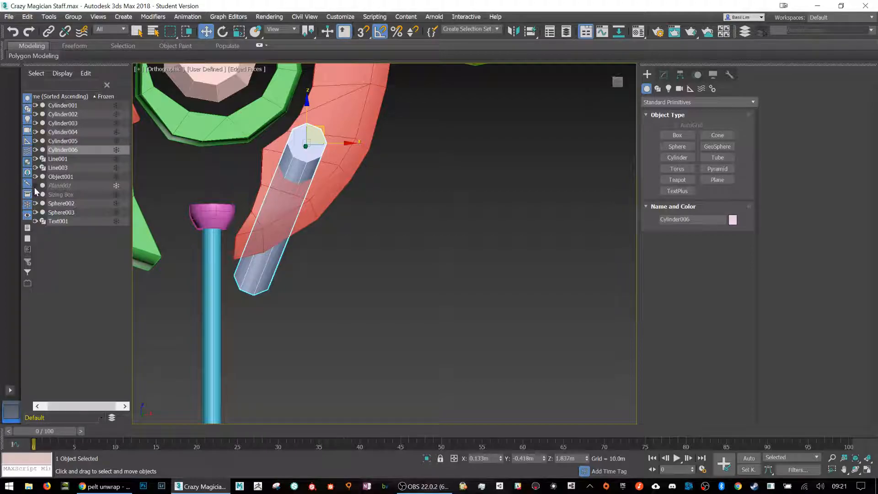
pyautogui.keyDown('alt'); pyautogui.moveTo(387, 233); pyautogui.dragTo(380, 235, button='middle'); pyautogui.keyUp('alt')
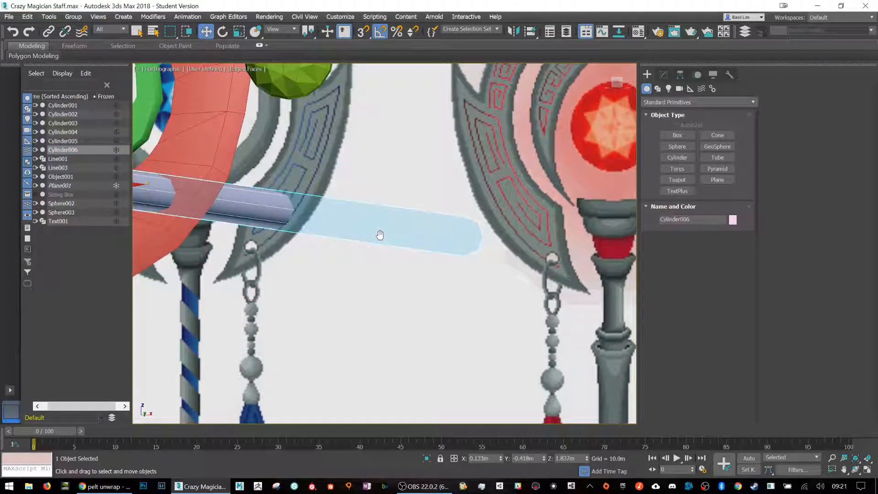
pyautogui.click(35, 186)
pyautogui.keyDown('alt'); pyautogui.moveTo(274, 229); pyautogui.dragTo(284, 229, button='middle'); pyautogui.keyUp('alt')
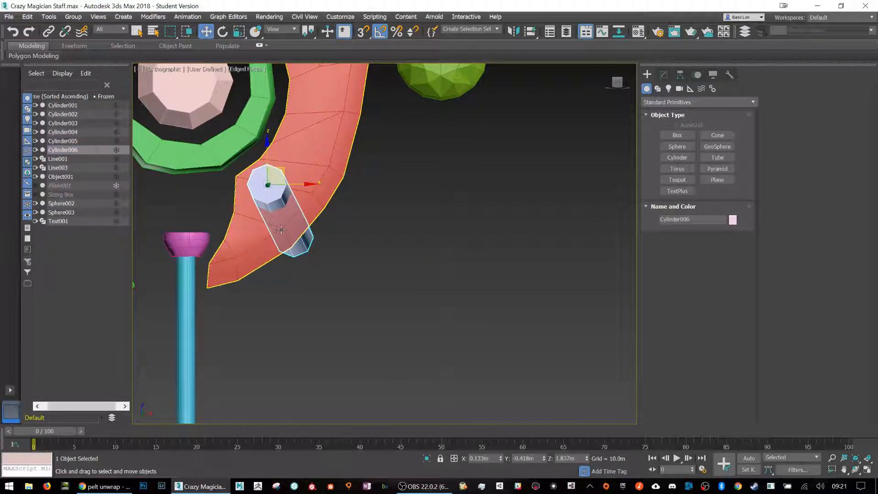
# - Make the cylinder slightly thinner and shift it by about -0.011 m in X and -0.015 m in Z within the blade
pyautogui.press('r')
pyautogui.moveTo(278, 199); pyautogui.dragTo(276, 178)
pyautogui.press('w')
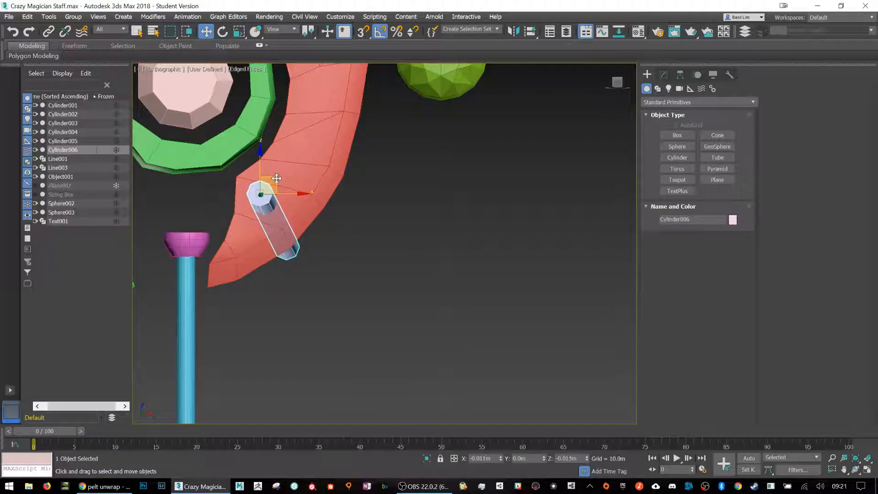
pyautogui.keyDown('alt'); pyautogui.moveTo(277, 178); pyautogui.dragTo(293, 209, button='middle'); pyautogui.keyUp('alt')
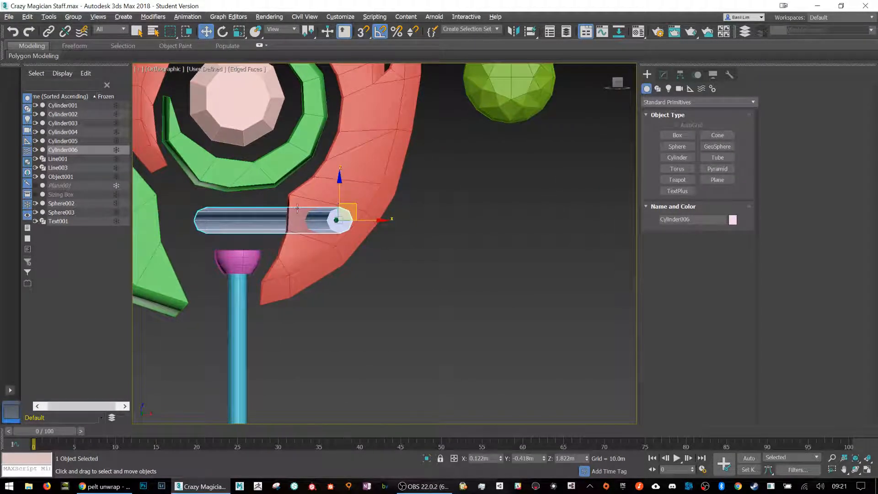
# - Turn the red blade Line001 into a Boolean compound object with the operation set to Subtract
pyautogui.click(429, 175)
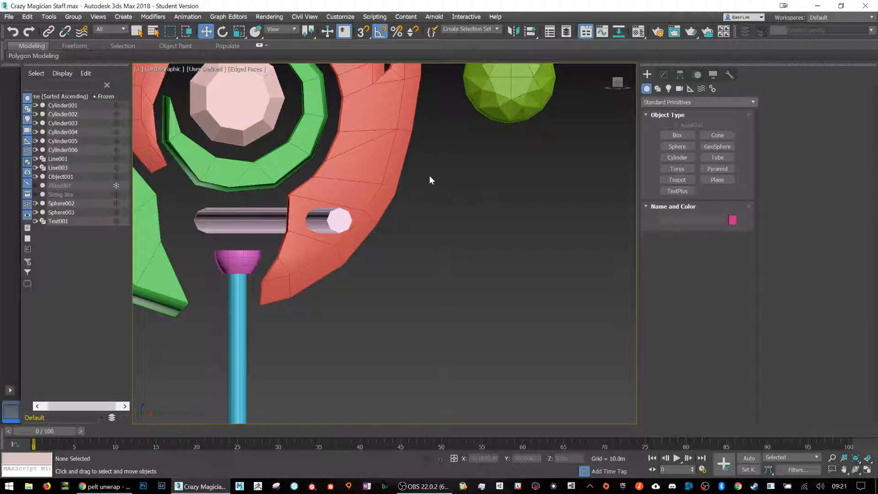
pyautogui.click(379, 136)
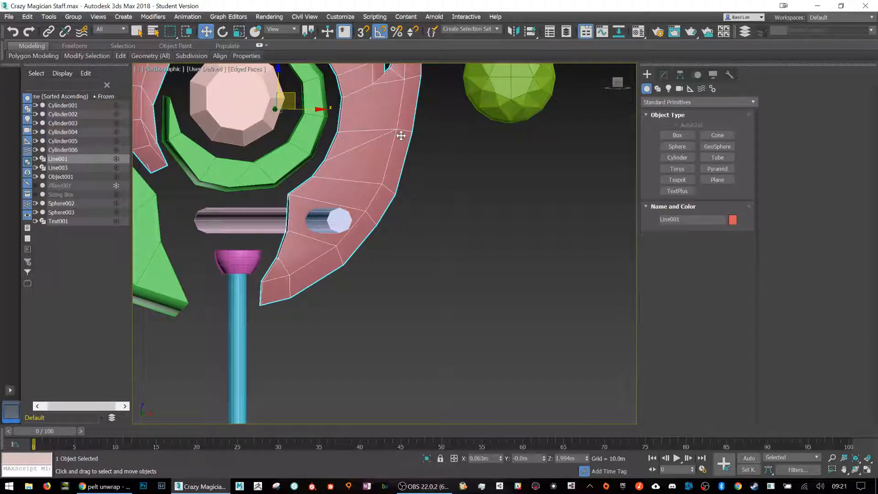
pyautogui.click(662, 101)
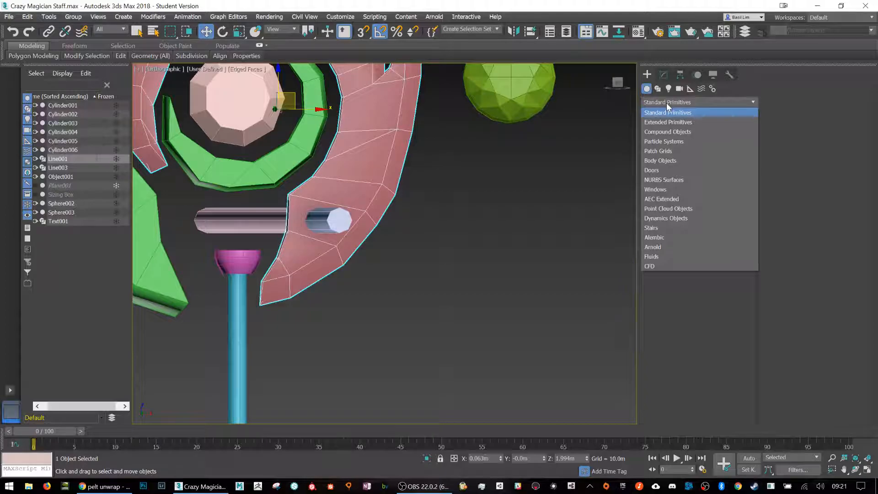
pyautogui.click(669, 133)
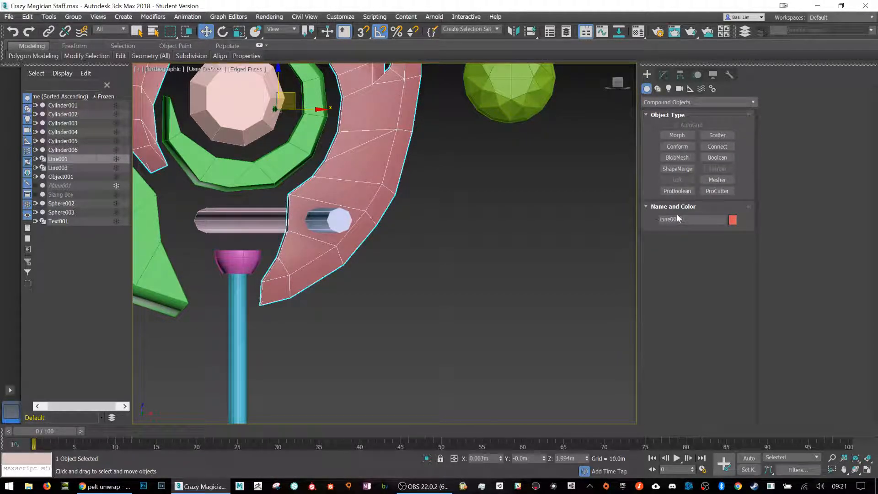
pyautogui.click(718, 158)
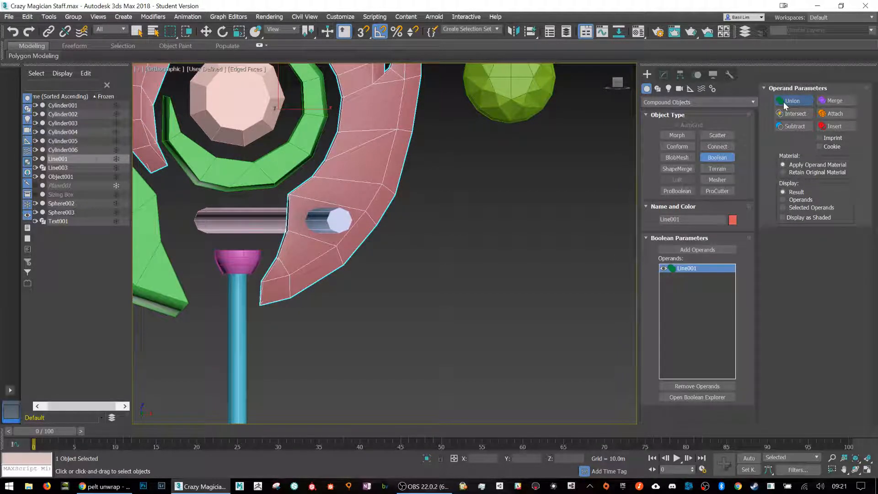
pyautogui.click(795, 127)
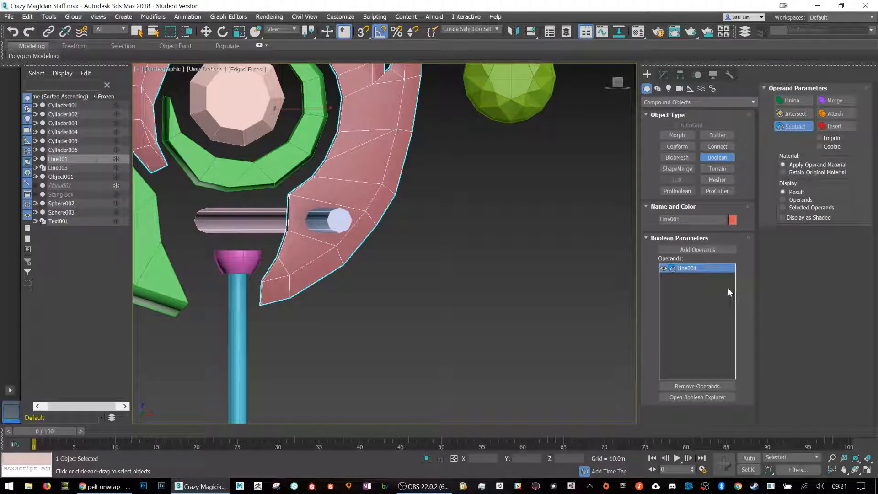
# - Try subtracting the cylinder from the blade as a Boolean operand, and undo the cut
pyautogui.click(706, 249)
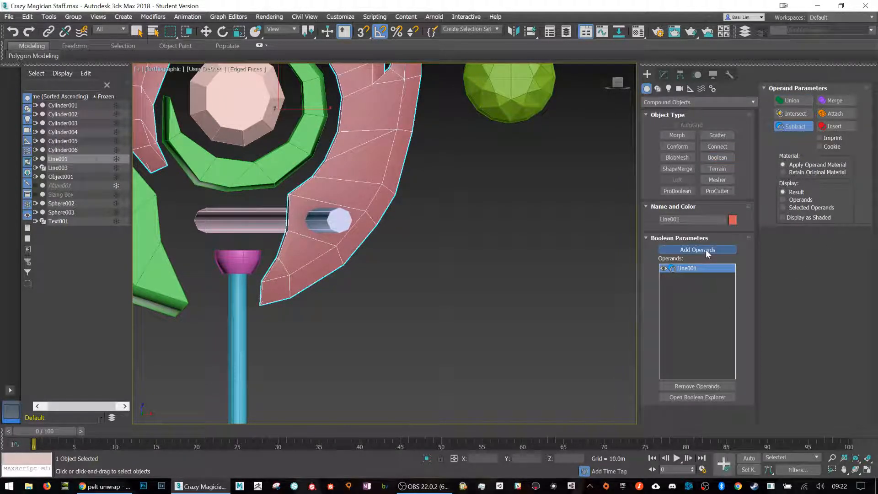
pyautogui.click(337, 222)
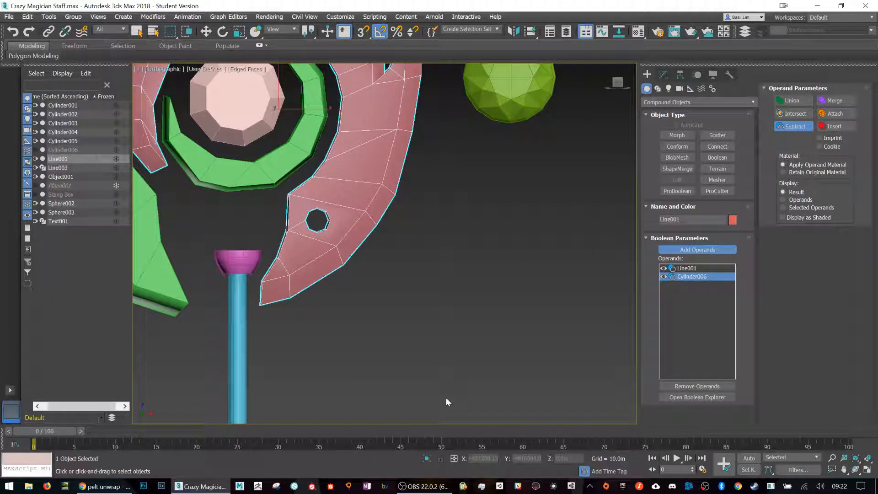
pyautogui.scroll(5, 292, 229)
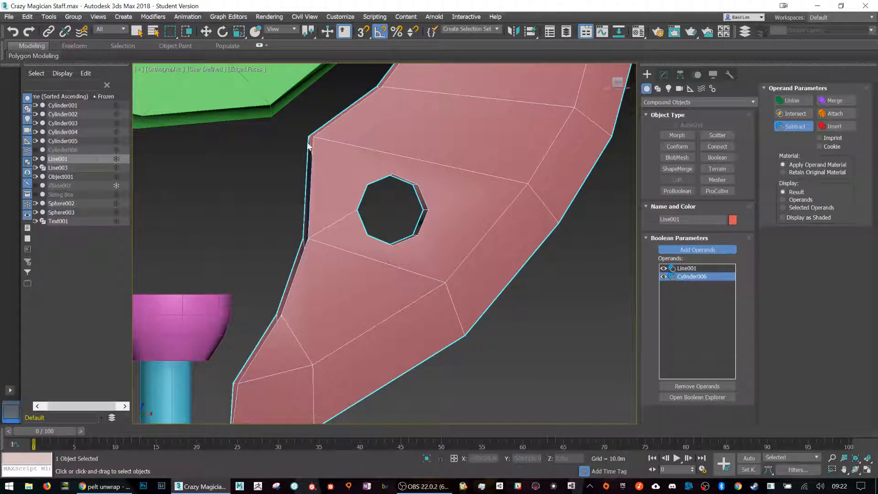
pyautogui.hotkey('ctrl', 'z')
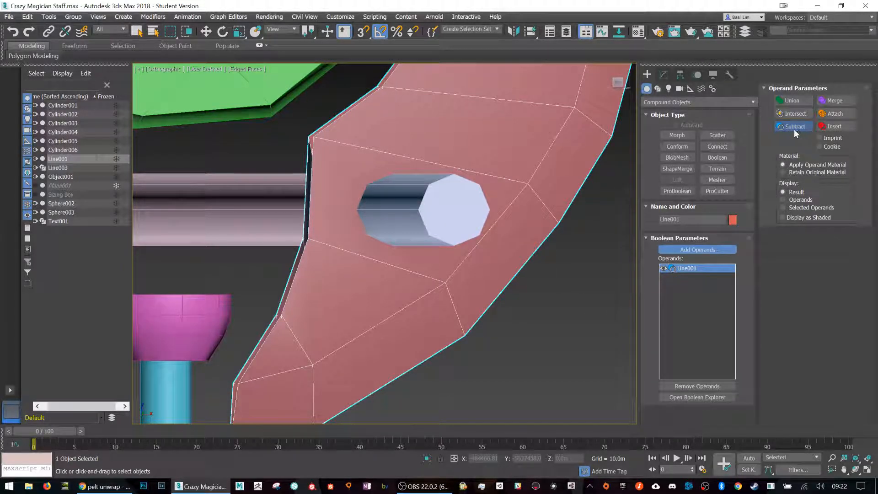
# - Select the cylinder Cylinder006 running through the blade and hide it
pyautogui.click(661, 77)
pyautogui.press('w')
pyautogui.click(441, 206)
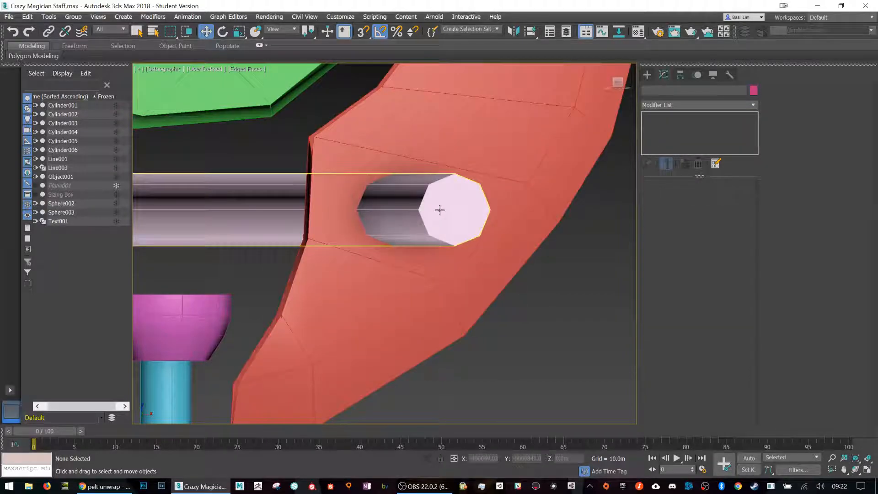
pyautogui.click(36, 150)
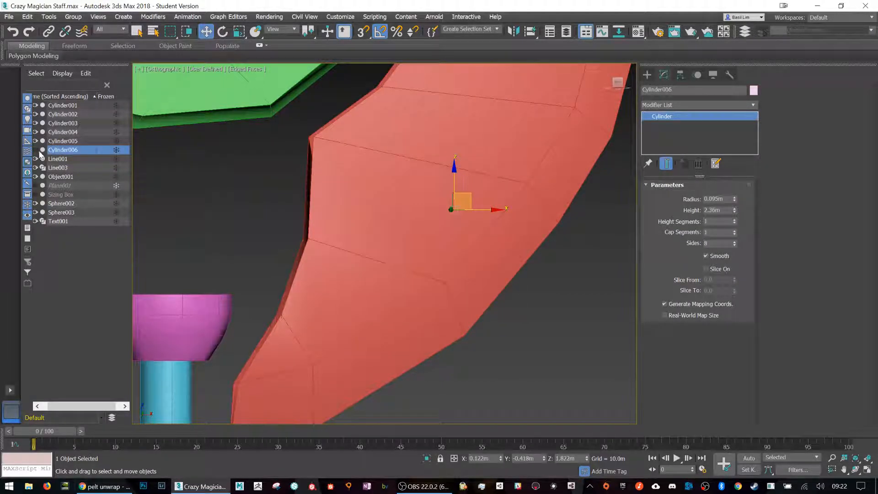
# - Select the red blade Line001 and add an Edit Poly modifier above its Boolean
pyautogui.click(523, 312)
pyautogui.click(422, 222)
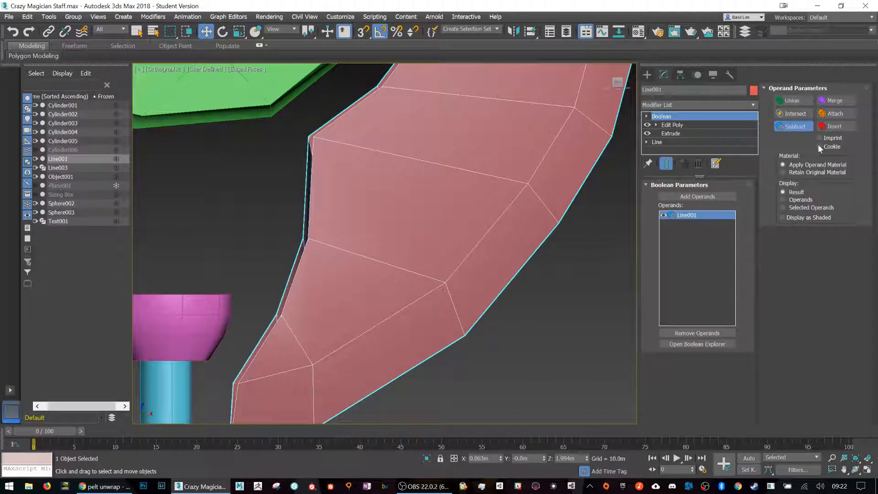
pyautogui.click(656, 117)
pyautogui.click(667, 120)
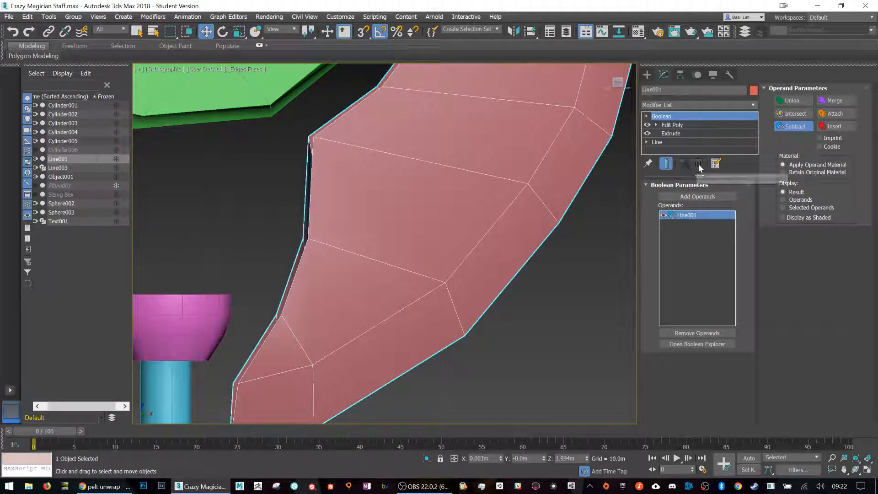
pyautogui.rightClick(664, 120)
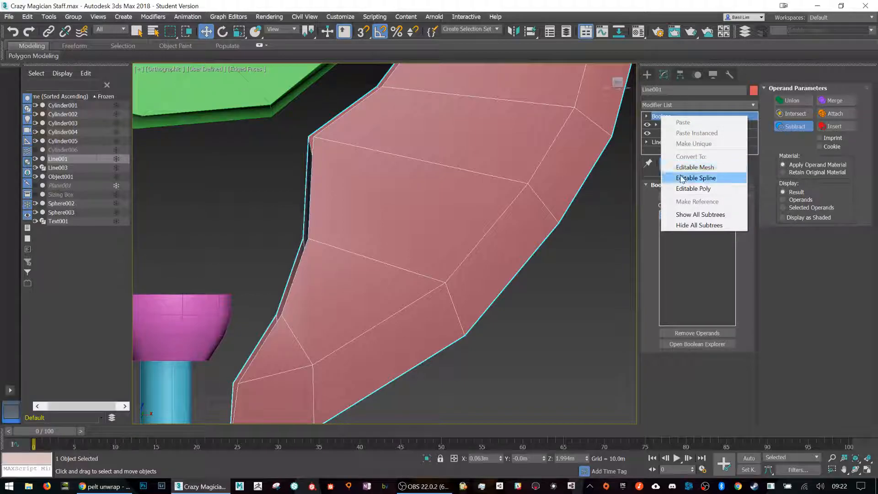
pyautogui.click(658, 107)
pyautogui.press('e')
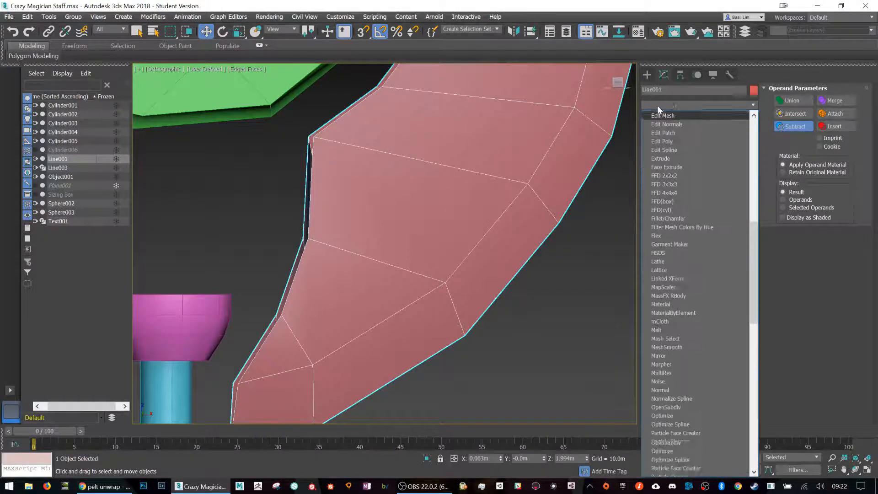
pyautogui.click(672, 141)
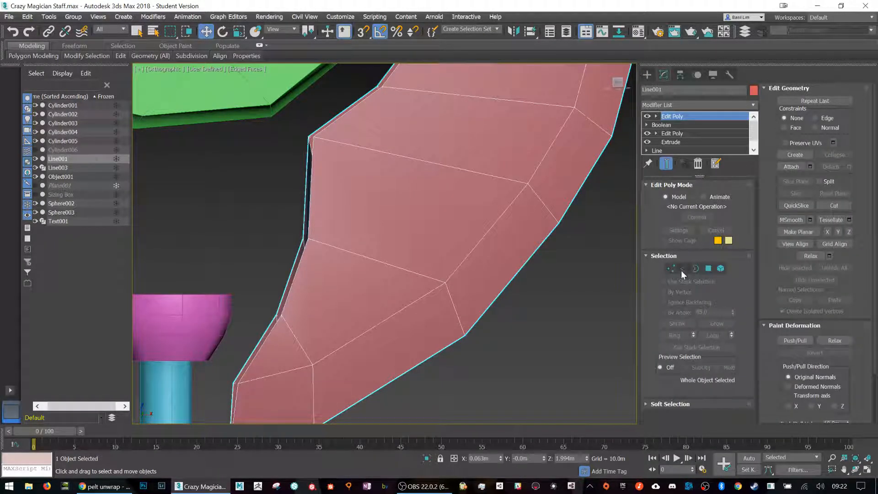
# - Connect the upper inner-edge vertex to the diagonally opposite lower vertex of the blade face where the hole belongs
pyautogui.click(671, 269)
pyautogui.click(310, 136)
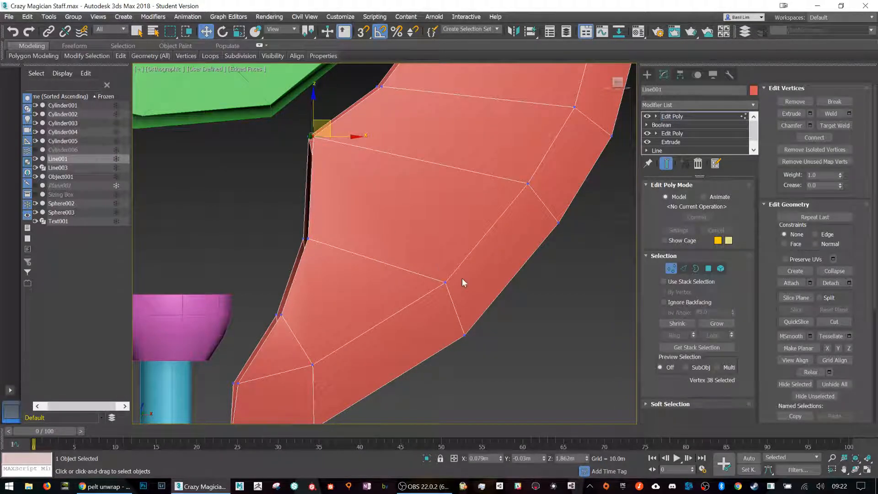
pyautogui.keyDown('ctrl'); pyautogui.click(445, 282); pyautogui.keyUp('ctrl')
pyautogui.rightClick(446, 282)
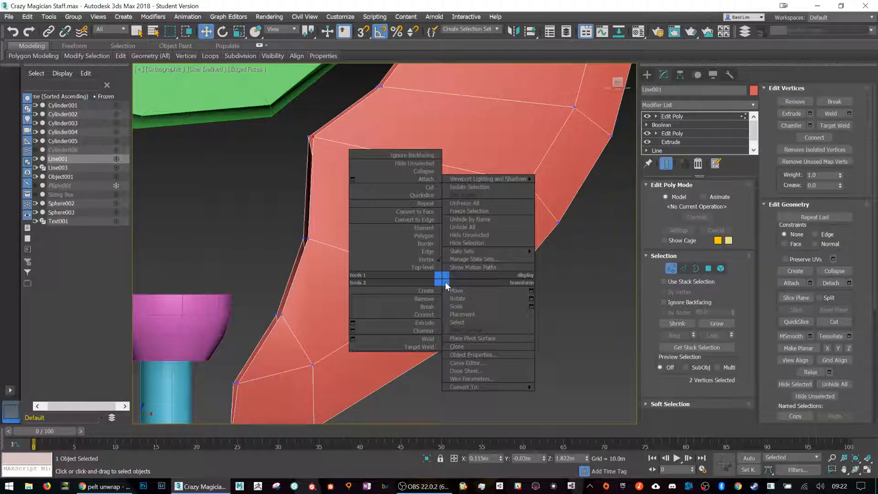
pyautogui.click(422, 317)
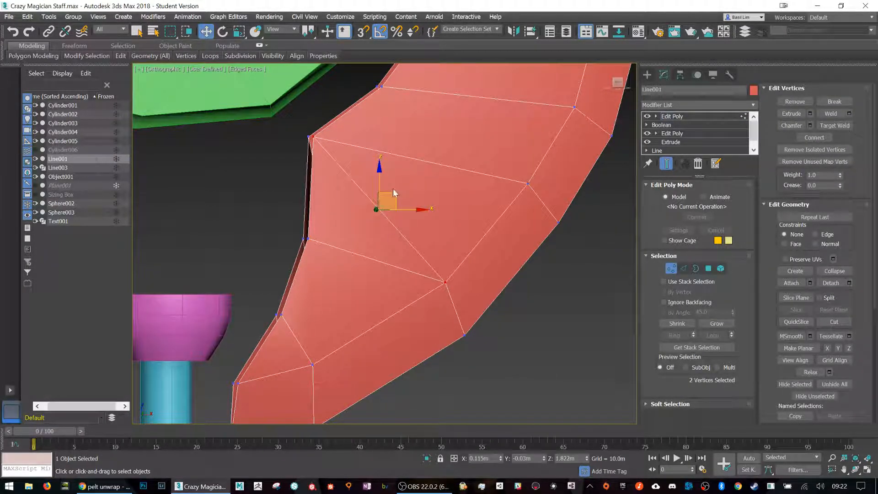
# - Try to connect the lower inner-edge vertex with the upper outer vertex of the same blade face
pyautogui.click(305, 238)
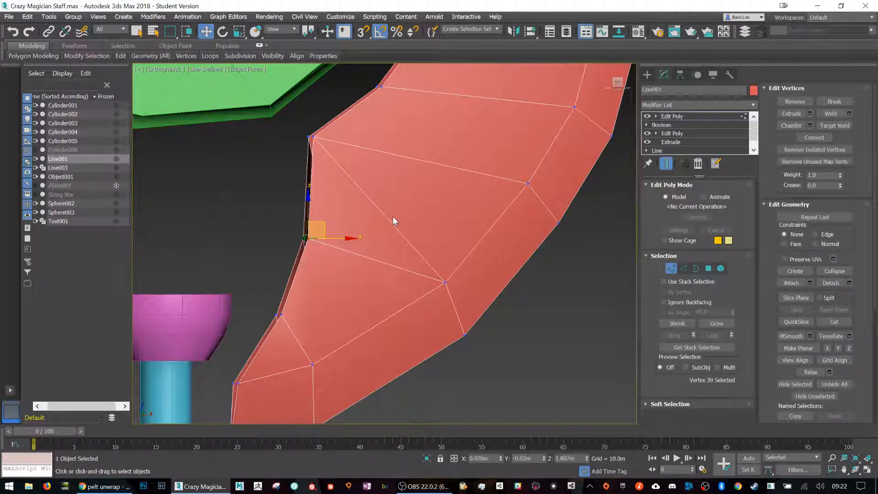
pyautogui.rightClick(307, 234)
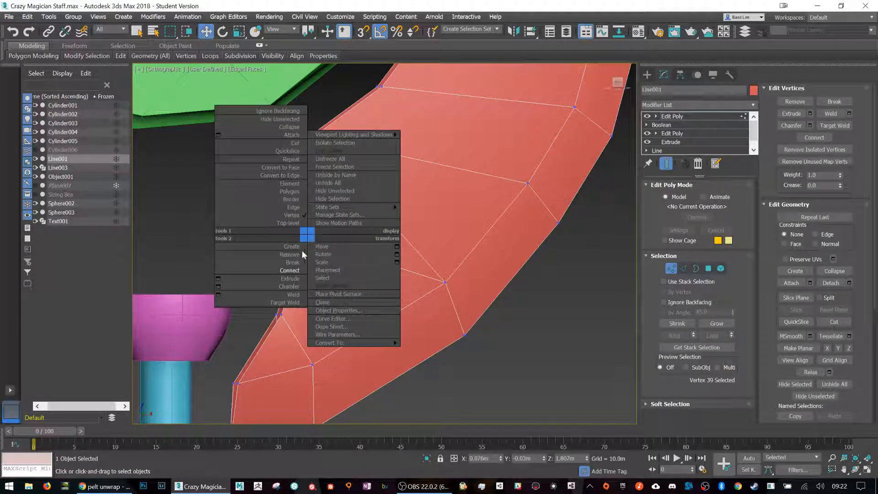
pyautogui.click(526, 183)
pyautogui.keyDown('ctrl'); pyautogui.click(527, 184); pyautogui.keyUp('ctrl')
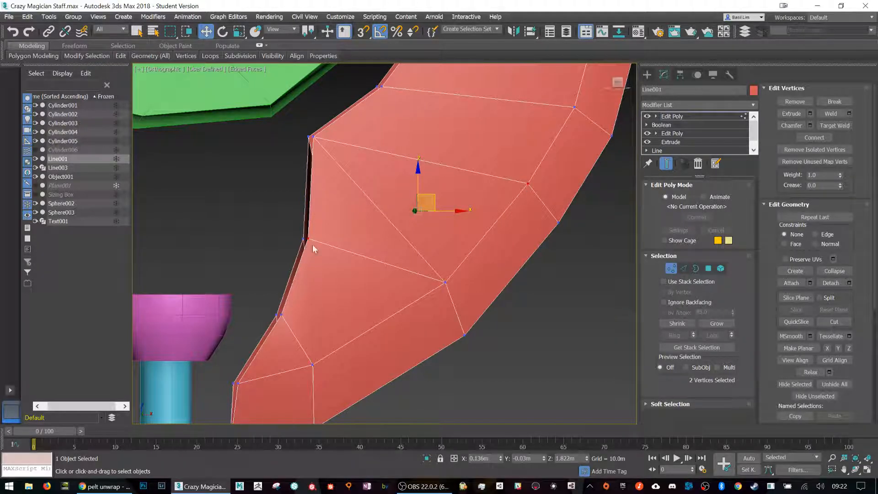
pyautogui.rightClick(440, 200)
pyautogui.click(426, 233)
# - Cut an edge from the lower inner-edge vertex to the upper outer vertex, and select the vertex where the diagonals cross
pyautogui.rightClick(307, 235)
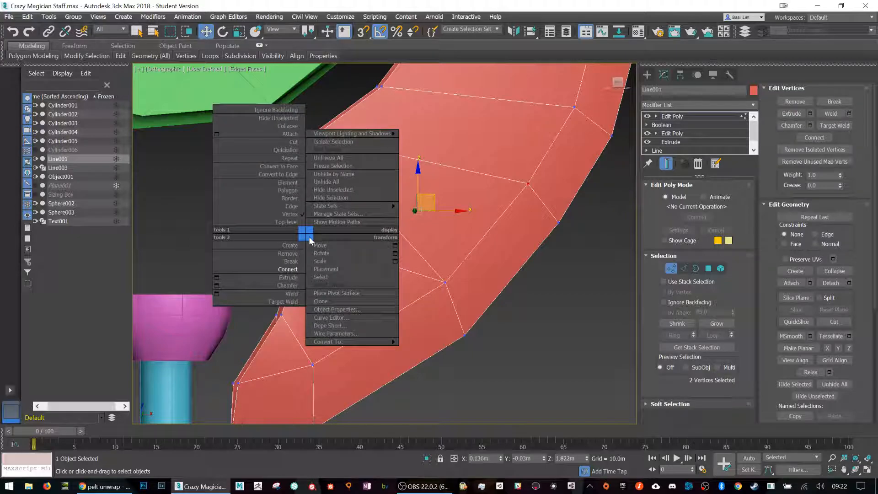
pyautogui.click(294, 142)
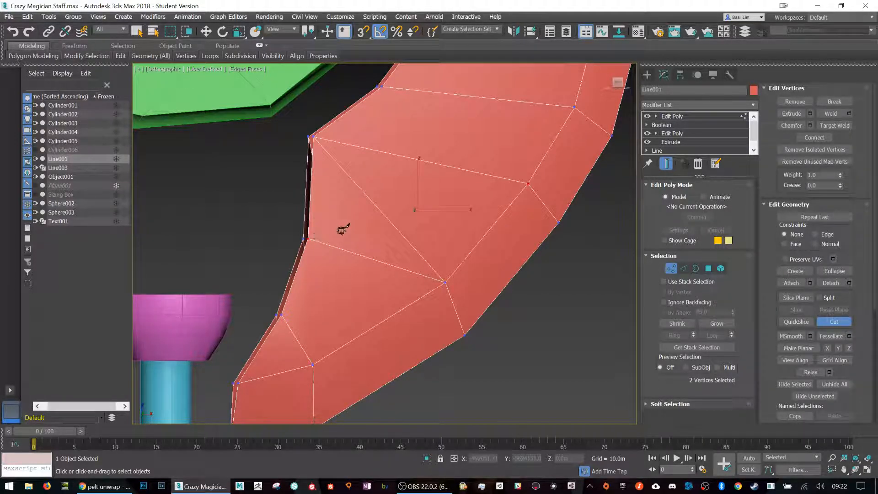
pyautogui.click(527, 184)
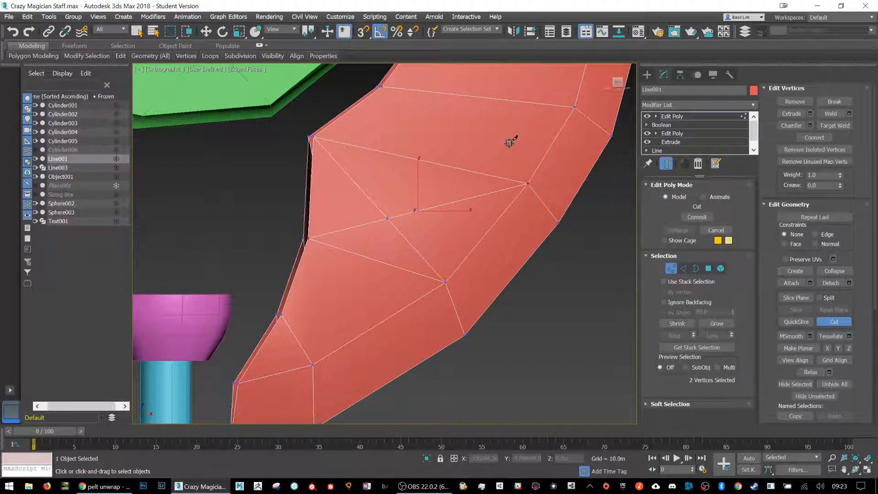
pyautogui.press('w')
pyautogui.rightClick(509, 143)
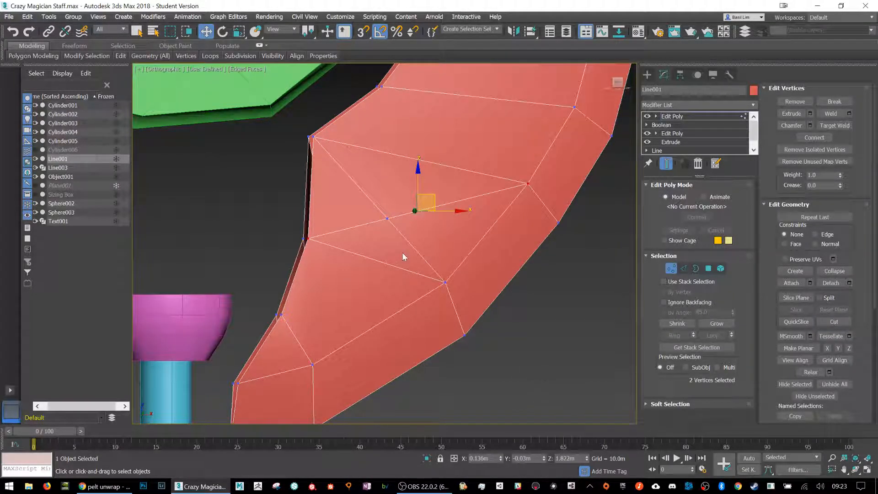
pyautogui.click(386, 220)
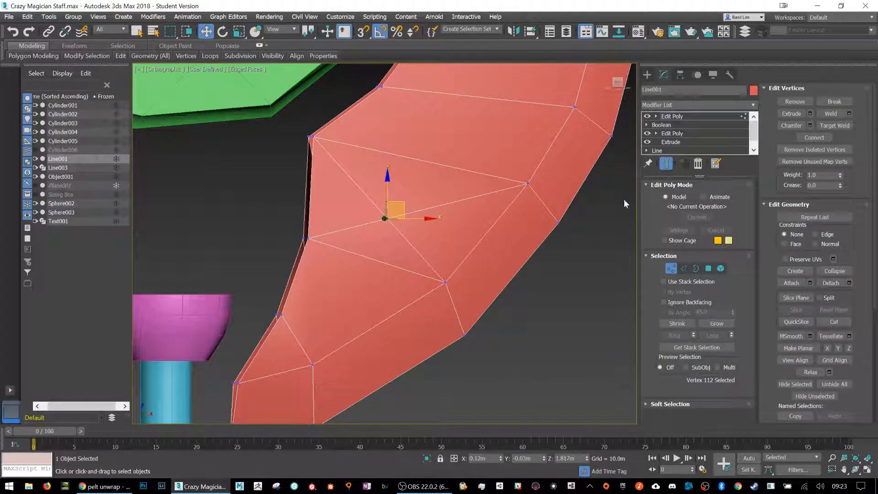
# - Try chamfering the vertex where the diagonals cross into a small quad, and undo the chamfer and the diagonal cuts
pyautogui.click(792, 125)
pyautogui.moveTo(388, 216); pyautogui.dragTo(398, 188)
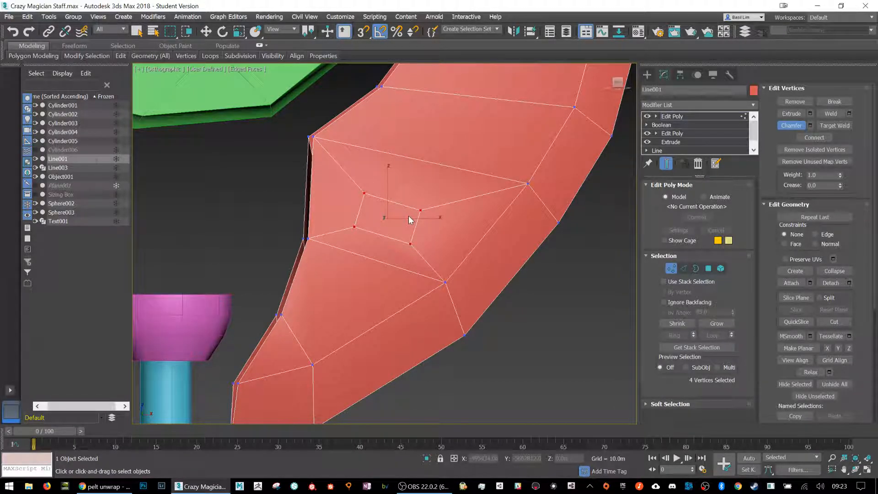
pyautogui.hotkey('ctrl', 'z')
pyautogui.hotkey('ctrl', 'z')
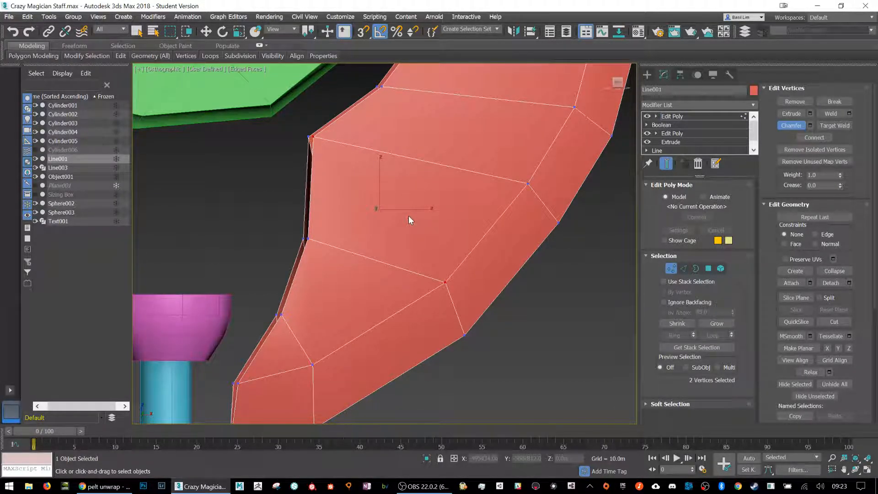
# - Leave vertex editing and delete the top Edit Poly modifier from Line001
pyautogui.click(671, 269)
pyautogui.press('r')
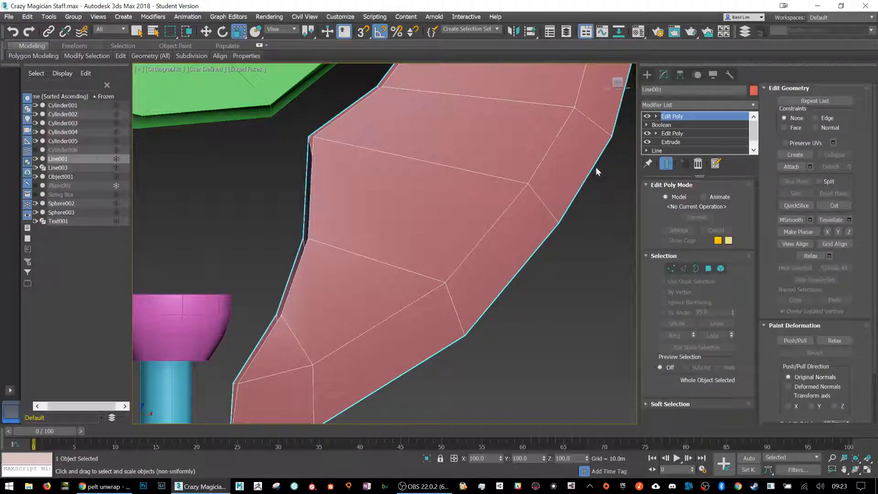
pyautogui.click(698, 162)
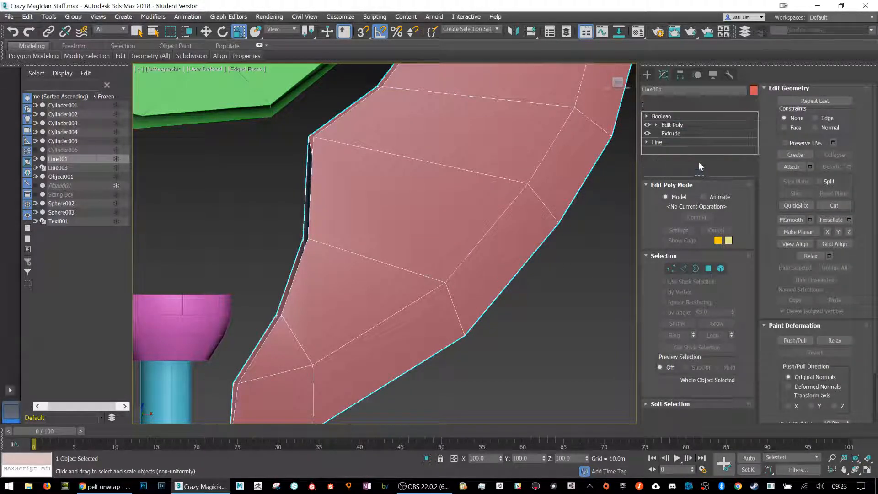
pyautogui.scroll(-6, 451, 203)
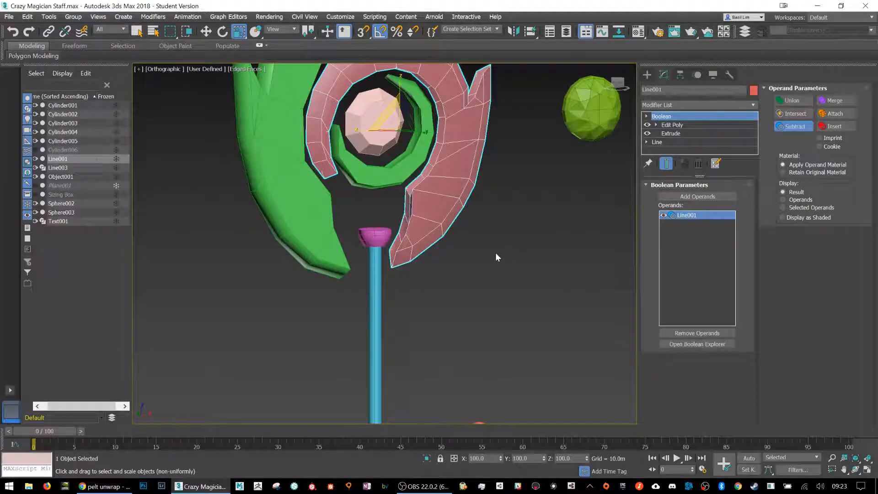
pyautogui.press('w')
pyautogui.moveTo(512, 277); pyautogui.dragTo(518, 241, button='middle')
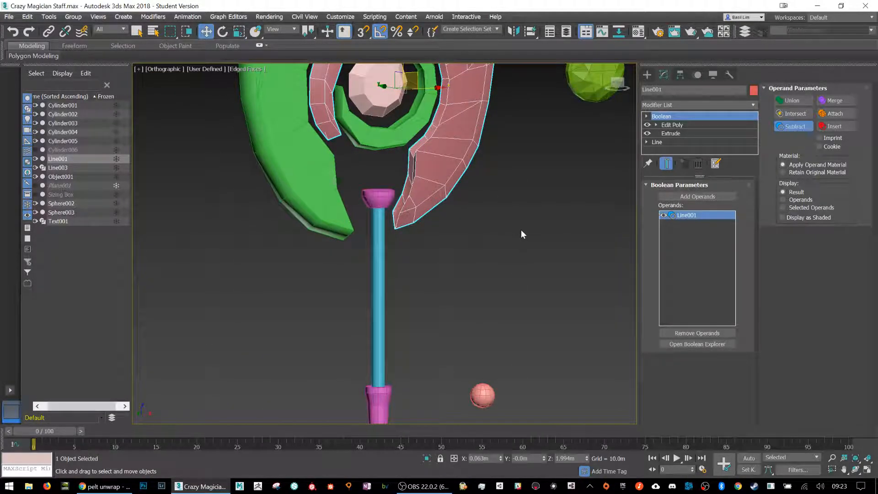
# - Apply ProBoolean to Line001, unhide Cylinder006 crossing the blade, and apply the Boolean compound object to Line001 instead
pyautogui.click(654, 74)
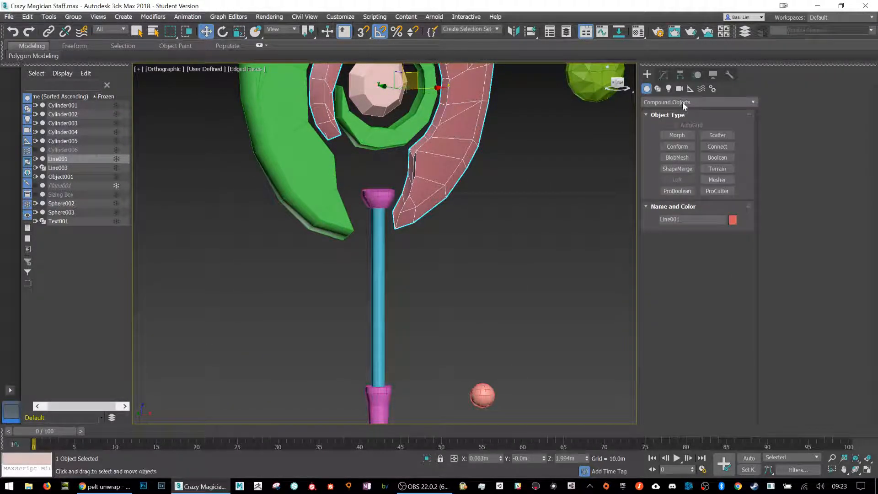
pyautogui.click(681, 192)
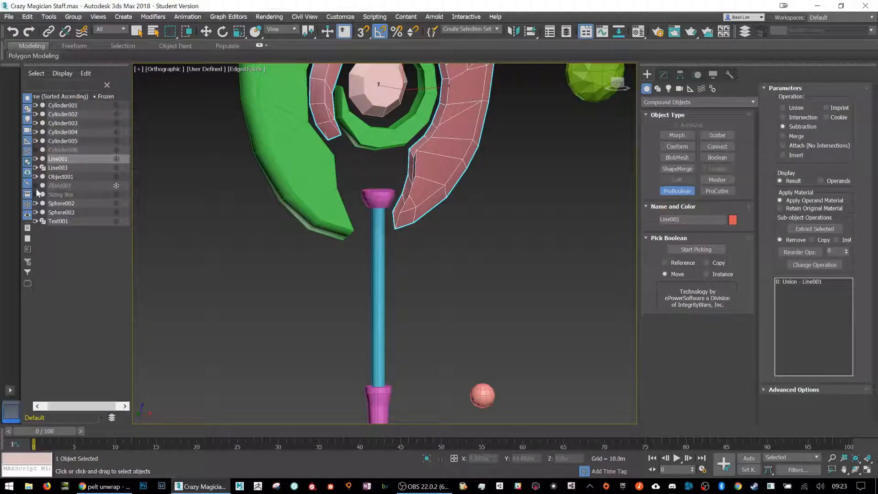
pyautogui.click(38, 150)
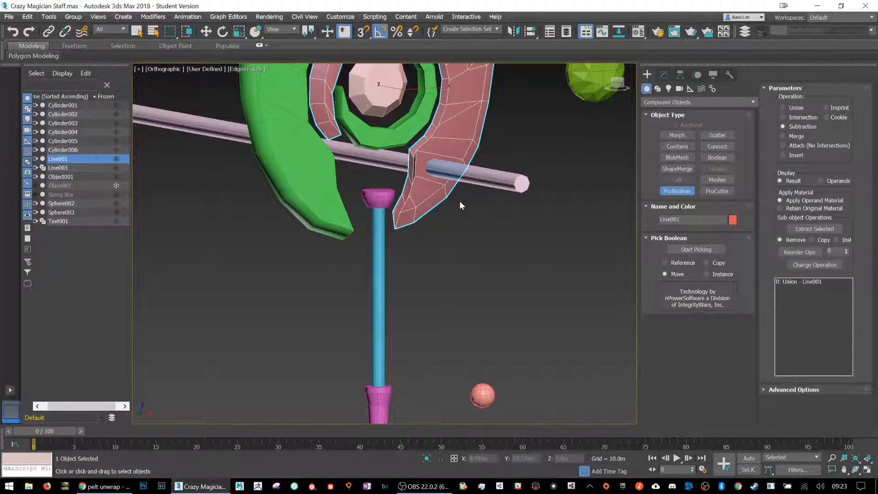
pyautogui.scroll(5, 460, 201)
pyautogui.click(717, 158)
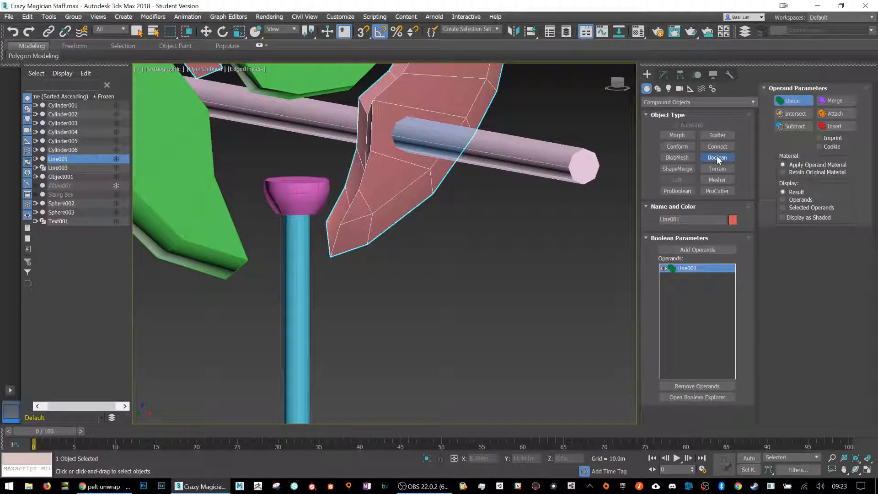
# - Switch to Chrome and search Google in a new tab for "3ds max difference between proboolean and boolean"
pyautogui.click(108, 489)
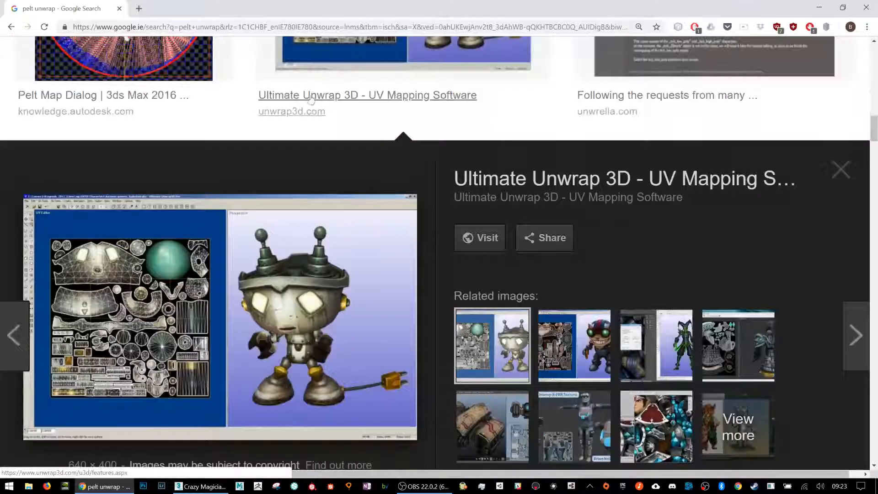
pyautogui.click(136, 9)
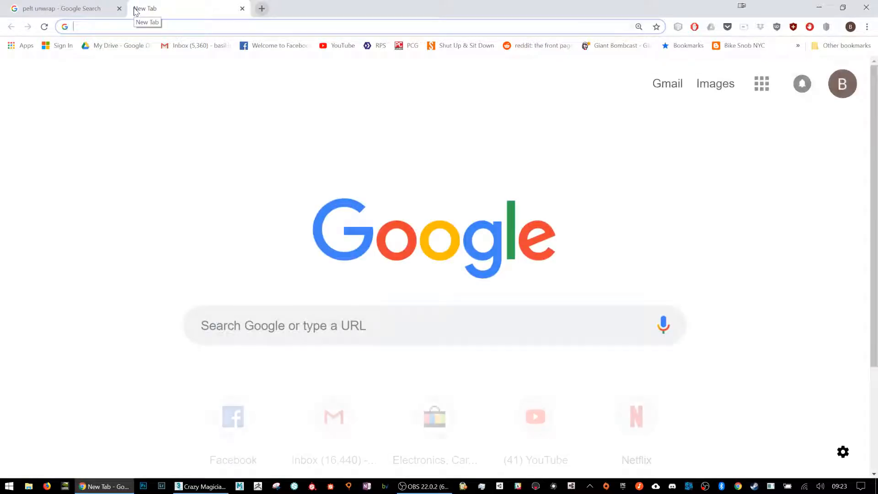
pyautogui.write('3ds max dif')
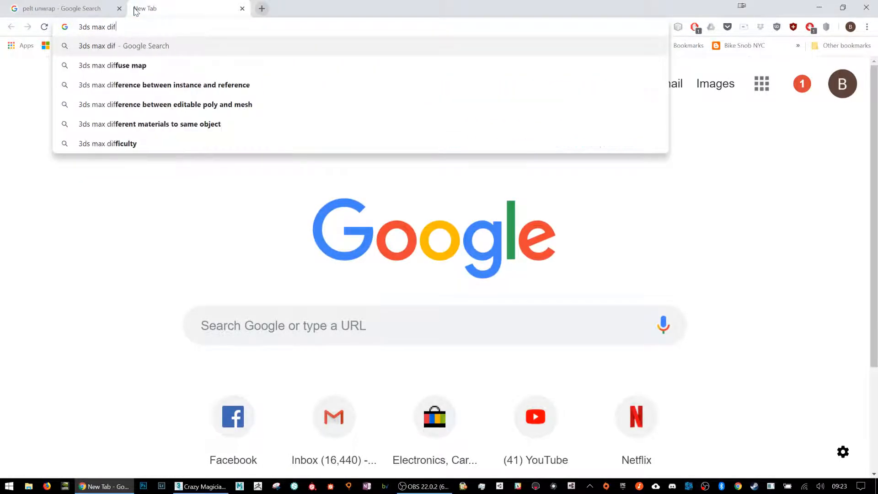
pyautogui.write('ference between ')
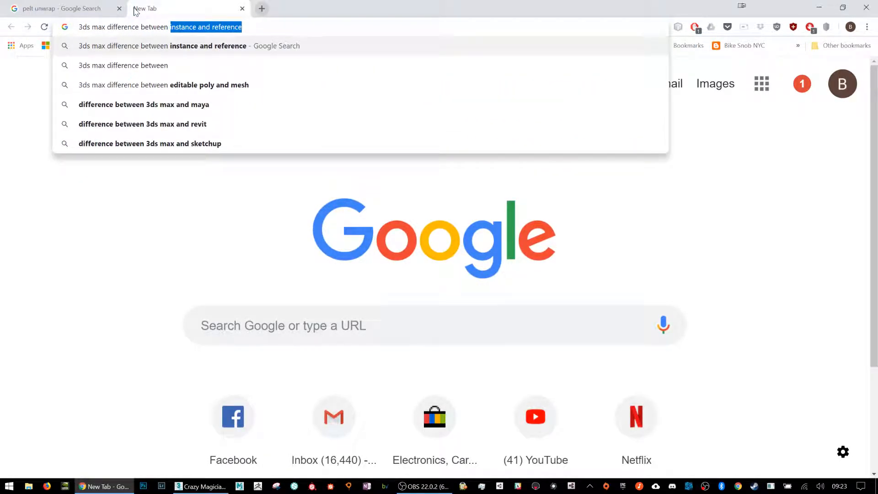
pyautogui.write('proboo')
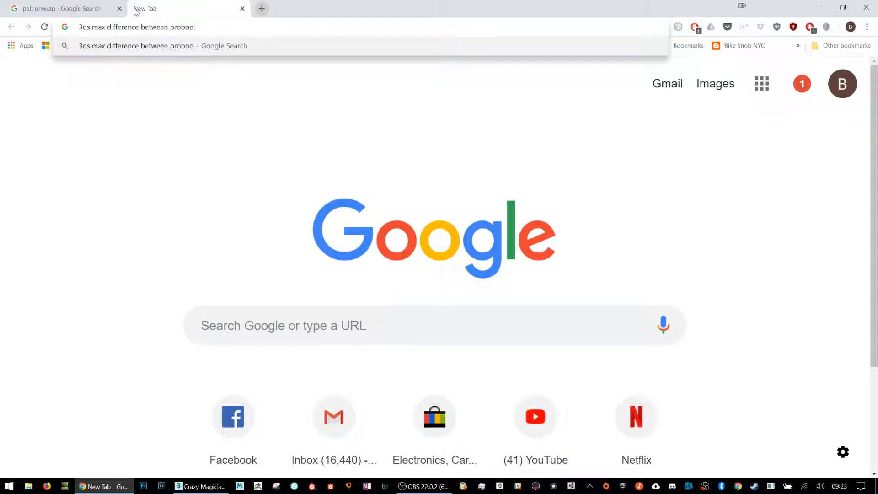
pyautogui.write('lean and boolean')
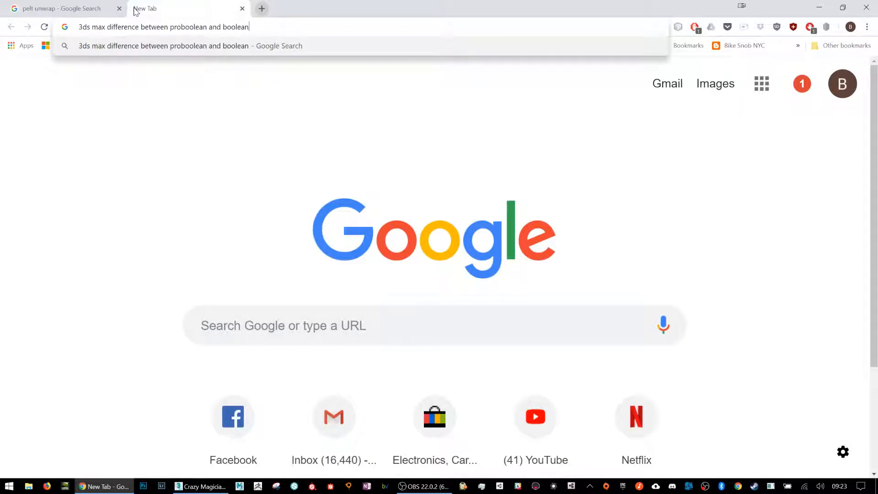
pyautogui.press('Return')
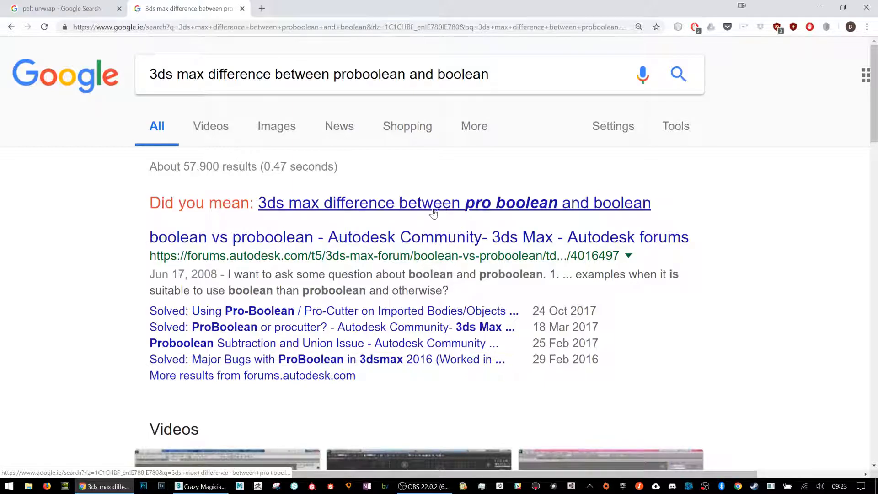
# - Open the Autodesk "boolean vs proboolean" forum thread and the ProBoolean Compound Object help page in separate tabs
pyautogui.middleClick(402, 236)
pyautogui.scroll(-8, 628, 260)
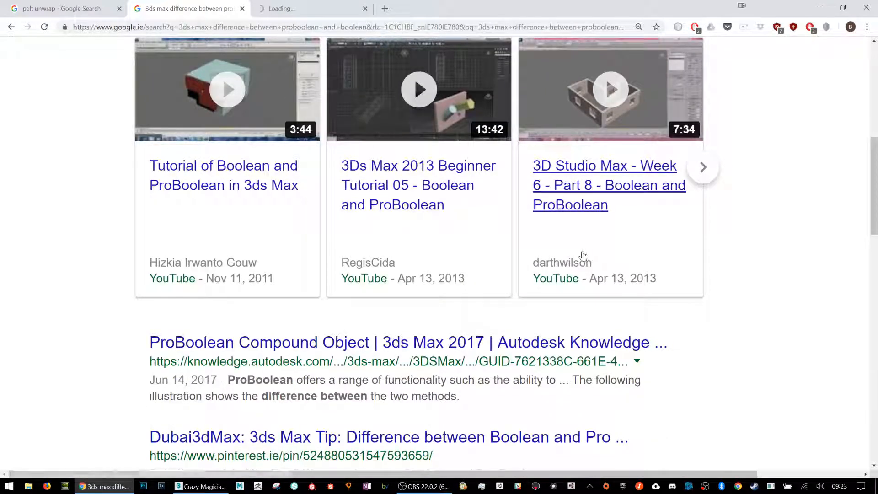
pyautogui.scroll(-2, 568, 275)
pyautogui.middleClick(499, 241)
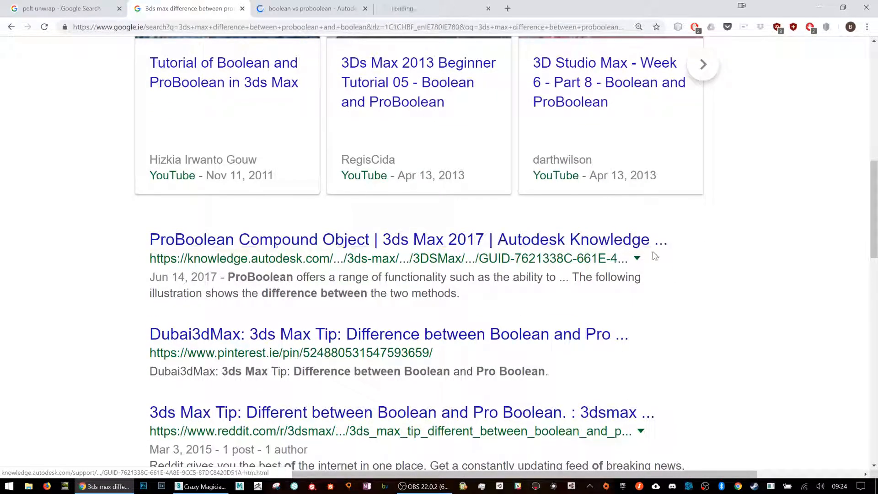
pyautogui.click(348, 9)
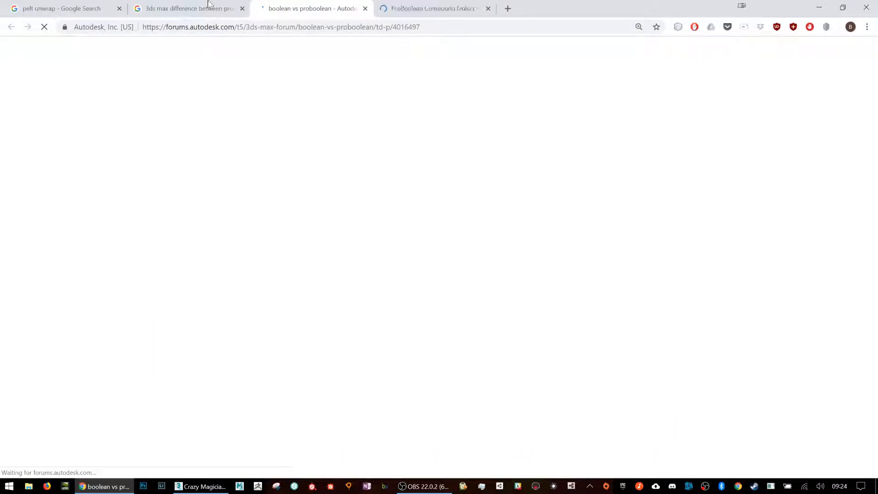
# - Return to the search results tab and search for "3ds max select offset"
pyautogui.click(183, 8)
pyautogui.click(237, 29)
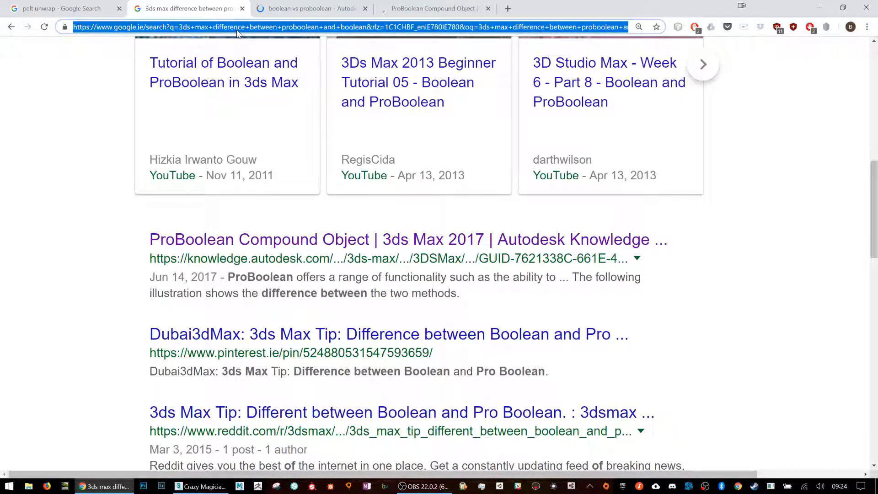
pyautogui.write('3ds max ')
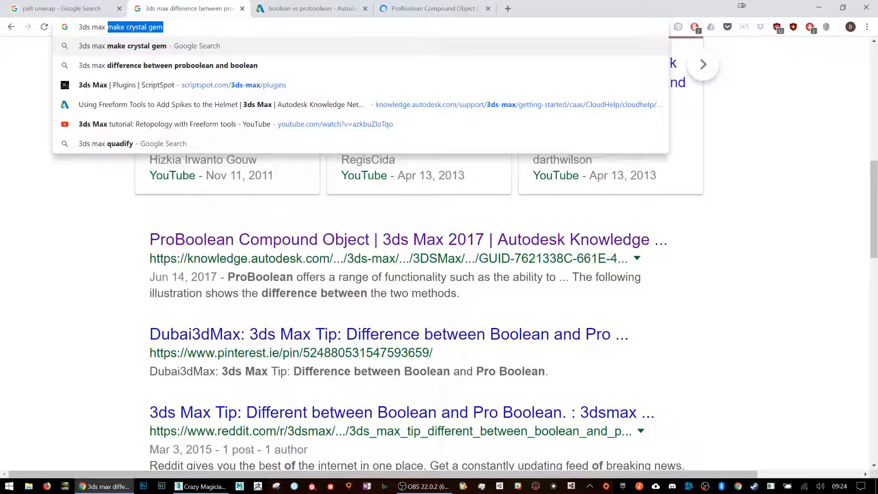
pyautogui.write('select offset')
pyautogui.press('Return')
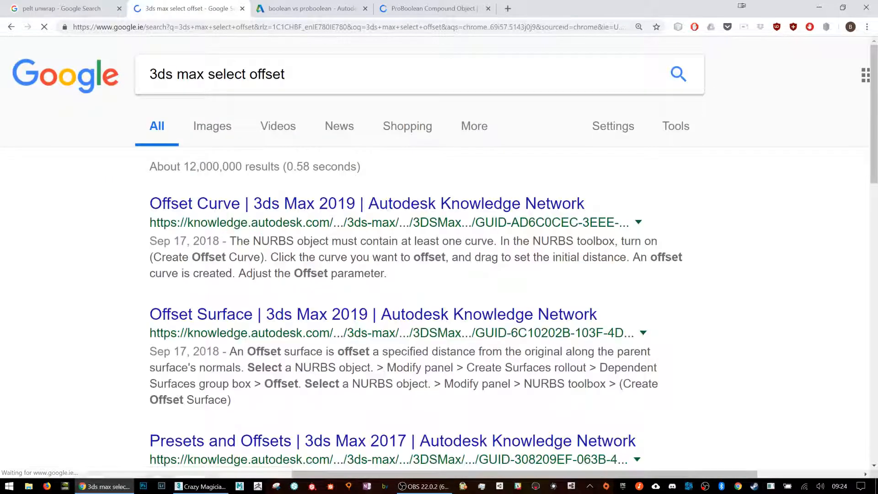
pyautogui.scroll(-4, 259, 128)
pyautogui.scroll(4, 236, 60)
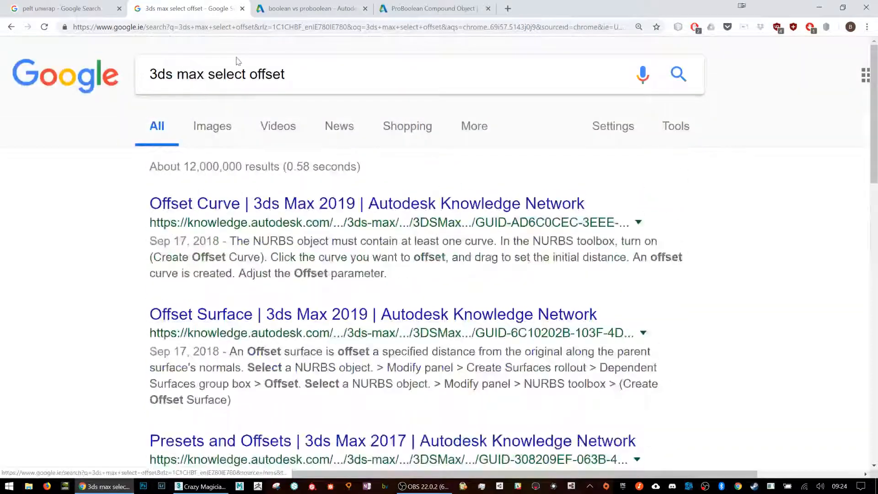
# - Refine the search query to "3ds max selection offsetting"
pyautogui.moveTo(208, 75); pyautogui.dragTo(285, 75)
pyautogui.write('selection offsettin')
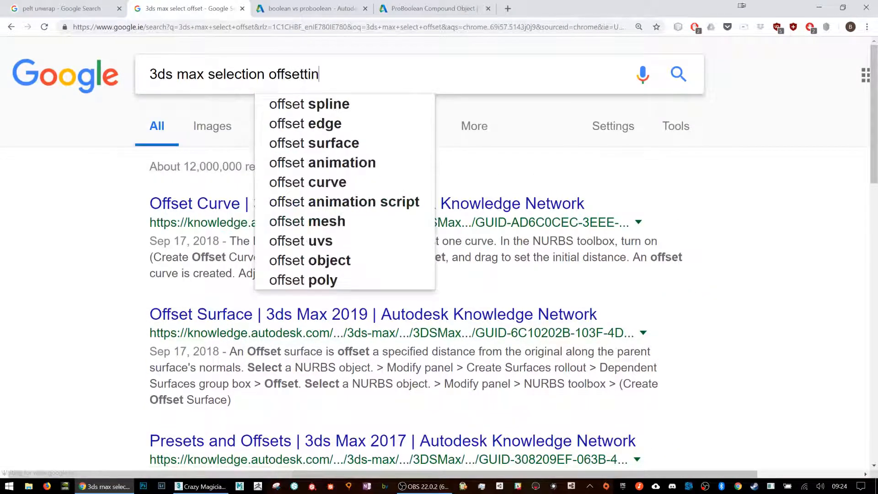
pyautogui.write('g')
pyautogui.press('Return')
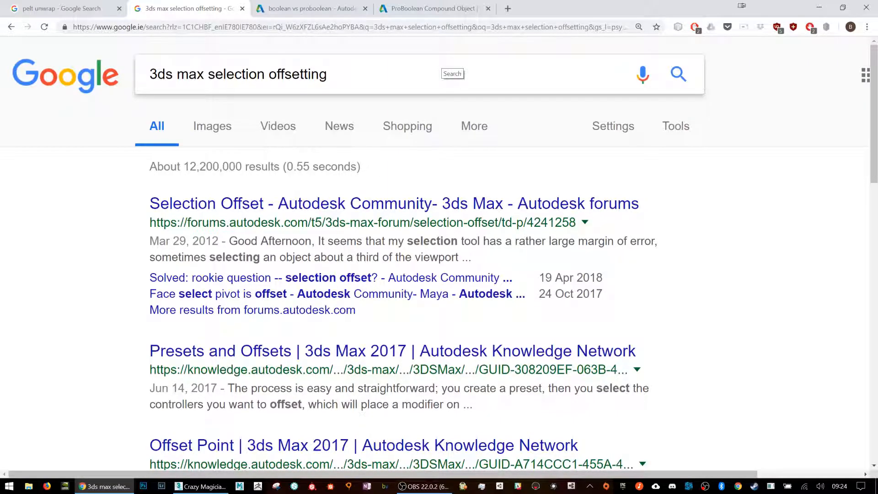
# - Read the "boolean vs proboolean" forum thread for how the two tools differ, and return to 3ds Max
pyautogui.click(311, 8)
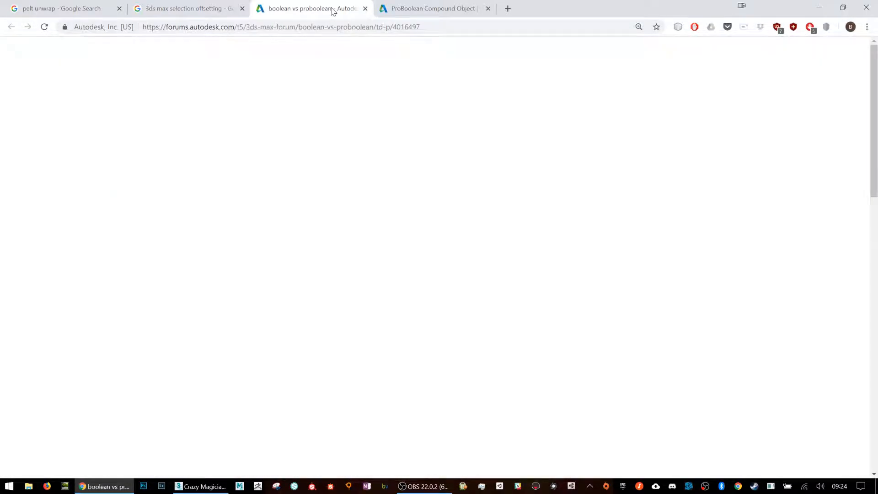
pyautogui.scroll(-8, 416, 145)
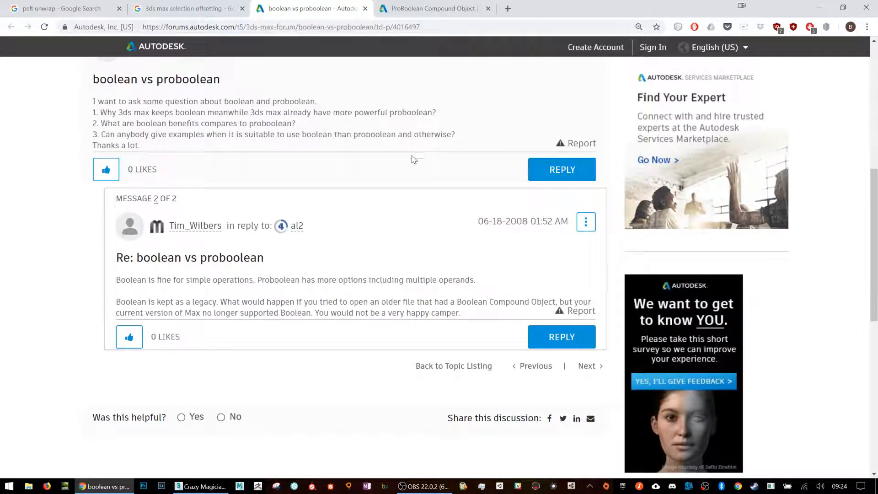
pyautogui.scroll(-1, 396, 237)
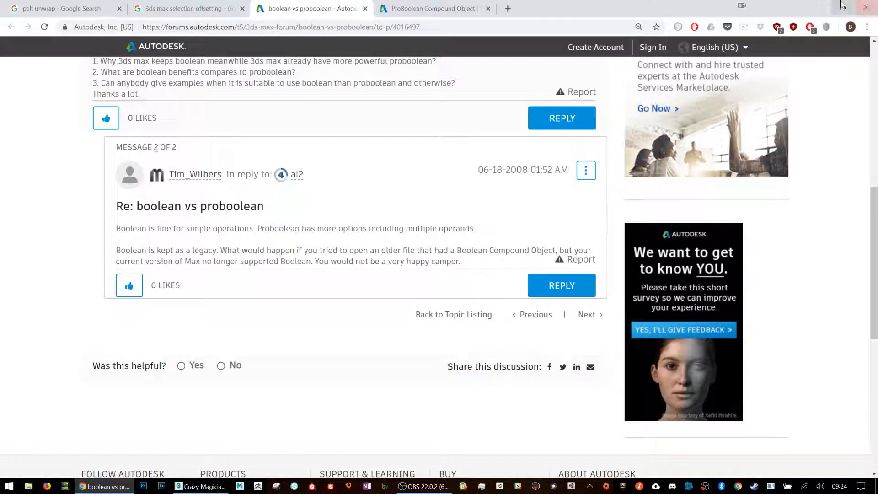
pyautogui.click(819, 7)
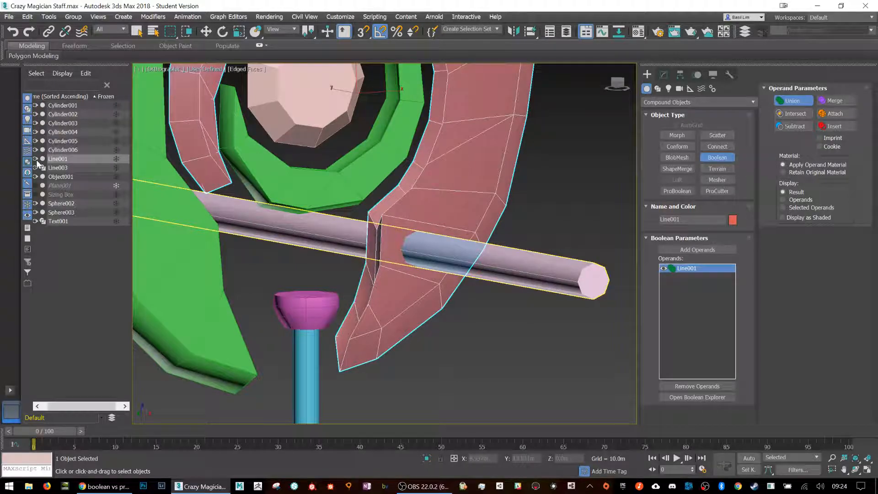
# - Leave the Boolean command on Line001, select Cylinder006 and hide it again
pyautogui.click(36, 159)
pyautogui.click(35, 159)
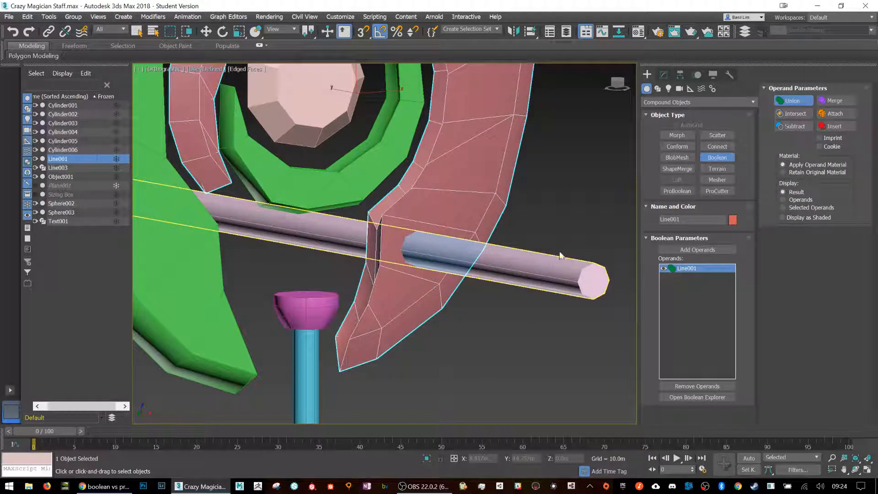
pyautogui.press('w')
pyautogui.click(667, 73)
pyautogui.click(568, 186)
pyautogui.scroll(-3, 570, 189)
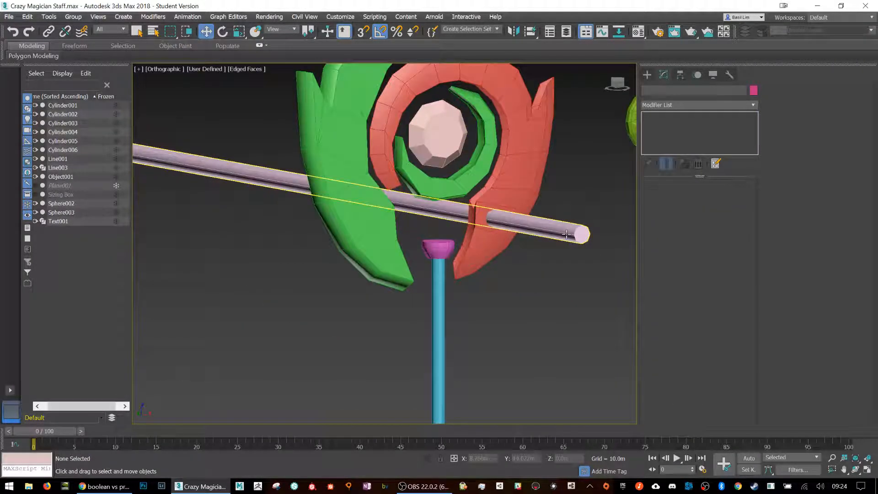
pyautogui.click(566, 233)
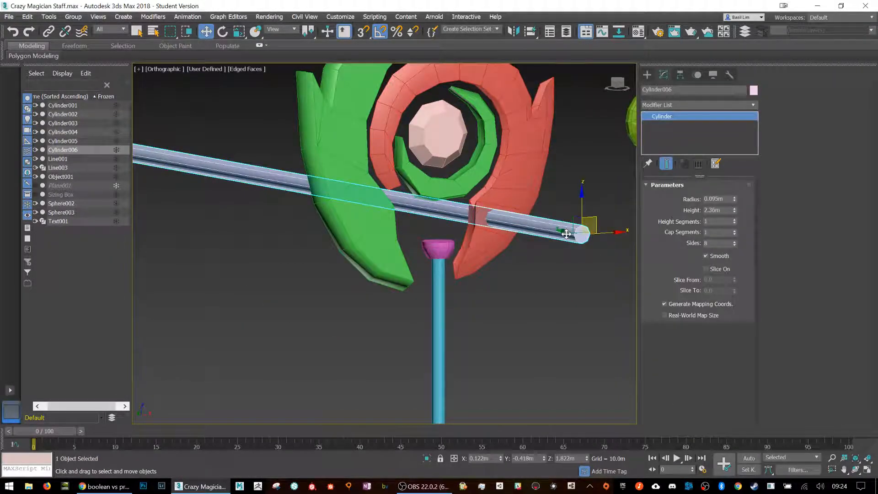
pyautogui.click(36, 150)
# - Duplicate the small pink sphere beside the staff, placing the copy directly above the original
pyautogui.moveTo(407, 310); pyautogui.dragTo(276, 180, button='middle')
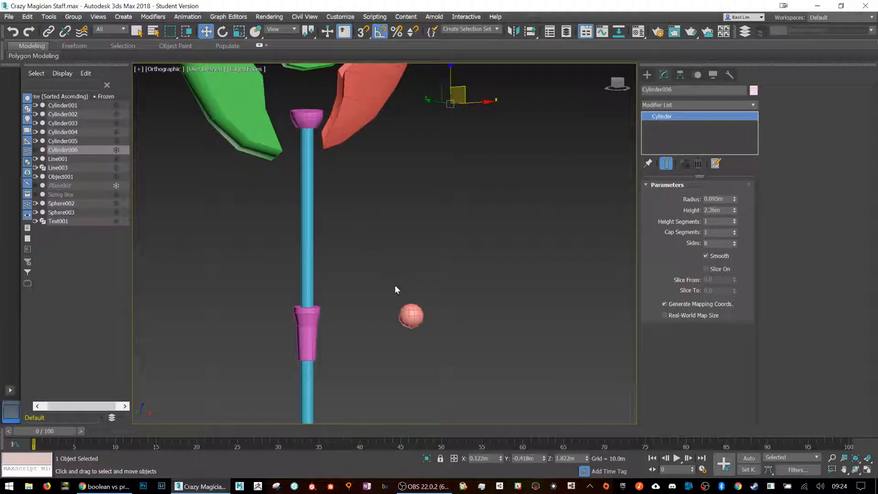
pyautogui.click(416, 318)
pyautogui.scroll(4, 430, 314)
pyautogui.moveTo(429, 314); pyautogui.dragTo(430, 287, button='middle')
pyautogui.keyDown('shift'); pyautogui.moveTo(362, 259); pyautogui.dragTo(362, 168); pyautogui.keyUp('shift')
pyautogui.click(441, 290)
# - Scale the copied sphere down uniformly so it is smaller than the original sphere below it
pyautogui.press('r')
pyautogui.moveTo(360, 198); pyautogui.dragTo(359, 216)
pyautogui.press('q')
pyautogui.press('w')
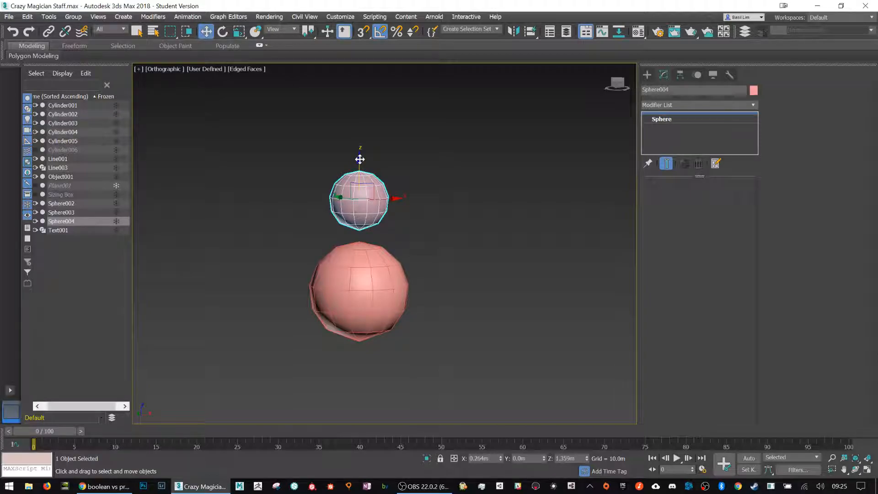
# - Move the smaller pink sphere down until it rests on the larger sphere beneath it
pyautogui.moveTo(358, 157); pyautogui.dragTo(359, 169)
pyautogui.click(472, 210)
pyautogui.moveTo(473, 210); pyautogui.dragTo(455, 242, button='middle')
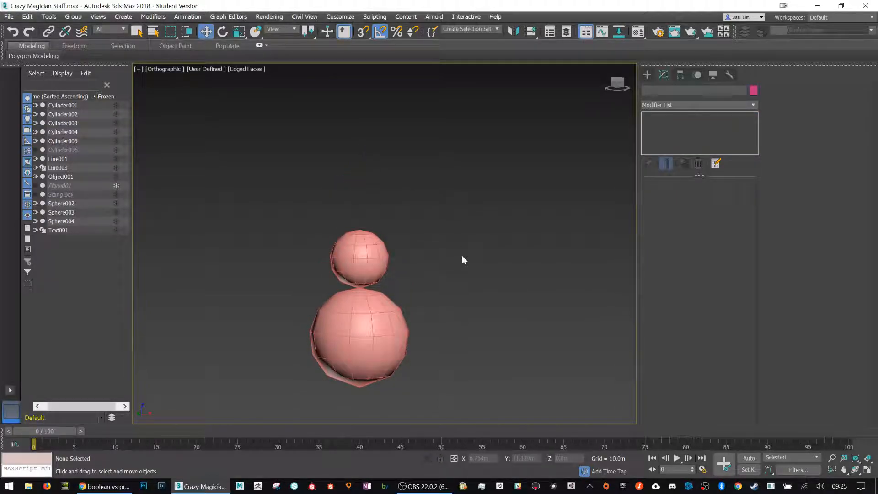
pyautogui.scroll(-4, 461, 255)
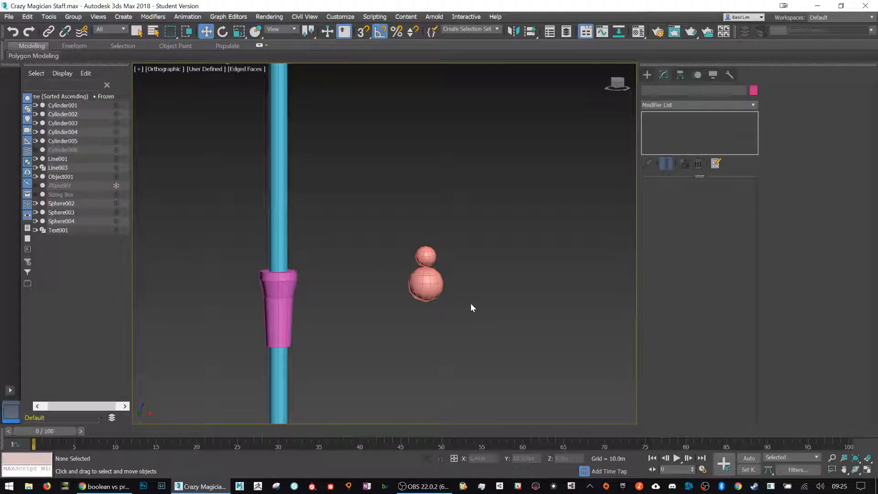
# - Delete the smaller upper sphere and select the larger pink sphere below it
pyautogui.click(427, 257)
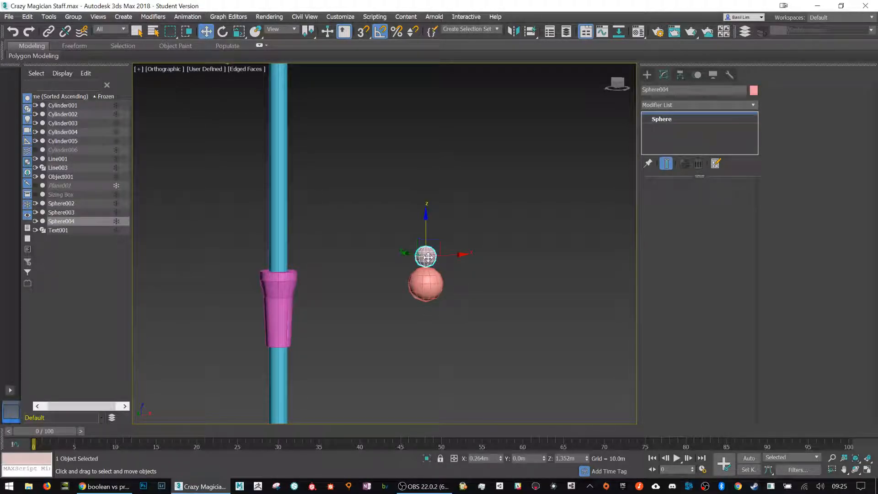
pyautogui.press('Delete')
pyautogui.click(428, 281)
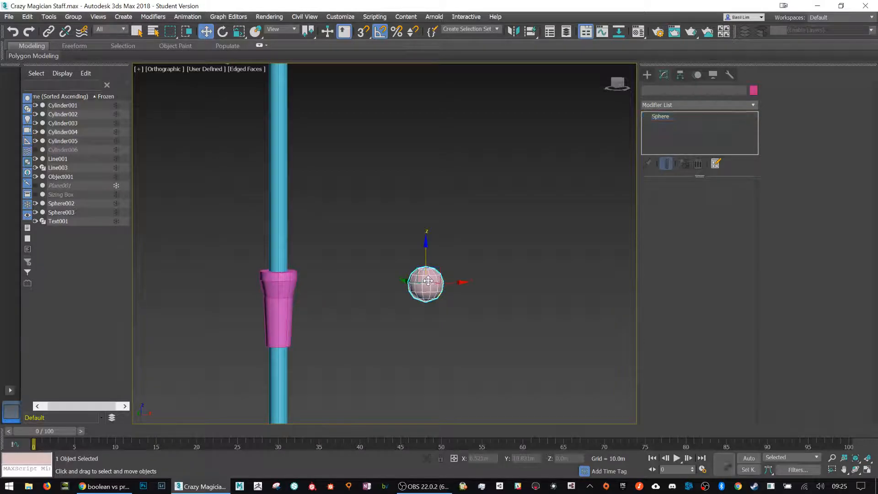
# - Move the blue ring at the staff's base straight up along Z to about the middle of the shaft
pyautogui.scroll(-3, 430, 280)
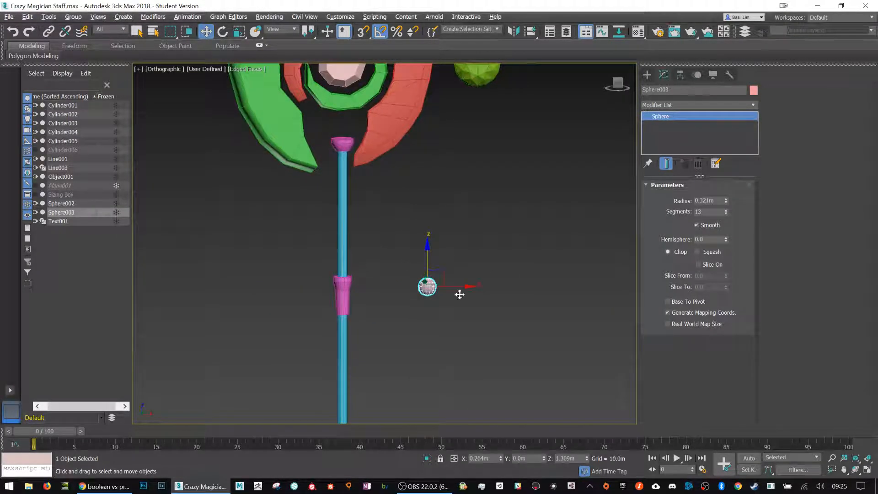
pyautogui.scroll(-4, 442, 300)
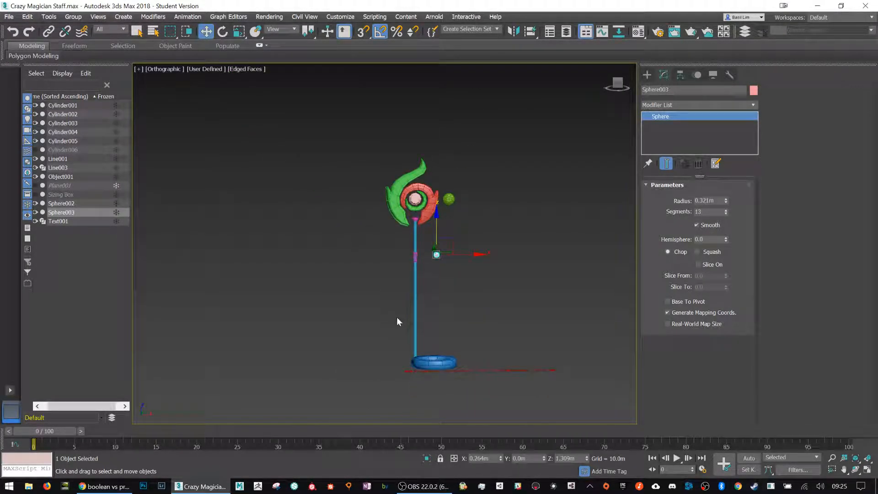
pyautogui.click(435, 359)
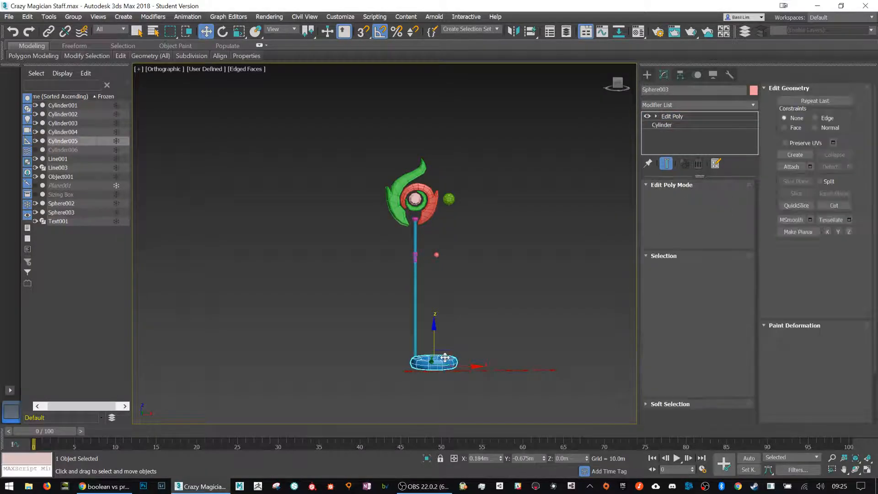
pyautogui.moveTo(435, 329); pyautogui.dragTo(439, 298)
# - Try rotating the blue ring by about 71 degrees around X with angle snap off, and undo the rotation
pyautogui.press('e')
pyautogui.hotkey('ctrl', 'z')
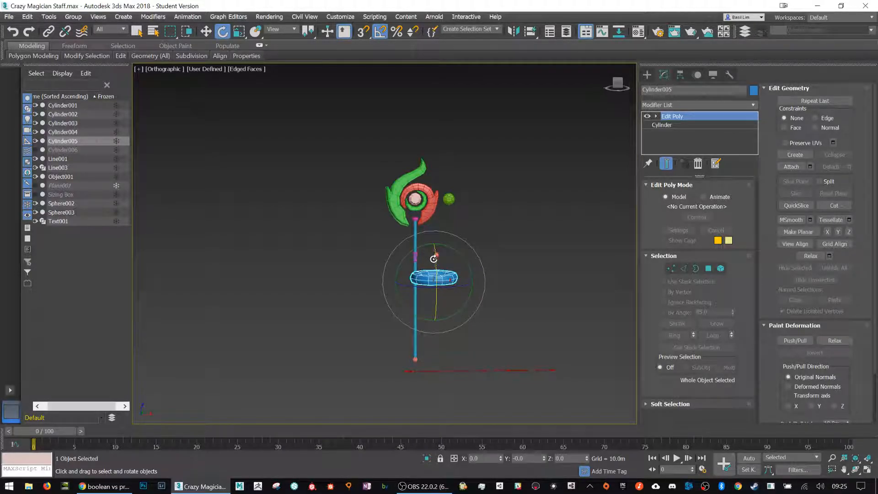
pyautogui.press('a')
pyautogui.moveTo(435, 258); pyautogui.dragTo(436, 308)
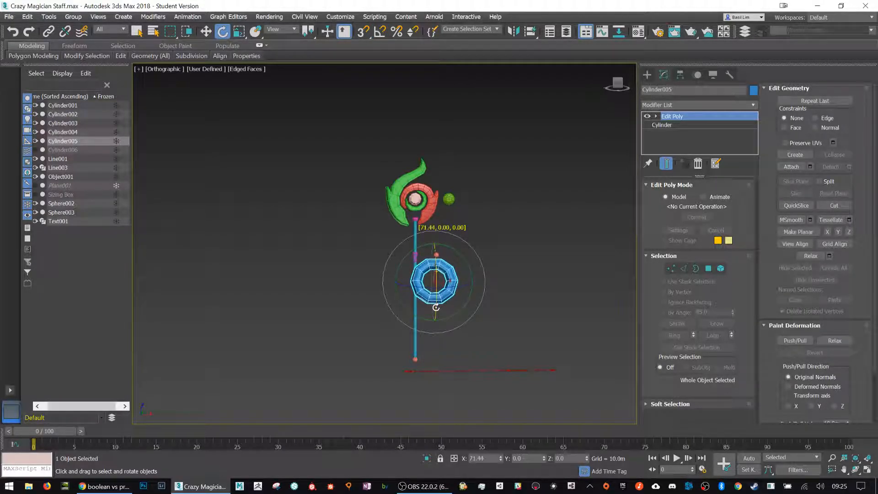
pyautogui.hotkey('ctrl', 'z')
pyautogui.press('a')
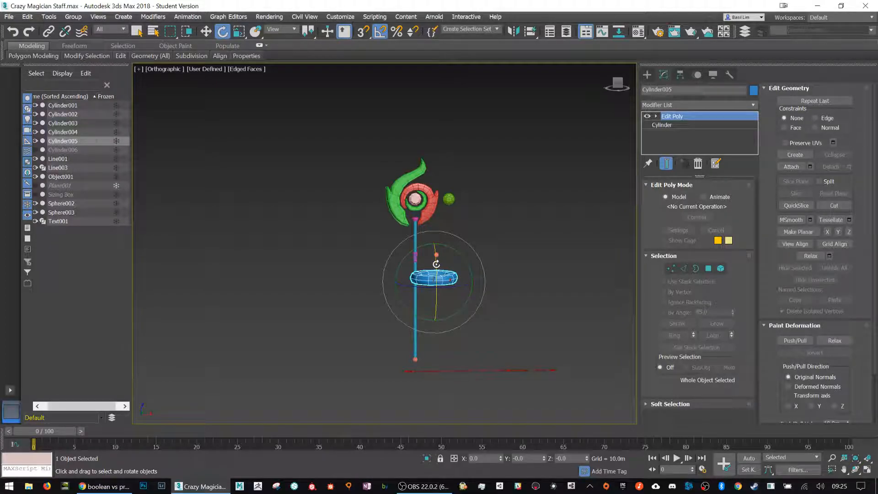
# - Switch the object creation category to Standard Primitives and frame the empty area beside the staff
pyautogui.click(647, 74)
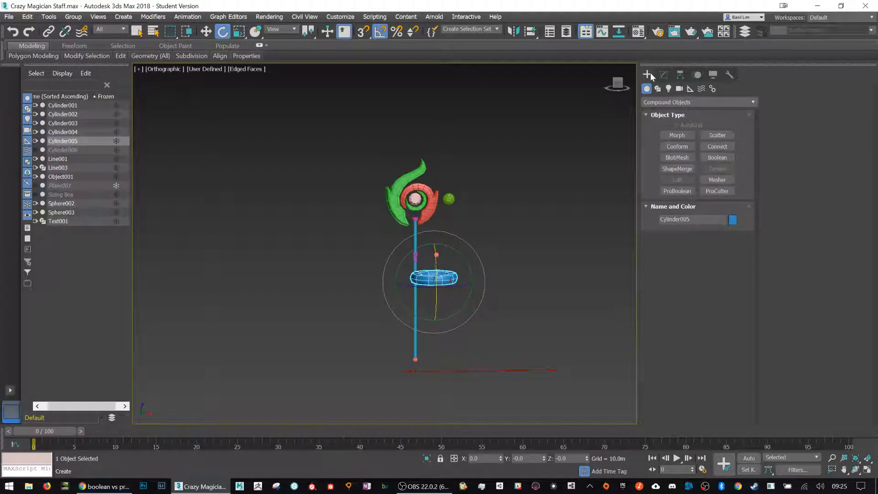
pyautogui.click(659, 102)
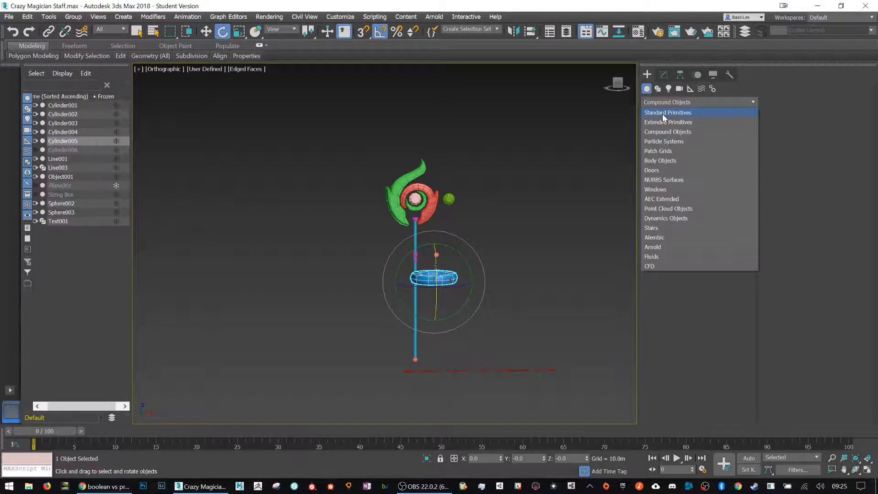
pyautogui.click(662, 114)
pyautogui.moveTo(533, 213); pyautogui.dragTo(417, 192, button='middle')
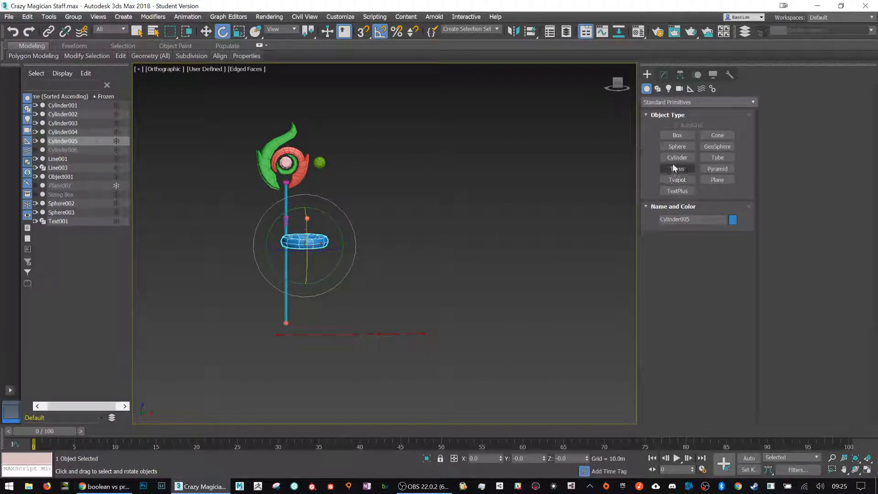
pyautogui.moveTo(357, 226); pyautogui.dragTo(478, 242, button='middle')
pyautogui.scroll(4, 440, 240)
pyautogui.scroll(-2, 473, 272)
# - Create a torus beside the staff with Radius 1 about 1.366 m and Radius 2 about 0.294 m
pyautogui.click(689, 171)
pyautogui.moveTo(473, 306); pyautogui.dragTo(480, 308)
pyautogui.click(408, 260)
pyautogui.scroll(-5, 409, 260)
pyautogui.scroll(-3, 408, 260)
pyautogui.moveTo(408, 260); pyautogui.dragTo(410, 259)
pyautogui.scroll(4, 404, 244)
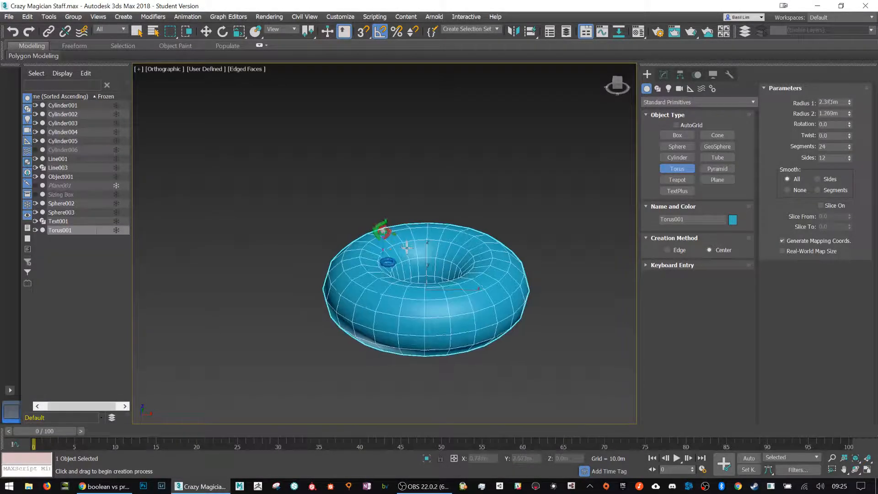
pyautogui.click(418, 278)
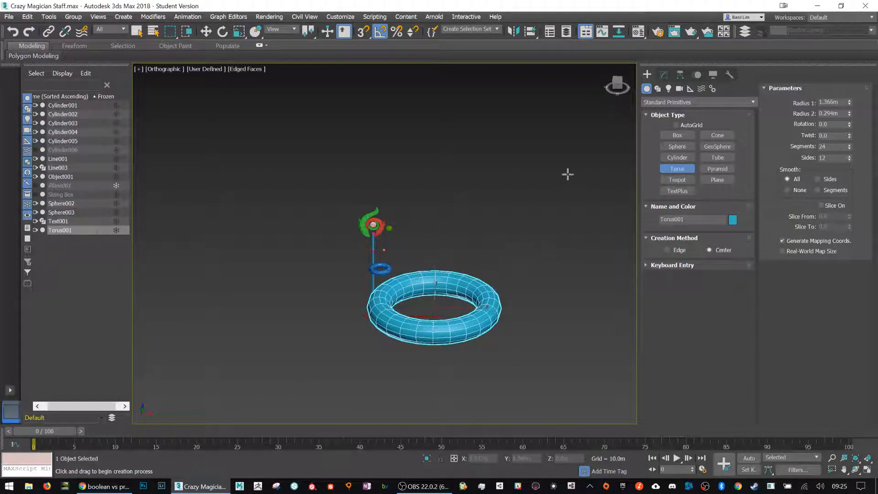
# - Reduce the torus to 7 segments and 6 sides
pyautogui.click(664, 74)
pyautogui.press('e')
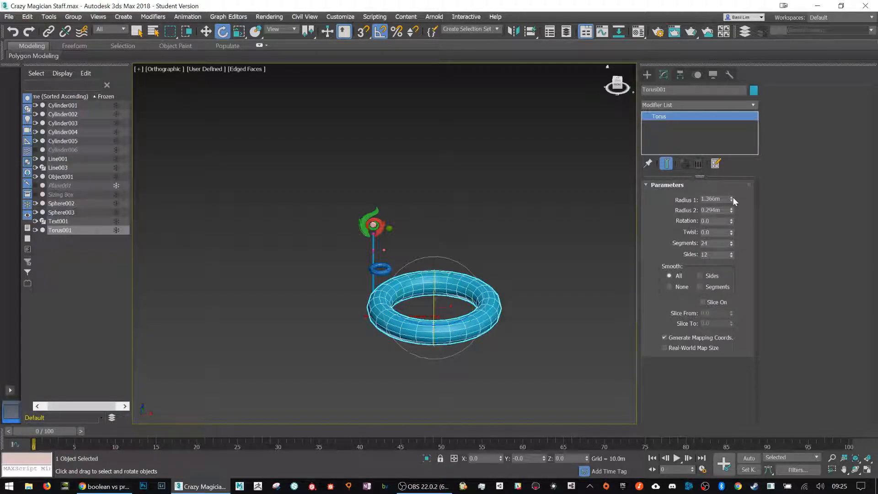
pyautogui.moveTo(732, 243)
pyautogui.mouseDown()
pyautogui.moveTo(732, 279)
pyautogui.moveTo(732, 246)
pyautogui.moveTo(732, 255)
pyautogui.mouseUp()
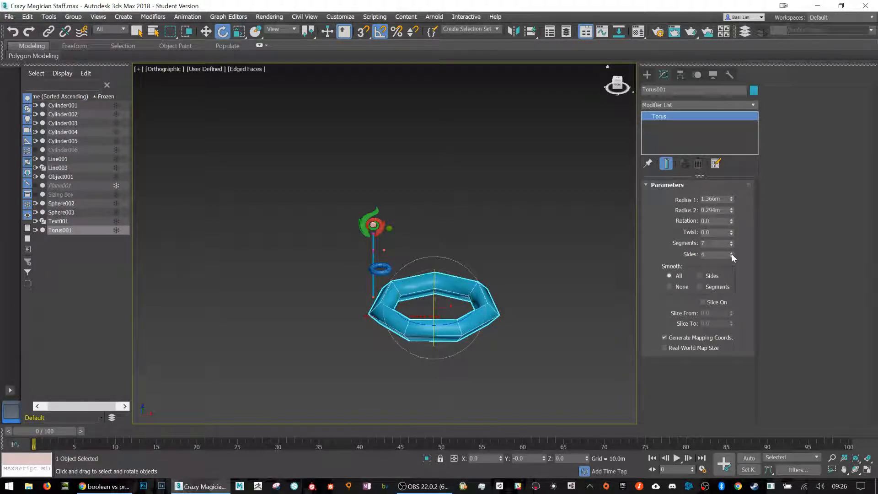
pyautogui.click(732, 253)
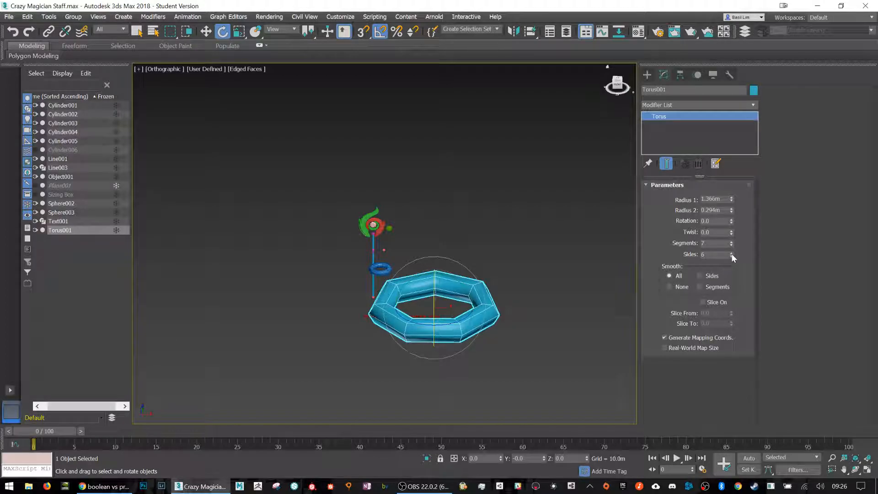
# - Set the torus's sides to 4 and inspect its cross-section from another angle
pyautogui.moveTo(443, 280)
pyautogui.mouseDown()
pyautogui.moveTo(438, 270)
pyautogui.moveTo(440, 281)
pyautogui.mouseUp()
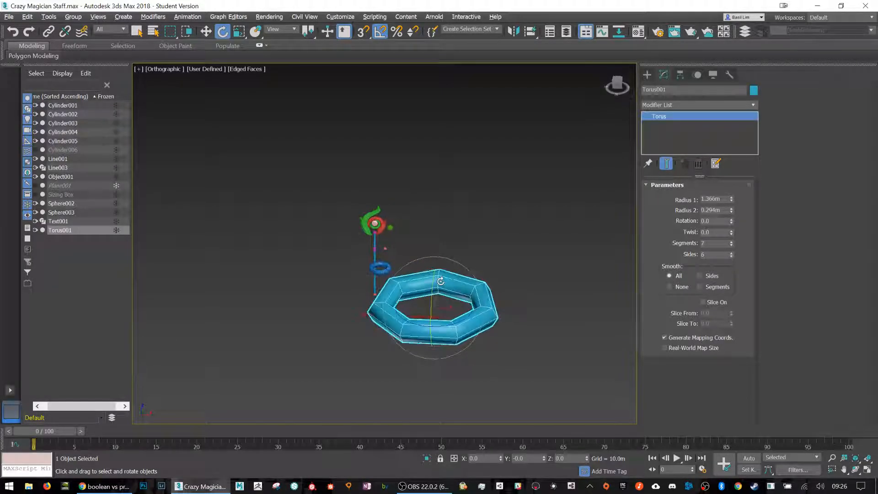
pyautogui.scroll(4, 490, 266)
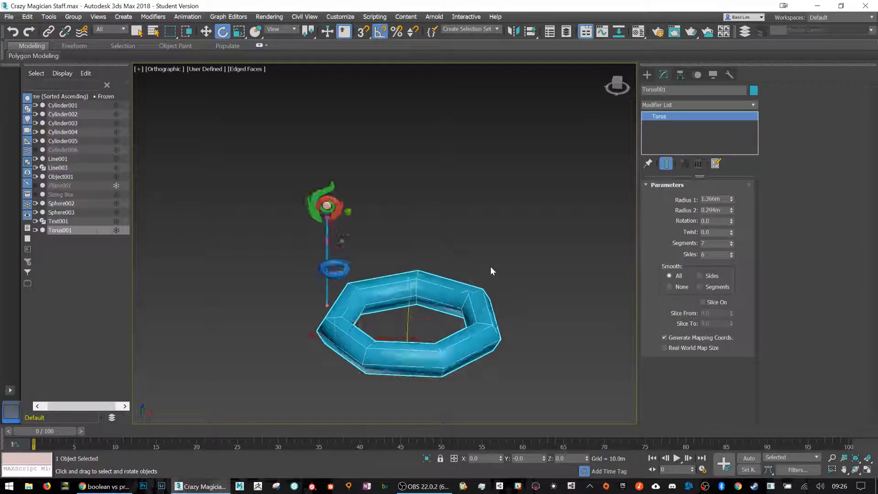
pyautogui.click(732, 256)
pyautogui.click(731, 256)
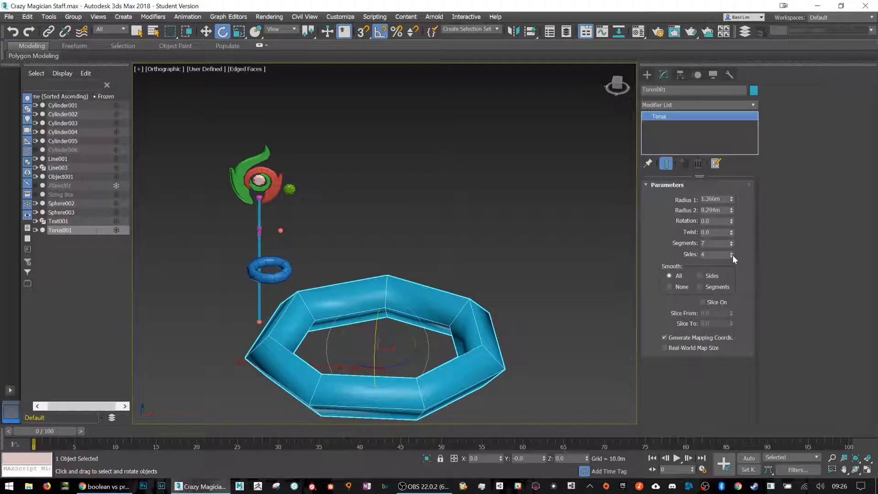
pyautogui.keyDown('alt'); pyautogui.moveTo(469, 344); pyautogui.dragTo(490, 335, button='middle'); pyautogui.keyUp('alt')
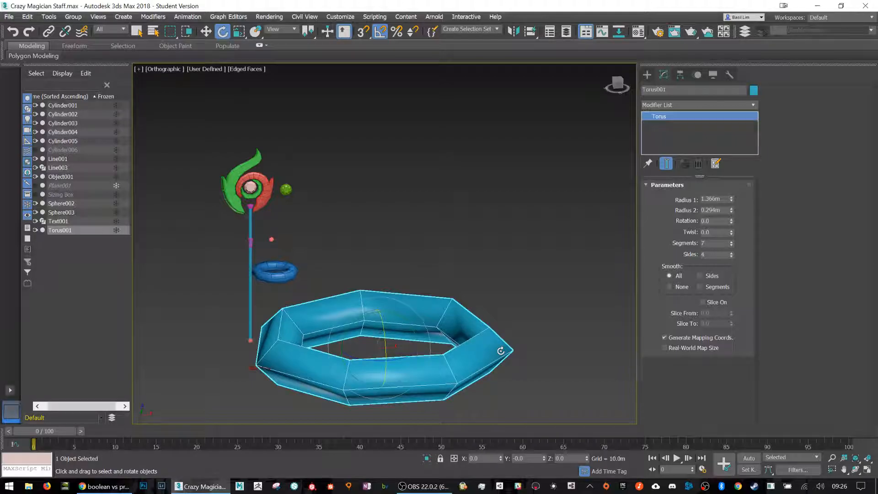
# - Delete the low-poly torus
pyautogui.click(521, 268)
pyautogui.click(474, 343)
pyautogui.press('Delete')
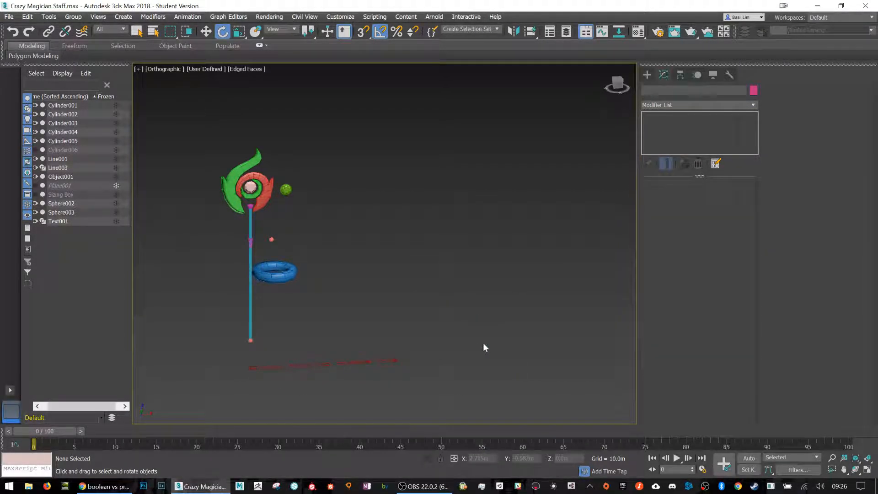
# - Create an 8-sided cylinder beside the staff, about 0.955 m in radius and about 0.962 m high
pyautogui.click(647, 74)
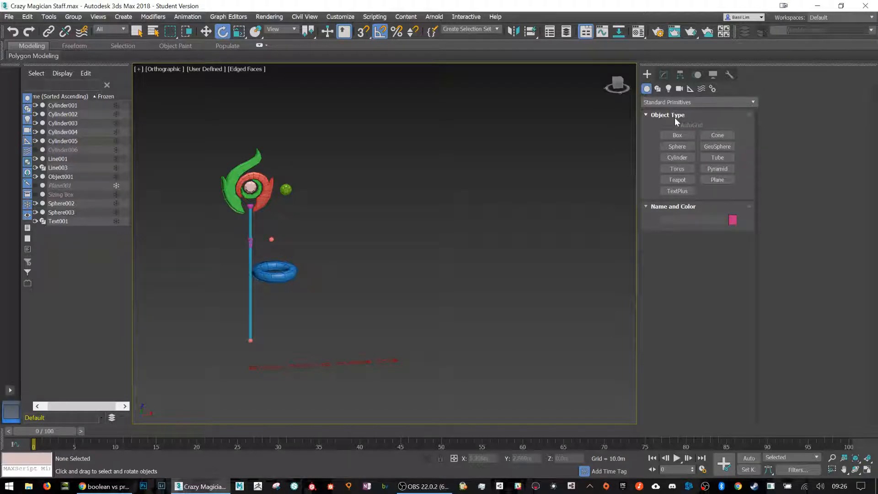
pyautogui.click(684, 158)
pyautogui.moveTo(366, 341); pyautogui.dragTo(398, 357)
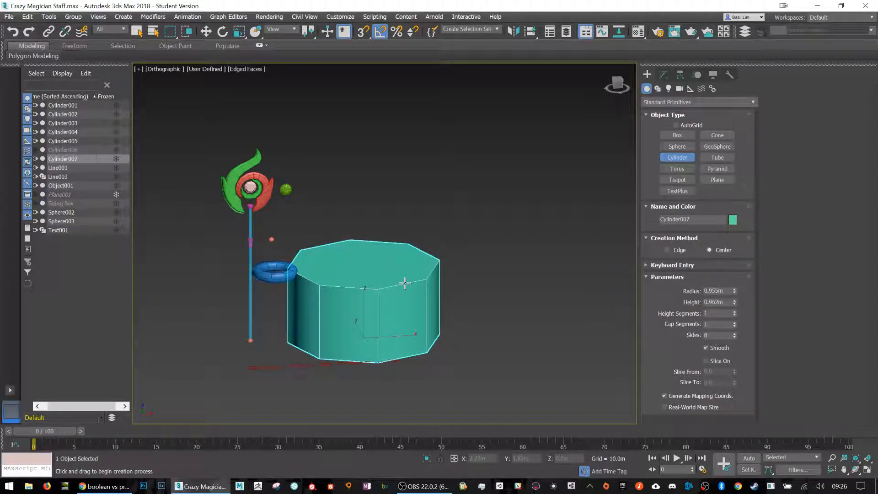
pyautogui.rightClick(385, 270)
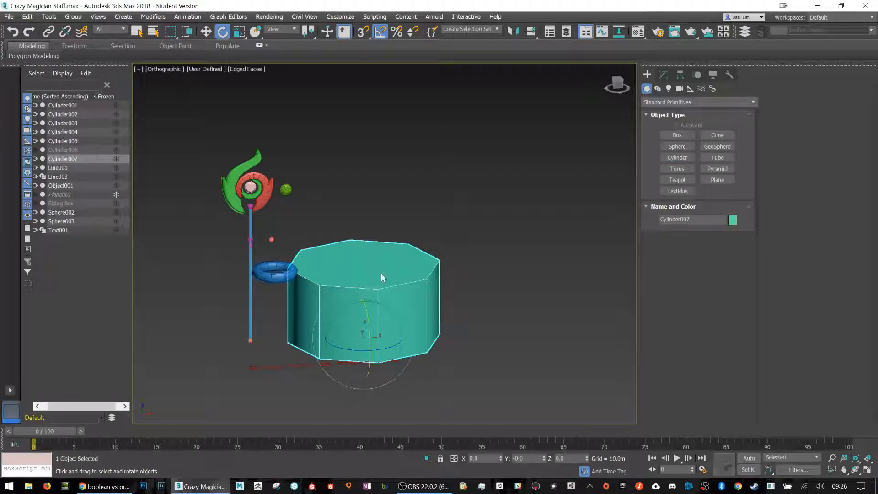
# - Convert the new cylinder to an Editable Poly
pyautogui.rightClick(383, 271)
pyautogui.moveTo(460, 379)
pyautogui.click(511, 386)
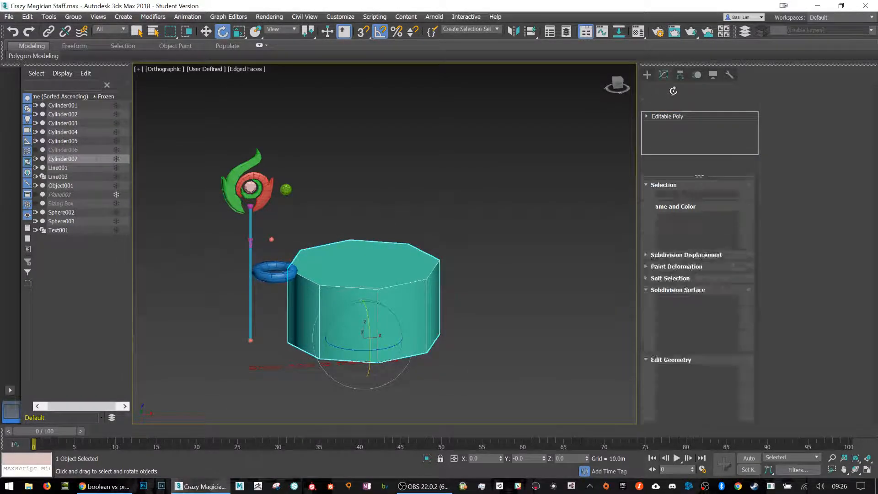
# - Select the cylinder's top and bottom cap polygons and inset both to leave a wide rim
pyautogui.click(707, 197)
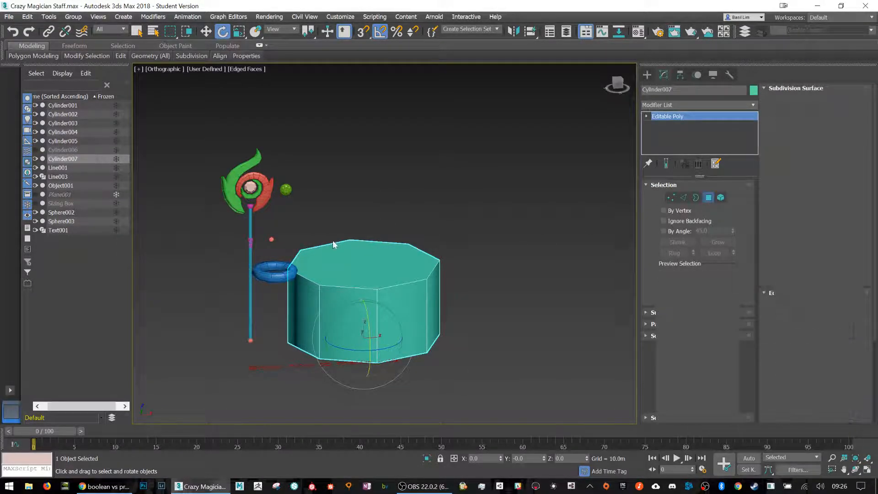
pyautogui.click(346, 271)
pyautogui.keyDown('alt'); pyautogui.moveTo(346, 272); pyautogui.dragTo(412, 251, button='middle'); pyautogui.keyUp('alt')
pyautogui.keyDown('ctrl'); pyautogui.click(401, 280); pyautogui.keyUp('ctrl')
pyautogui.scroll(4, 412, 251)
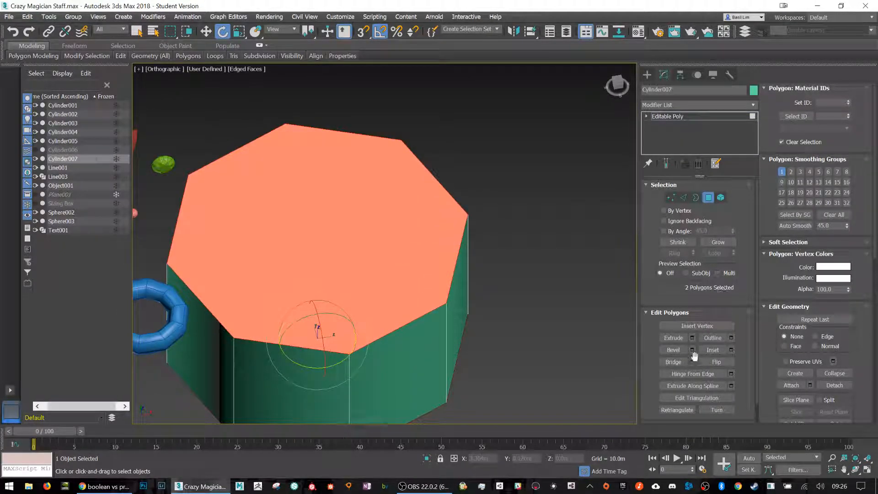
pyautogui.click(713, 349)
pyautogui.moveTo(330, 190); pyautogui.dragTo(329, 243)
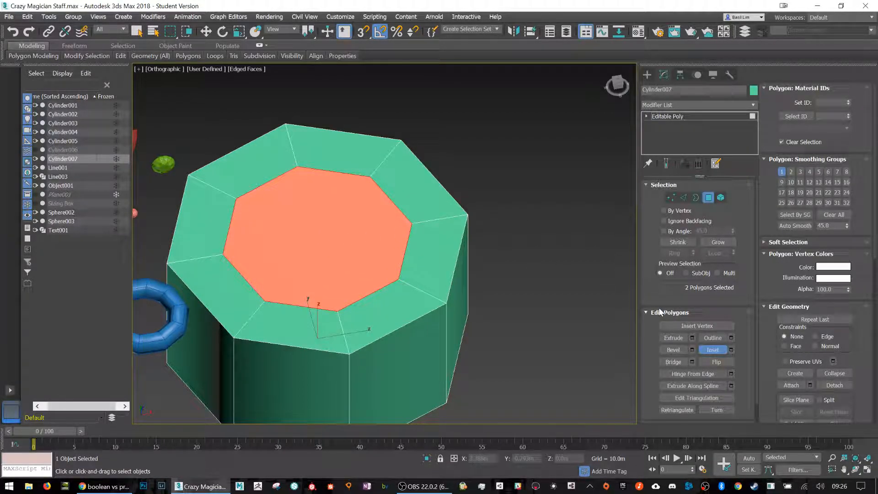
# - Delete the two inset cap polygons and bridge the open borders to form the cylinder's inner wall
pyautogui.press('Delete')
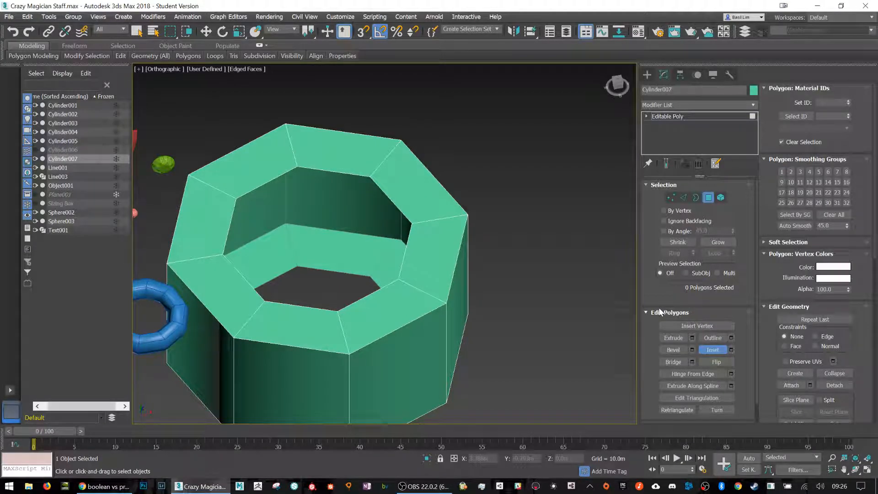
pyautogui.press('e')
pyautogui.click(695, 198)
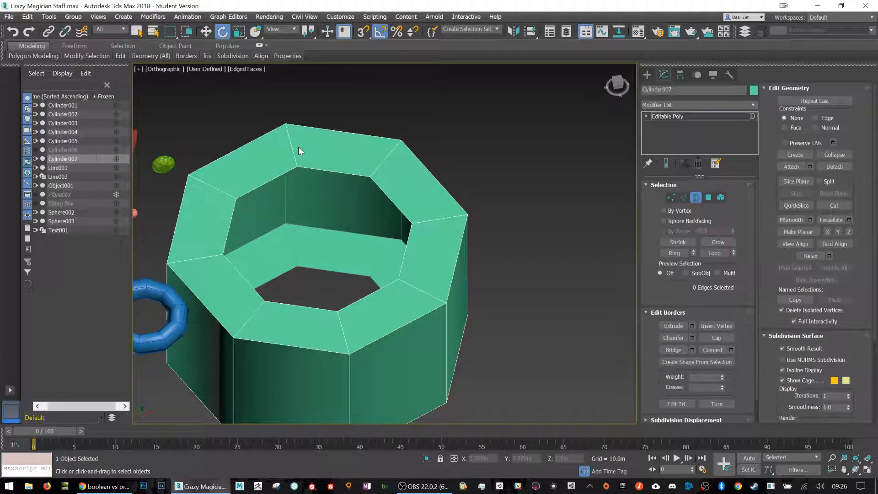
pyautogui.hotkey('ctrl', 'a')
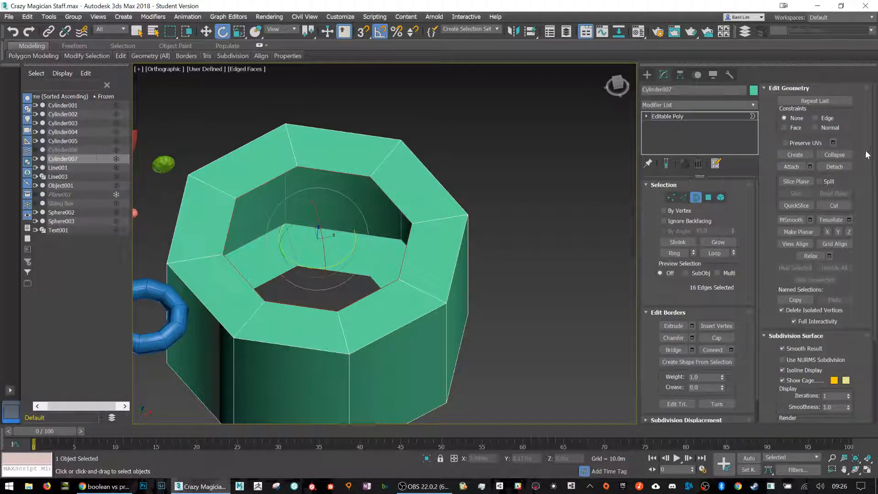
pyautogui.click(676, 351)
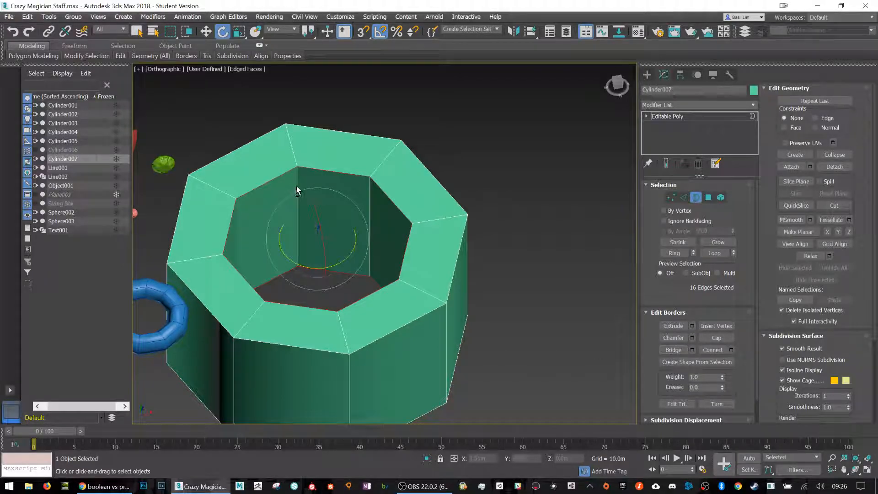
pyautogui.keyDown('alt'); pyautogui.moveTo(295, 188); pyautogui.dragTo(293, 185, button='middle'); pyautogui.keyUp('alt')
pyautogui.keyDown('alt'); pyautogui.moveTo(364, 317); pyautogui.dragTo(368, 343, button='middle'); pyautogui.keyUp('alt')
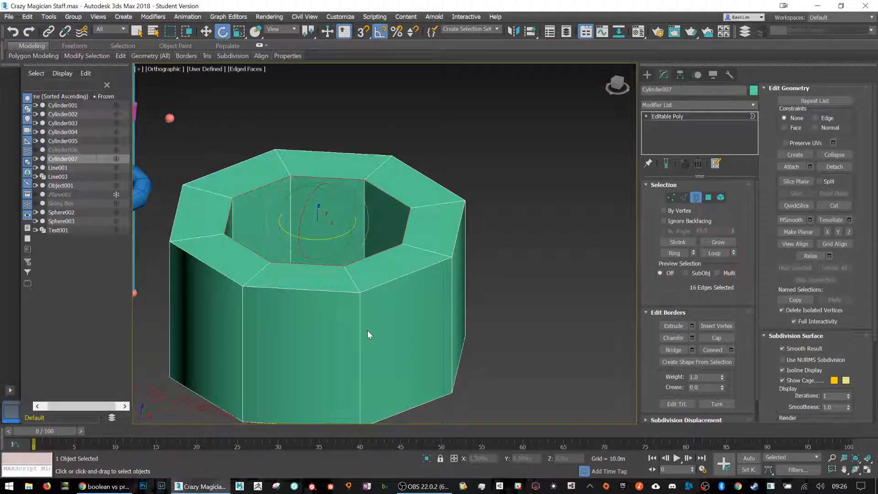
# - Connect the 16 selected vertical edges to add a horizontal middle loop around the cylinder's outer and inner walls
pyautogui.keyDown('alt'); pyautogui.moveTo(386, 291); pyautogui.dragTo(511, 265, button='middle'); pyautogui.keyUp('alt')
pyautogui.click(684, 197)
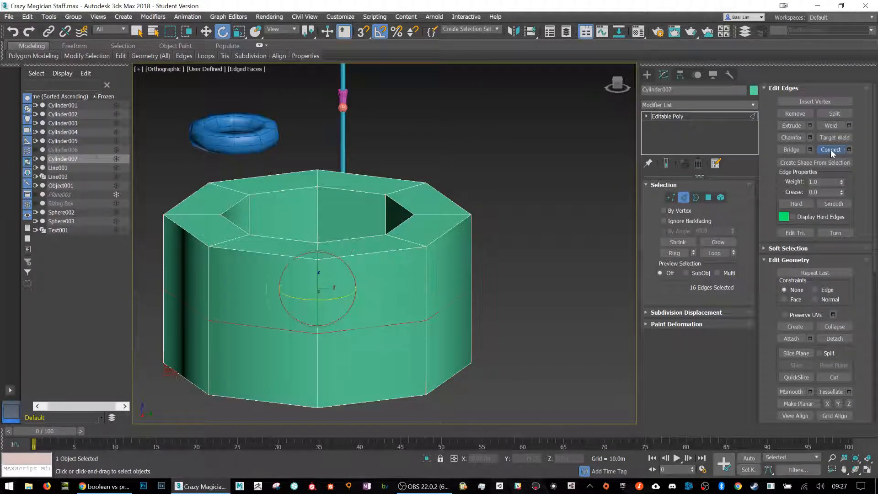
pyautogui.keyDown('alt'); pyautogui.moveTo(417, 297); pyautogui.dragTo(344, 266, button='middle'); pyautogui.keyUp('alt')
pyautogui.keyDown('alt'); pyautogui.moveTo(402, 315); pyautogui.dragTo(421, 303, button='middle'); pyautogui.keyUp('alt')
pyautogui.click(532, 304)
# - Select the middle edge loop on the outer wall and scale it outward to make the outside bulge
pyautogui.click(350, 383)
pyautogui.click(714, 254)
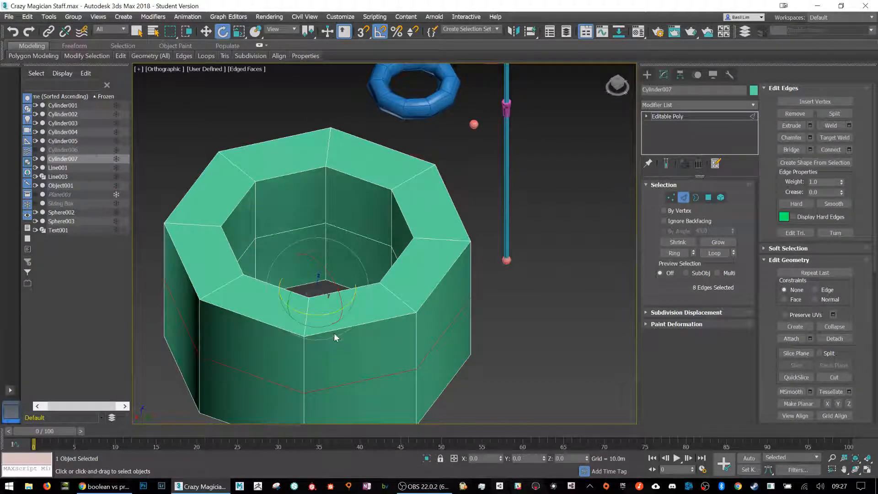
pyautogui.press('r')
pyautogui.moveTo(317, 293); pyautogui.dragTo(303, 238)
# - Select the middle edge loop on the inner wall and scale it slightly inward toward the hole
pyautogui.click(303, 236)
pyautogui.click(723, 254)
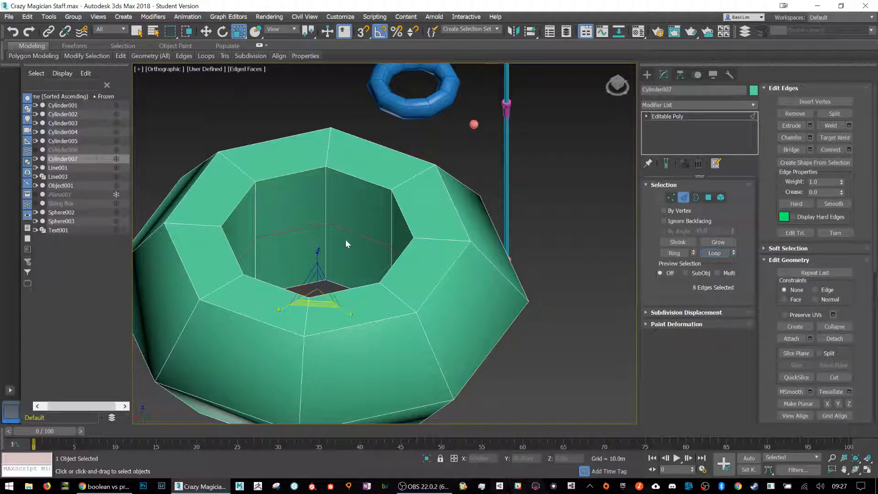
pyautogui.moveTo(312, 303); pyautogui.dragTo(319, 300)
# - Reselect the outer wall's middle edge loop and scale it further outward to widen the ring
pyautogui.click(401, 413)
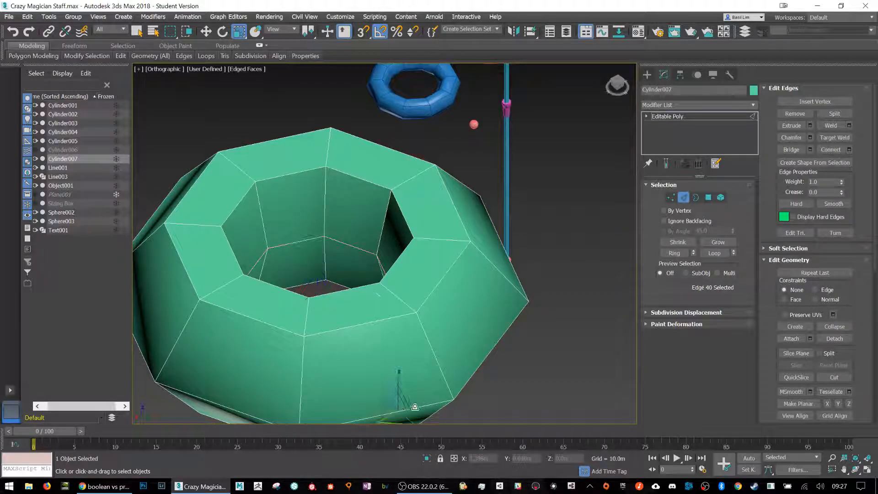
pyautogui.click(724, 254)
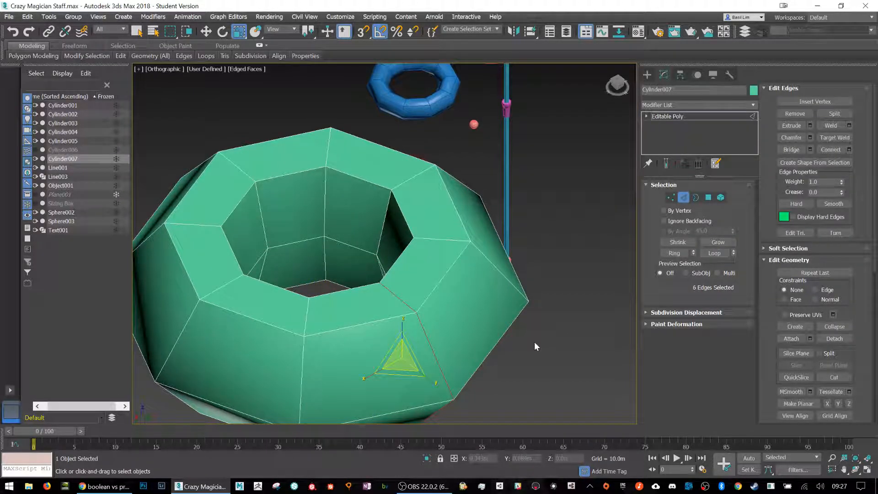
pyautogui.click(486, 358)
pyautogui.click(482, 362)
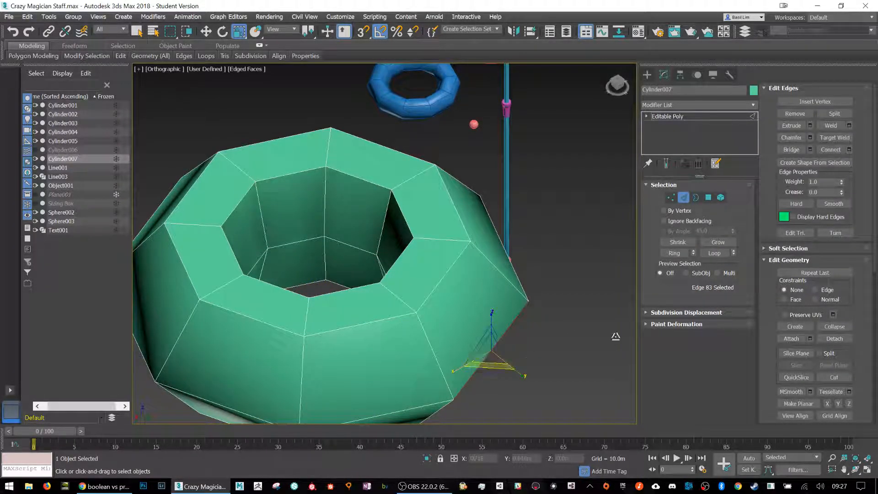
pyautogui.click(714, 253)
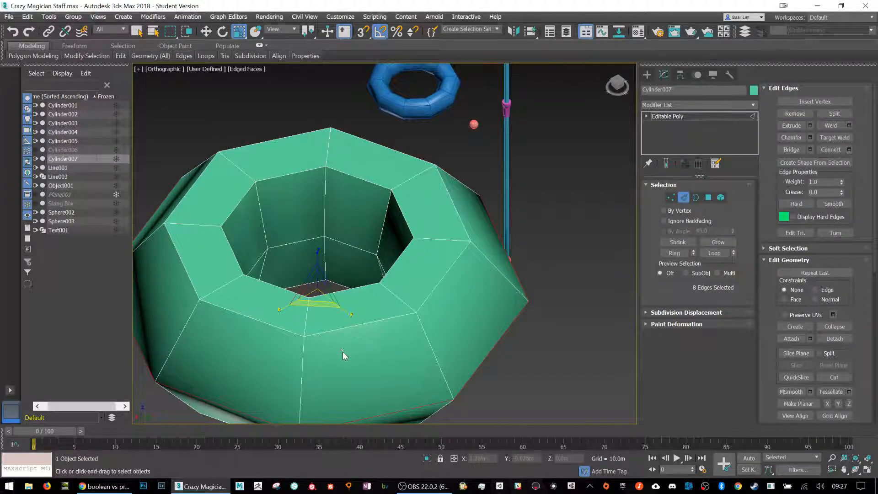
pyautogui.moveTo(308, 304); pyautogui.dragTo(306, 313)
pyautogui.scroll(-3, 331, 327)
pyautogui.keyDown('alt'); pyautogui.moveTo(406, 308); pyautogui.dragTo(380, 309, button='middle'); pyautogui.keyUp('alt')
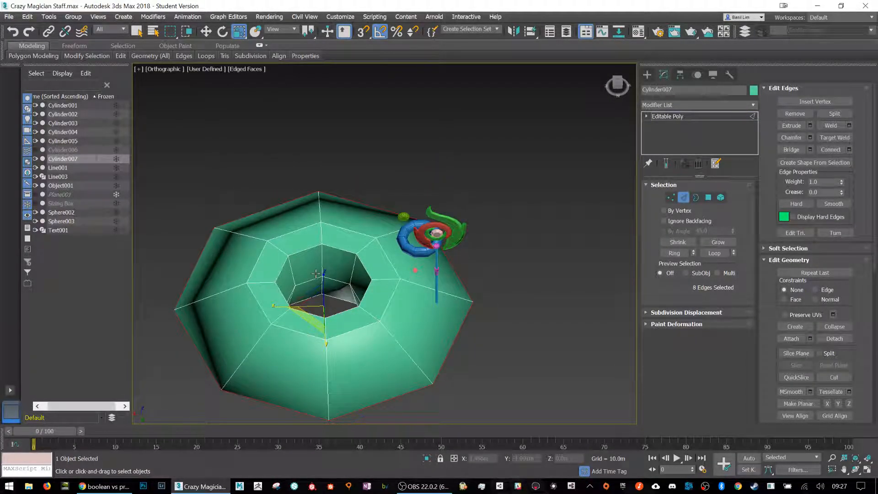
# - Delete the green ring and the "Show how to make this" text shape from the scene
pyautogui.click(683, 197)
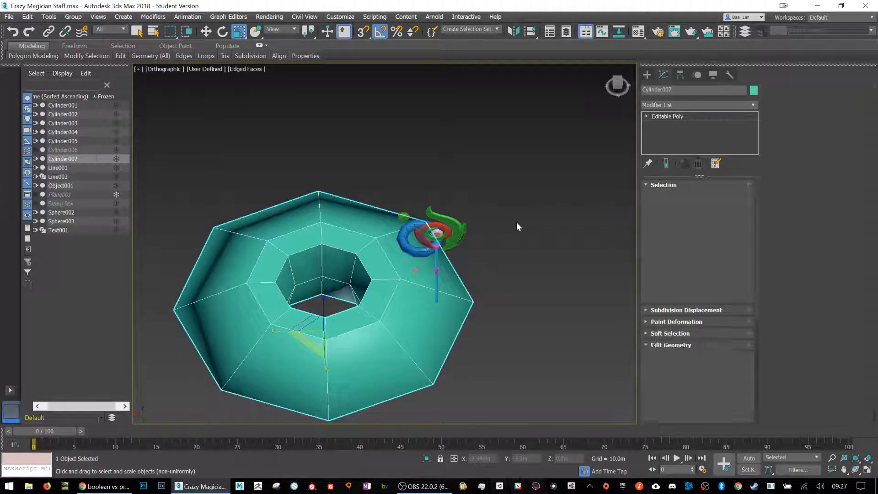
pyautogui.press('Delete')
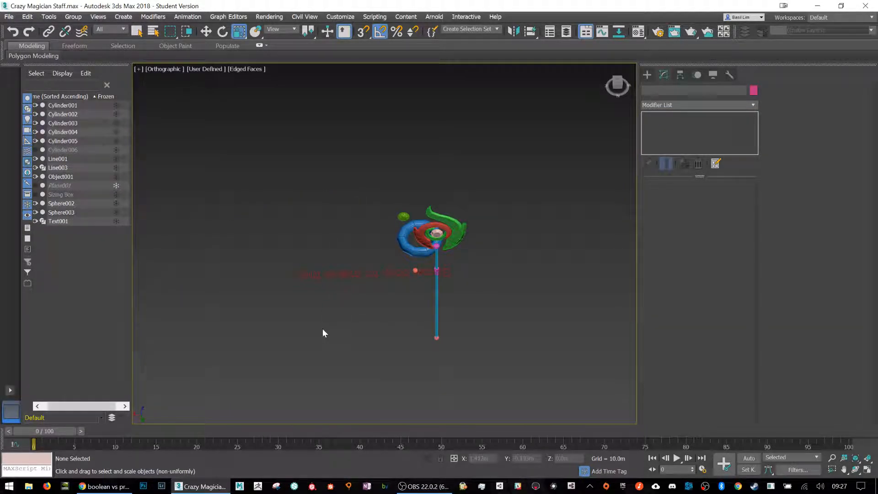
pyautogui.moveTo(296, 243); pyautogui.dragTo(352, 281)
pyautogui.scroll(4, 348, 293)
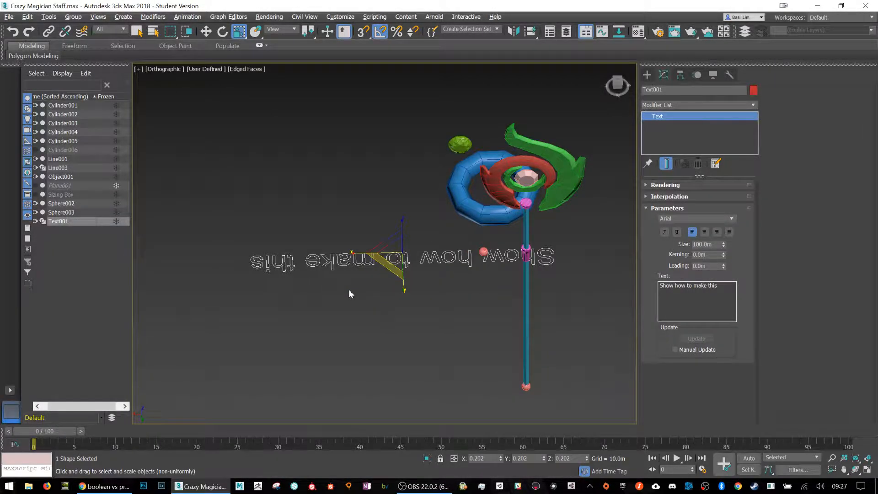
pyautogui.keyDown('alt'); pyautogui.moveTo(349, 293); pyautogui.dragTo(455, 298, button='middle'); pyautogui.keyUp('alt')
pyautogui.press('Delete')
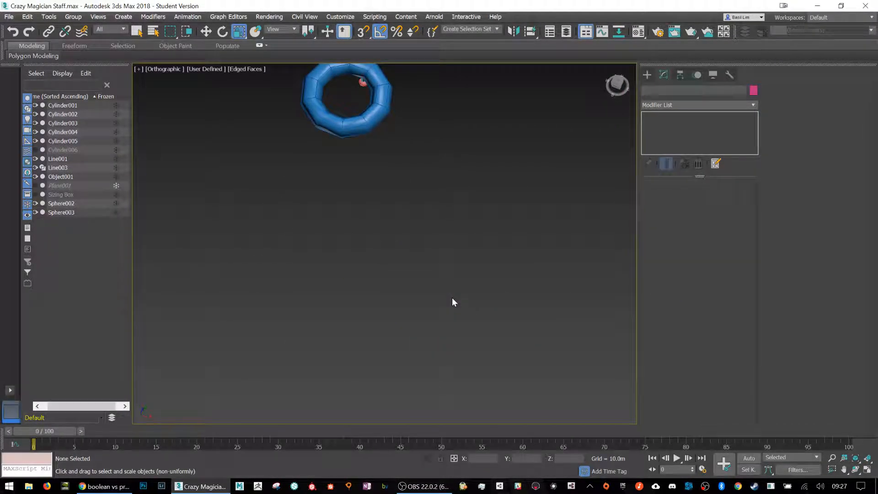
# - Create a spline text reading "Show how to make this" in the open space near the staff
pyautogui.keyDown('alt'); pyautogui.moveTo(372, 199); pyautogui.dragTo(407, 365, button='middle'); pyautogui.keyUp('alt')
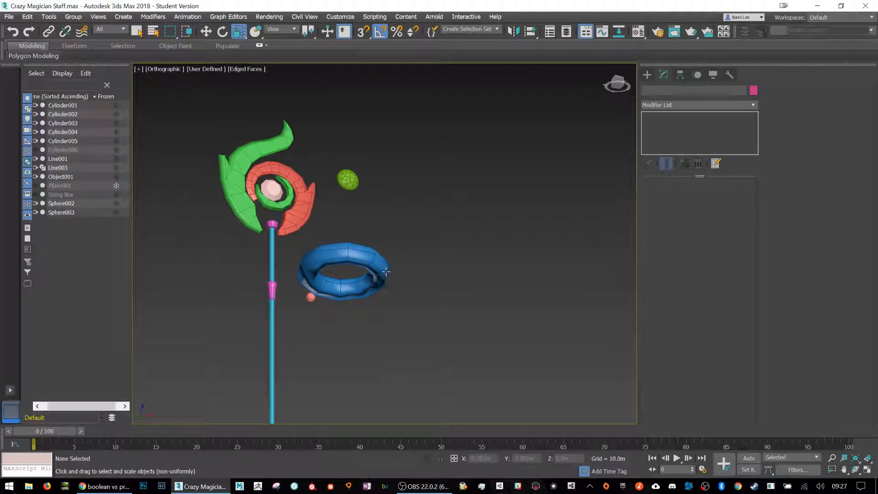
pyautogui.click(377, 268)
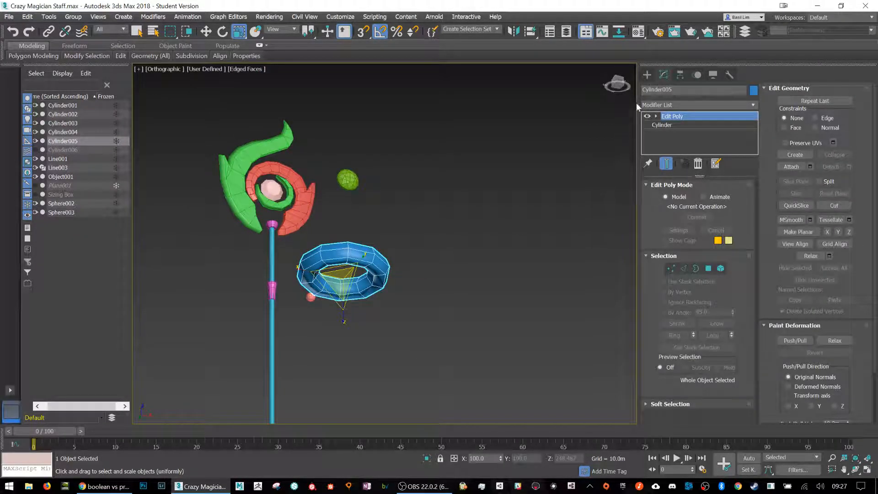
pyautogui.click(648, 75)
pyautogui.click(659, 89)
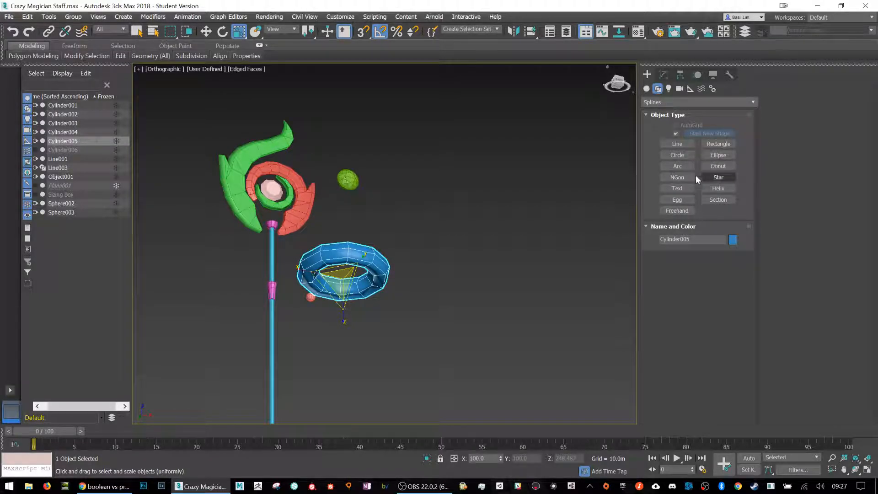
pyautogui.click(668, 102)
pyautogui.click(669, 103)
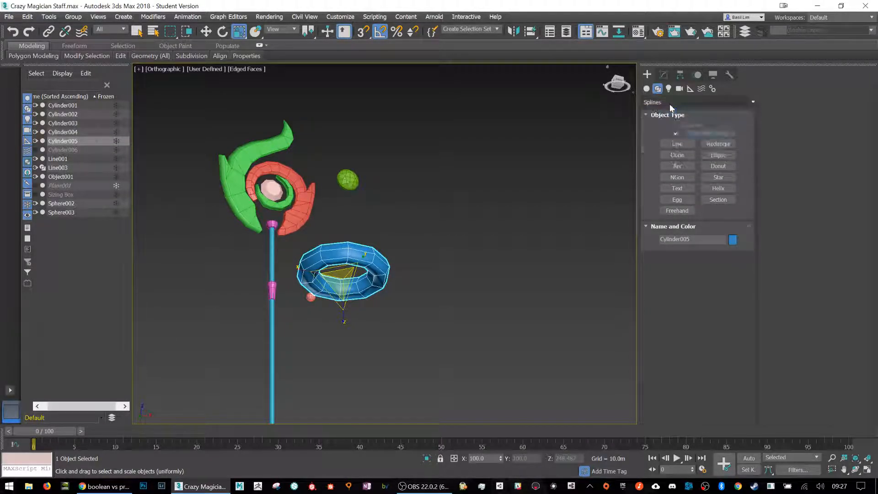
pyautogui.click(685, 190)
pyautogui.scroll(-4, 453, 184)
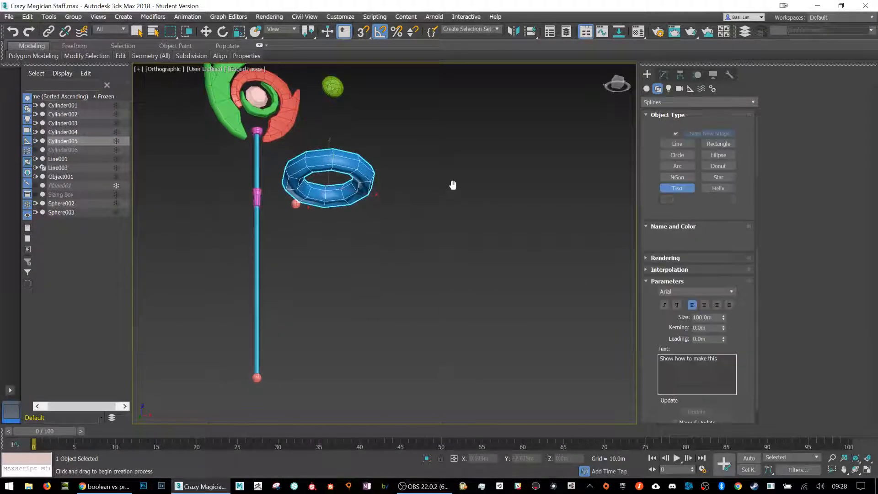
pyautogui.keyDown('alt'); pyautogui.moveTo(414, 328); pyautogui.dragTo(412, 304, button='middle'); pyautogui.keyUp('alt')
pyautogui.moveTo(338, 371); pyautogui.dragTo(442, 336)
pyautogui.scroll(-6, 440, 334)
pyautogui.scroll(10, 425, 331)
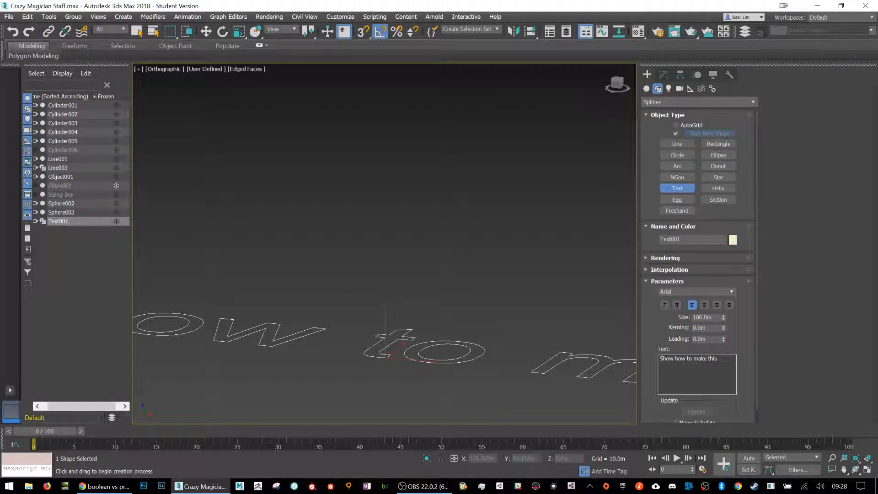
# - Change the font of the text shape to Quicksand-Bold
pyautogui.click(663, 74)
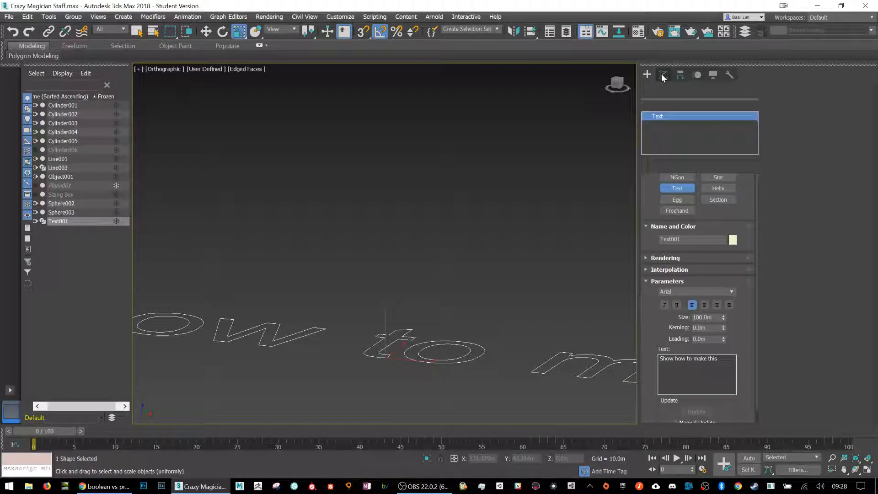
pyautogui.press('r')
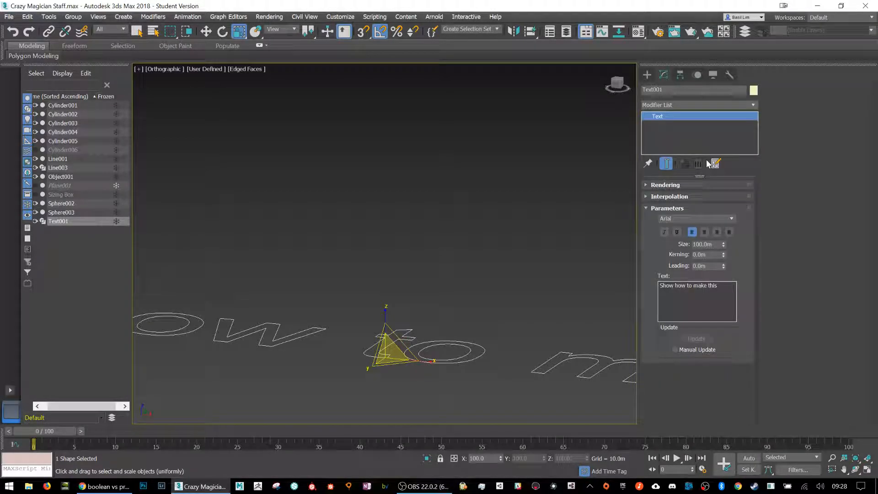
pyautogui.click(732, 219)
pyautogui.scroll(-2, 724, 251)
pyautogui.moveTo(732, 272); pyautogui.dragTo(732, 372)
pyautogui.click(679, 319)
pyautogui.keyDown('alt'); pyautogui.moveTo(343, 265); pyautogui.dragTo(404, 257, button='middle'); pyautogui.keyUp('alt')
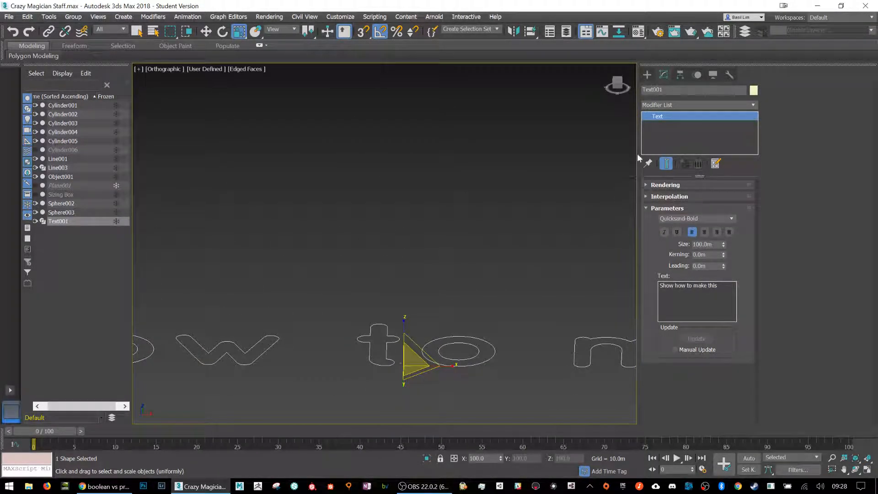
# - Apply an Extrude modifier to the text with an amount of 33 m
pyautogui.click(672, 105)
pyautogui.press('e')
pyautogui.press('x')
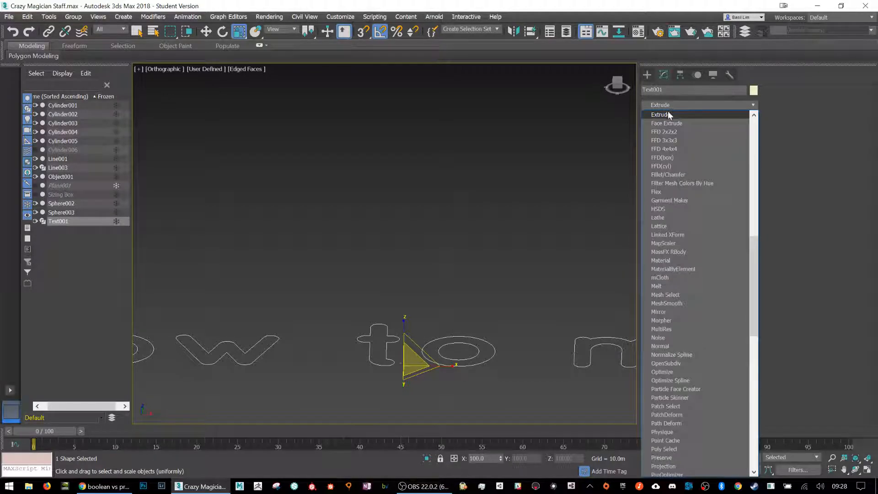
pyautogui.click(668, 116)
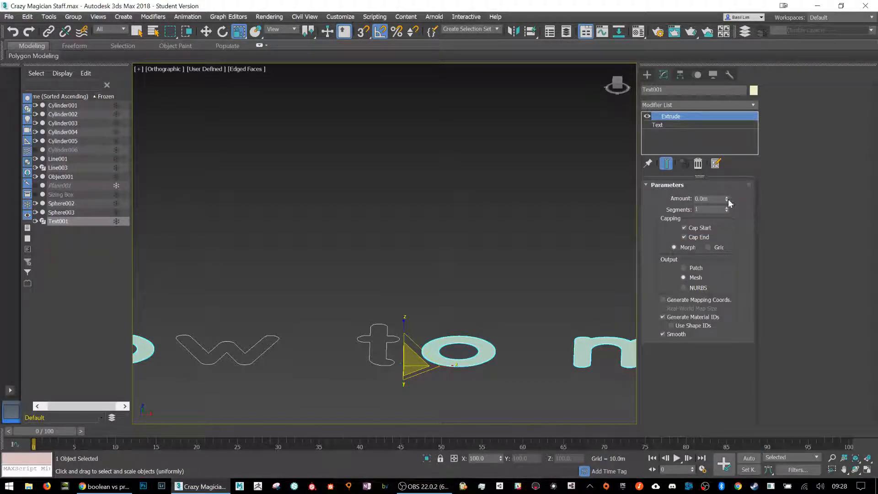
pyautogui.moveTo(729, 198); pyautogui.dragTo(729, 183)
# - Inspect the extruded letters from several angles and delete the text object
pyautogui.keyDown('alt'); pyautogui.moveTo(524, 264); pyautogui.dragTo(208, 188, button='middle'); pyautogui.keyUp('alt')
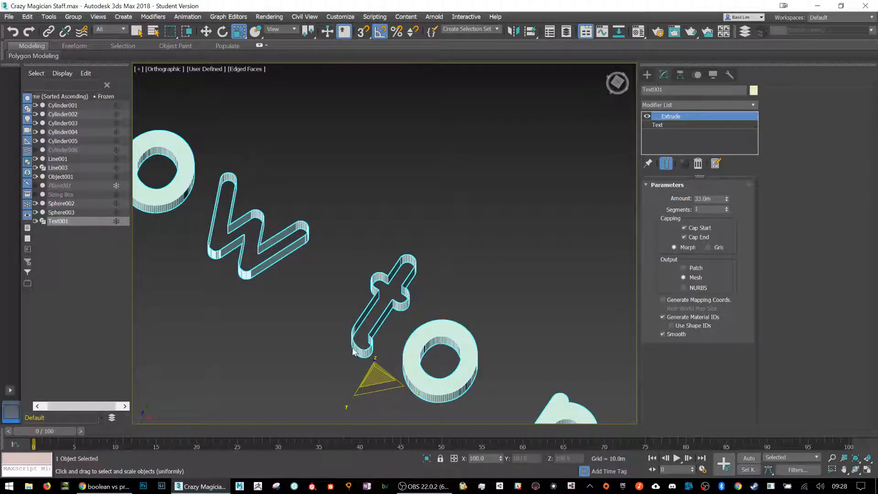
pyautogui.keyDown('alt'); pyautogui.moveTo(401, 338); pyautogui.dragTo(430, 293, button='middle'); pyautogui.keyUp('alt')
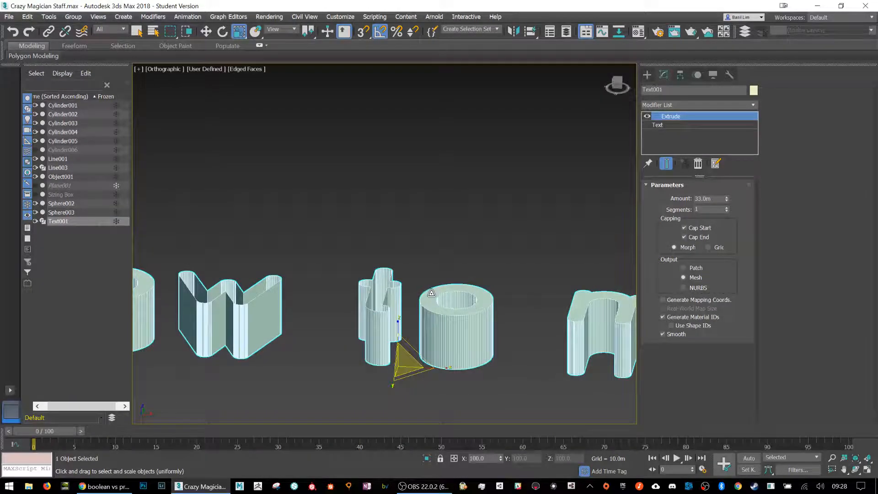
pyautogui.scroll(-5, 432, 291)
pyautogui.scroll(10, 449, 318)
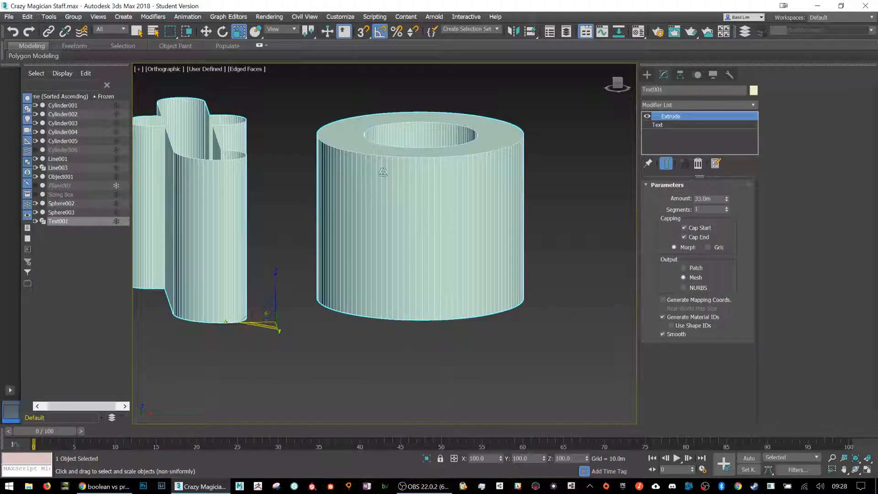
pyautogui.scroll(-8, 434, 206)
pyautogui.keyDown('alt'); pyautogui.moveTo(496, 235); pyautogui.dragTo(475, 252, button='middle'); pyautogui.keyUp('alt')
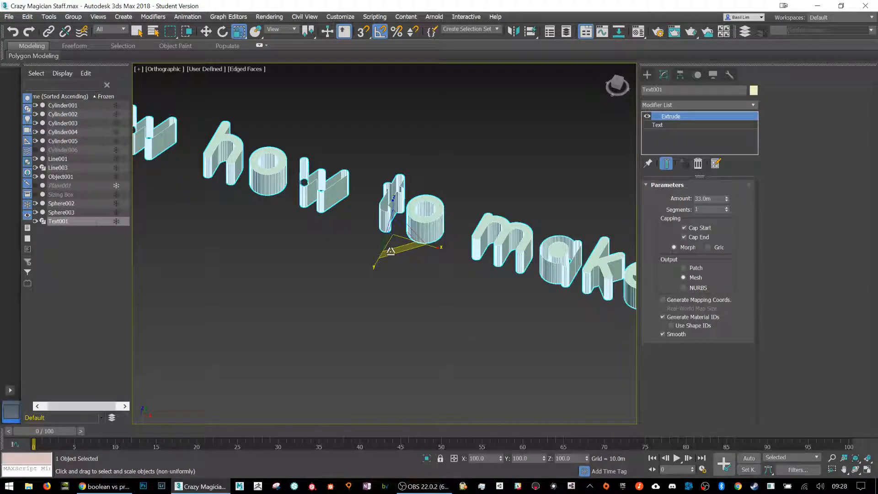
pyautogui.press('Delete')
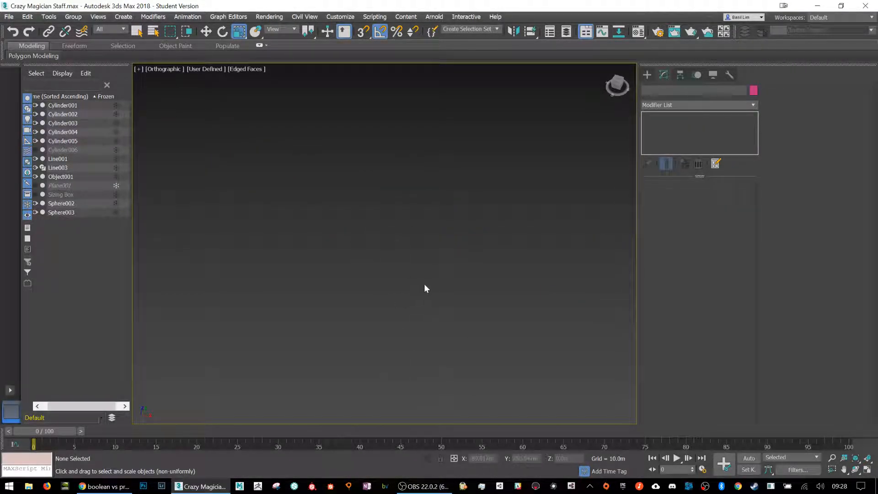
# - Select Cylinder003 from the scene list and frame the whole staff in the front view
pyautogui.click(62, 176)
pyautogui.press('z')
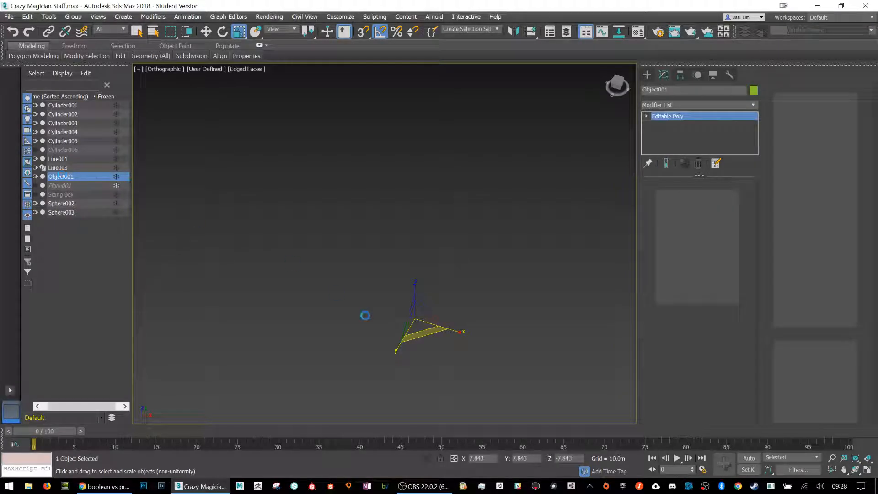
pyautogui.click(314, 245)
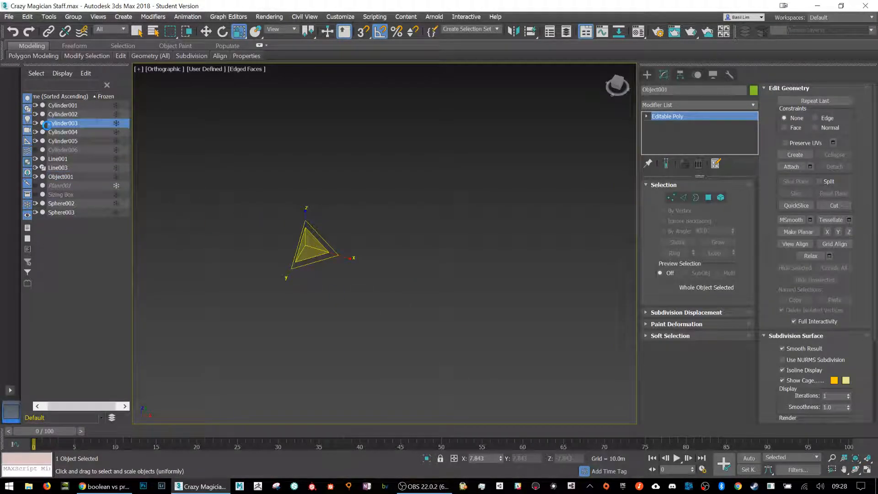
pyautogui.press('f')
pyautogui.scroll(5, 369, 223)
pyautogui.moveTo(483, 365); pyautogui.dragTo(430, 296, button='middle')
pyautogui.scroll(-10, 432, 294)
pyautogui.scroll(7, 482, 325)
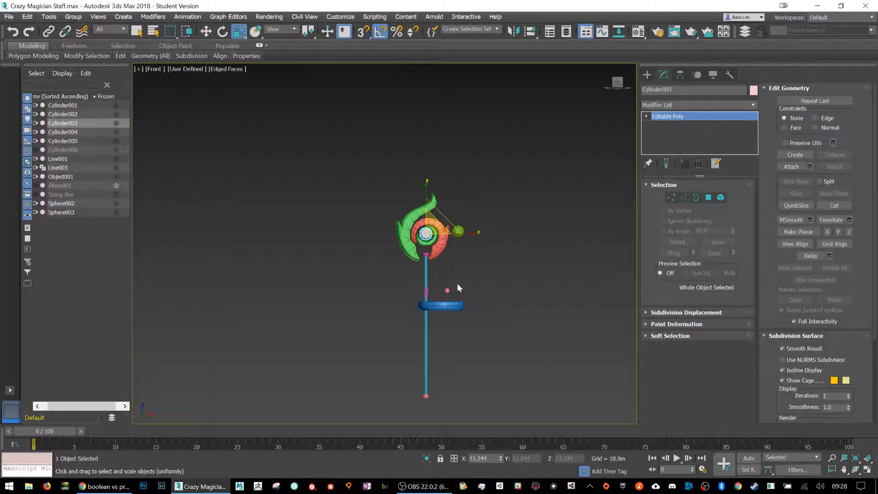
# - Clone the small pink sphere beside the staff straight upward to about Z 1.368 m as one Reference copy
pyautogui.click(414, 313)
pyautogui.press('w')
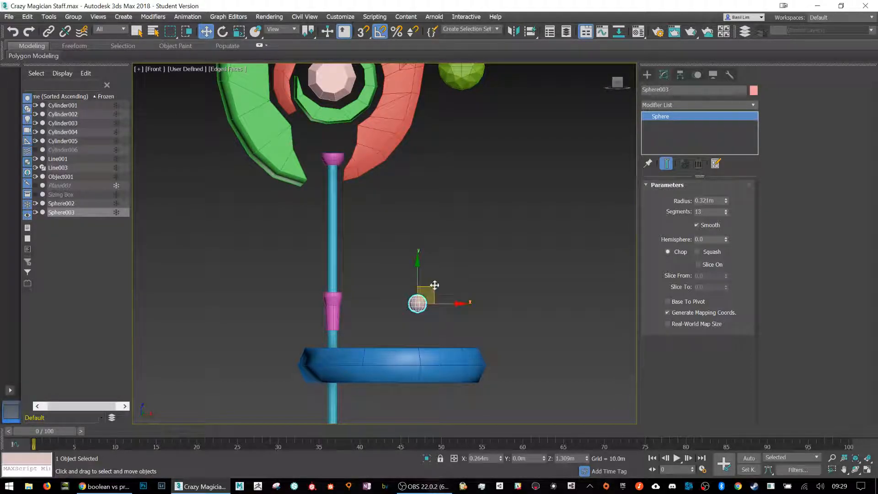
pyautogui.scroll(6, 431, 286)
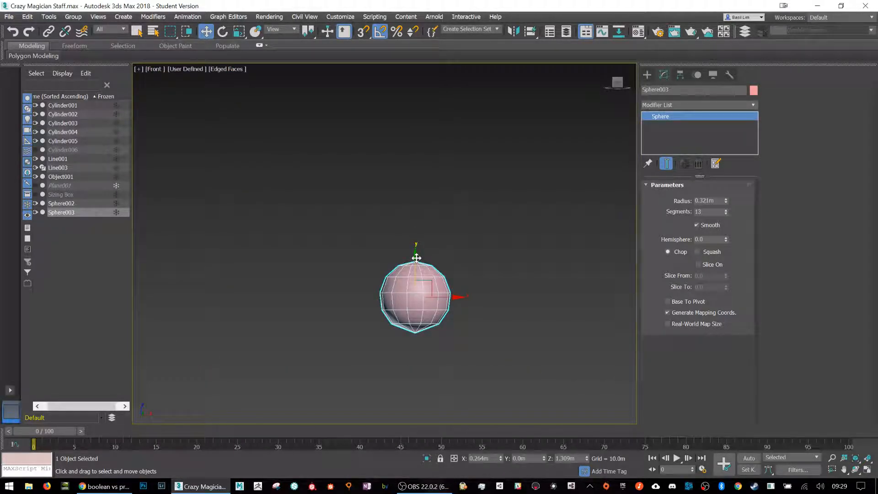
pyautogui.moveTo(416, 258)
pyautogui.keyDown('shift'); pyautogui.mouseDown()
pyautogui.moveTo(412, 157)
pyautogui.moveTo(410, 187)
pyautogui.mouseUp(); pyautogui.keyUp('shift')
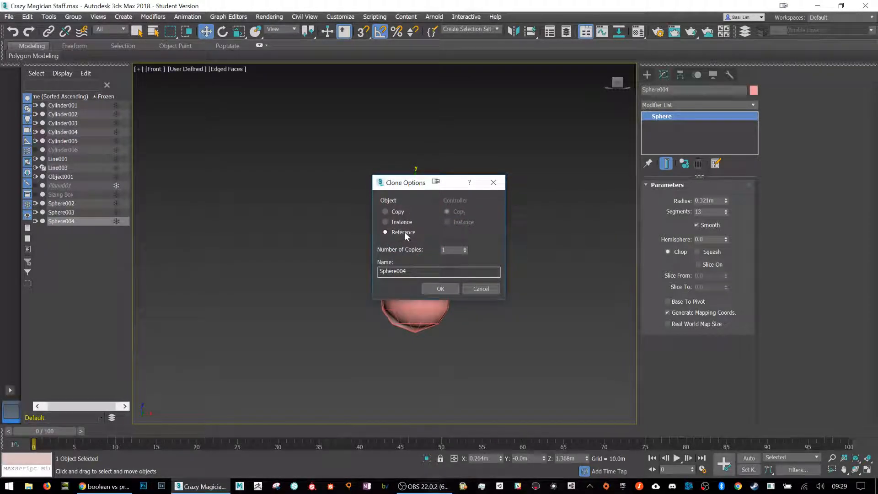
pyautogui.click(440, 288)
pyautogui.keyDown('alt'); pyautogui.moveTo(489, 234); pyautogui.dragTo(484, 242, button='middle'); pyautogui.keyUp('alt')
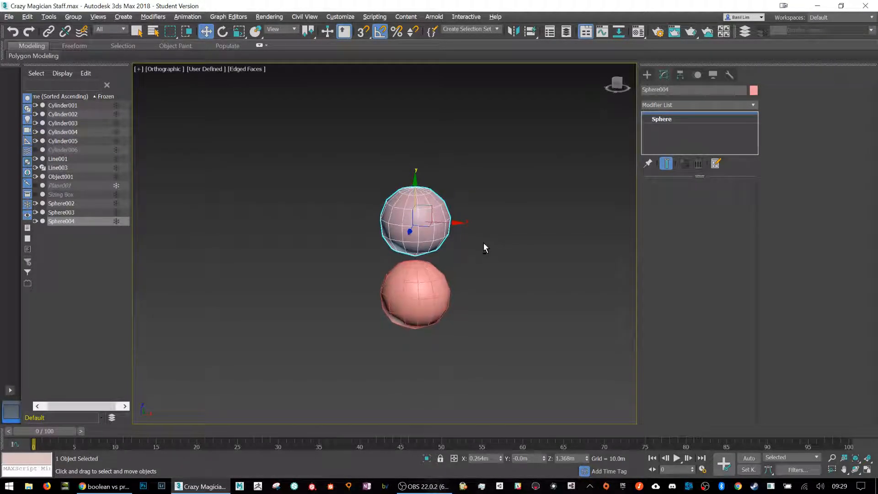
# - Scale the upper reference sphere down to about half size and rotate it
pyautogui.click(425, 297)
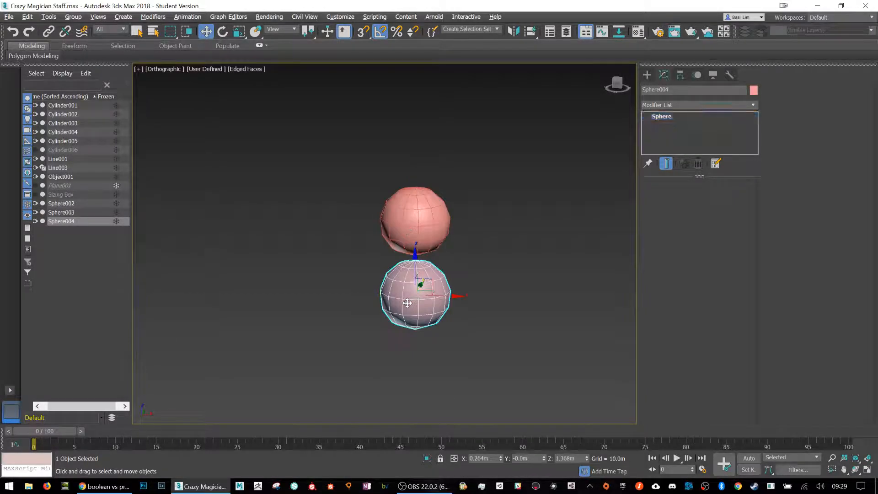
pyautogui.click(428, 236)
pyautogui.press('r')
pyautogui.moveTo(419, 221); pyautogui.dragTo(465, 259)
pyautogui.press('e')
pyautogui.click(464, 259)
# - Add an Edit Poly modifier to the original lower pink sphere, Sphere003
pyautogui.click(423, 293)
pyautogui.click(671, 106)
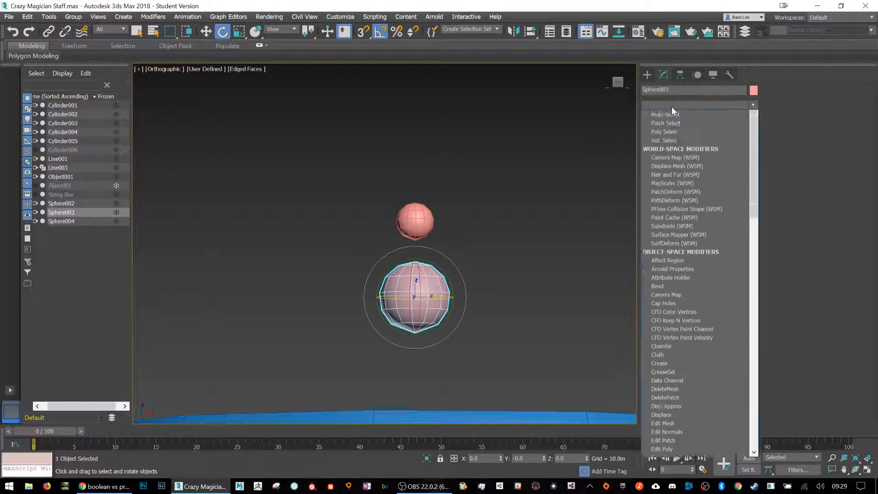
pyautogui.press('e')
pyautogui.press('e')
pyautogui.press('e')
pyautogui.press('e')
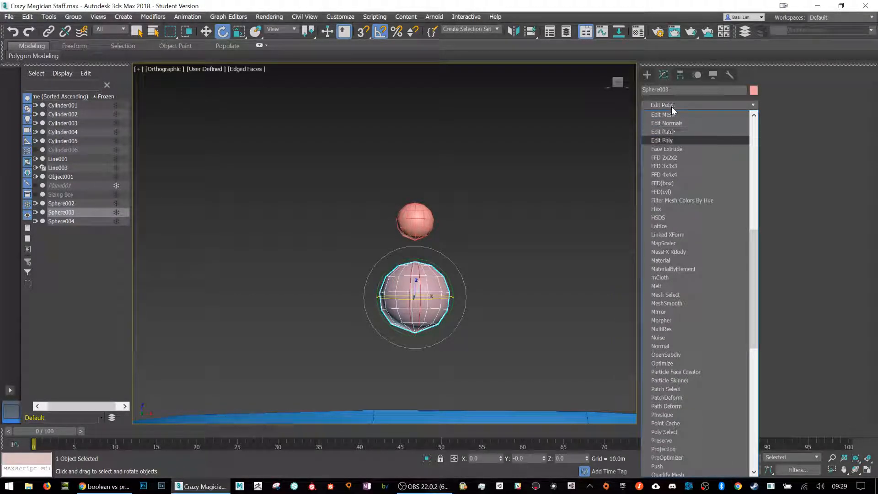
pyautogui.press('Return')
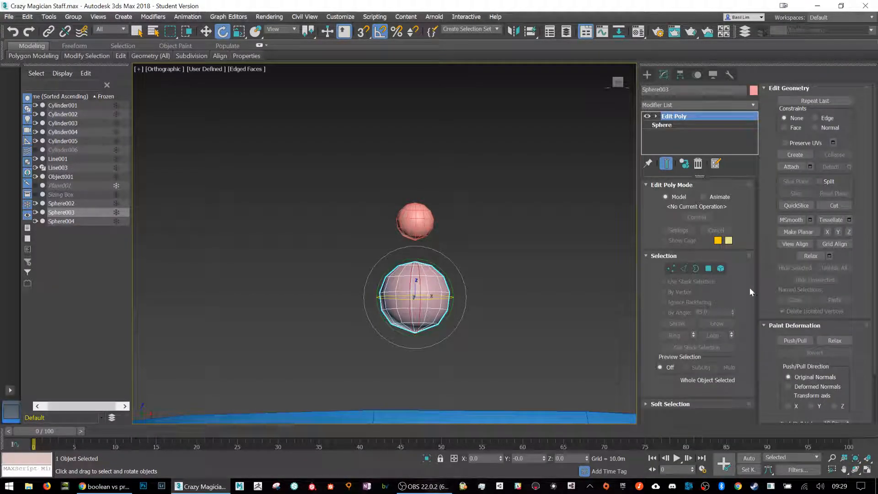
# - Select the polygons on the lower sphere's right side and pull them outward to about X 0.401 m
pyautogui.click(707, 269)
pyautogui.moveTo(495, 282); pyautogui.dragTo(435, 313)
pyautogui.keyDown('alt'); pyautogui.moveTo(474, 277); pyautogui.dragTo(463, 315, button='middle'); pyautogui.keyUp('alt')
pyautogui.press('w')
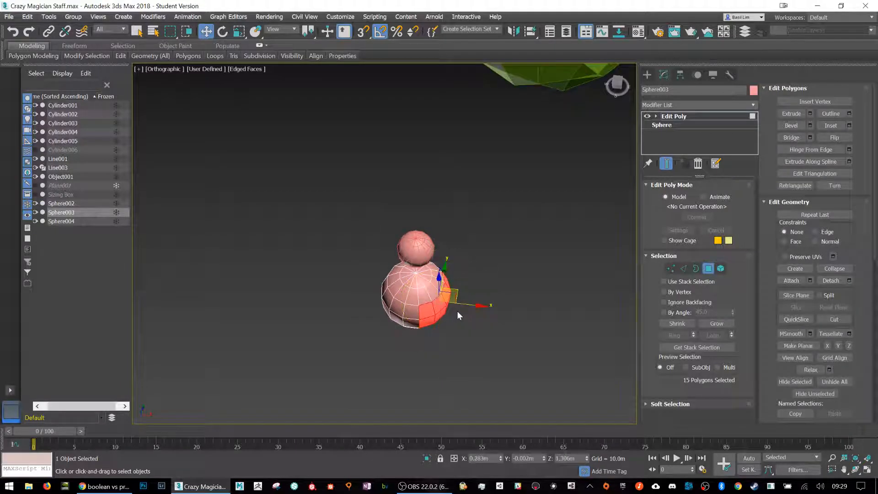
pyautogui.moveTo(453, 298); pyautogui.dragTo(606, 317)
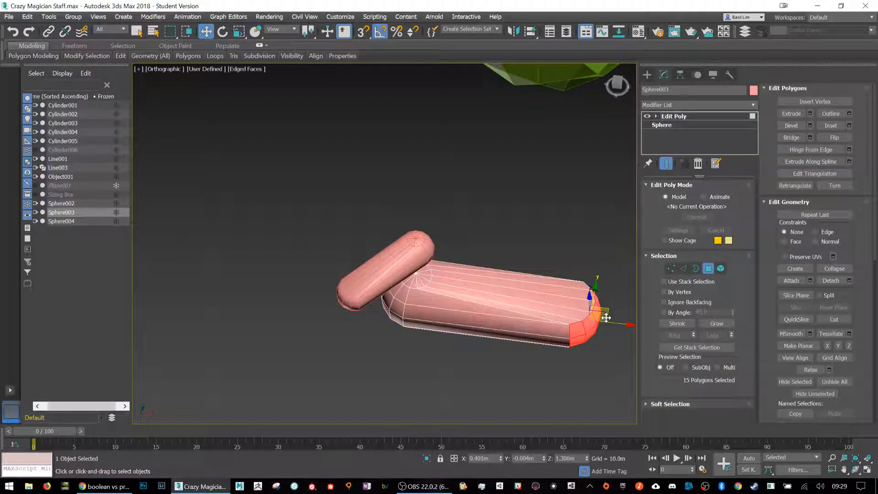
# - Compare the stretched shapes of the reference Sphere004 and the original Sphere003 beside the staff
pyautogui.click(74, 222)
pyautogui.click(523, 219)
pyautogui.click(513, 298)
pyautogui.press('4')
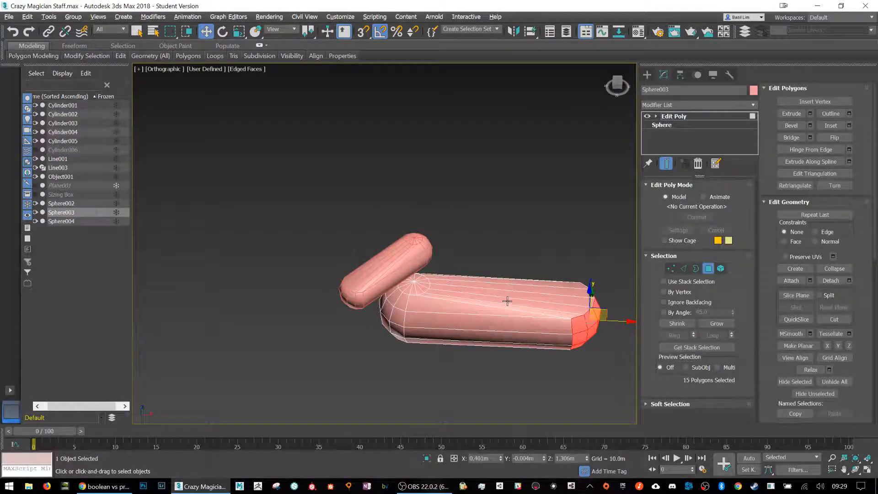
pyautogui.keyDown('alt'); pyautogui.moveTo(506, 302); pyautogui.dragTo(513, 291, button='middle'); pyautogui.keyUp('alt')
pyautogui.scroll(-6, 513, 291)
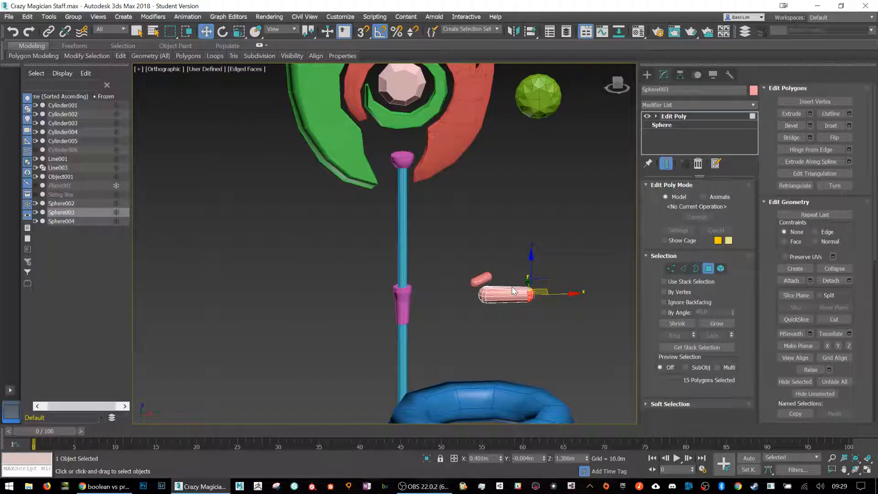
# - Try deleting the reference Sphere004, undo back through the deletion and the polygon stretch, and leave polygon editing
pyautogui.click(89, 221)
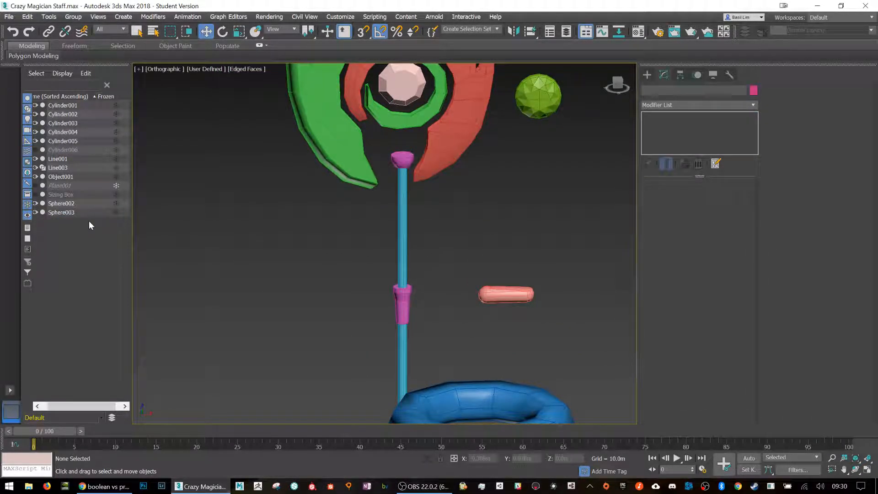
pyautogui.hotkey('ctrl', 'z')
pyautogui.hotkey('ctrl', 'z')
pyautogui.hotkey('ctrl', 'z')
pyautogui.hotkey('ctrl', 'z')
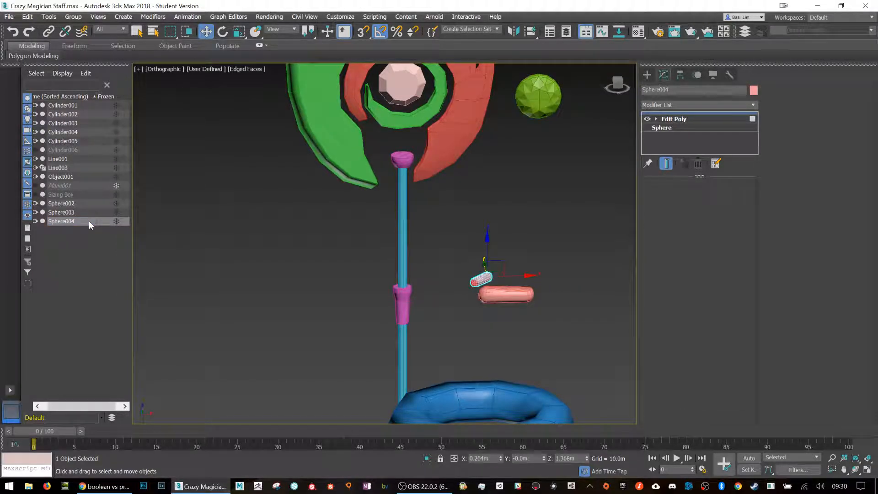
pyautogui.click(541, 248)
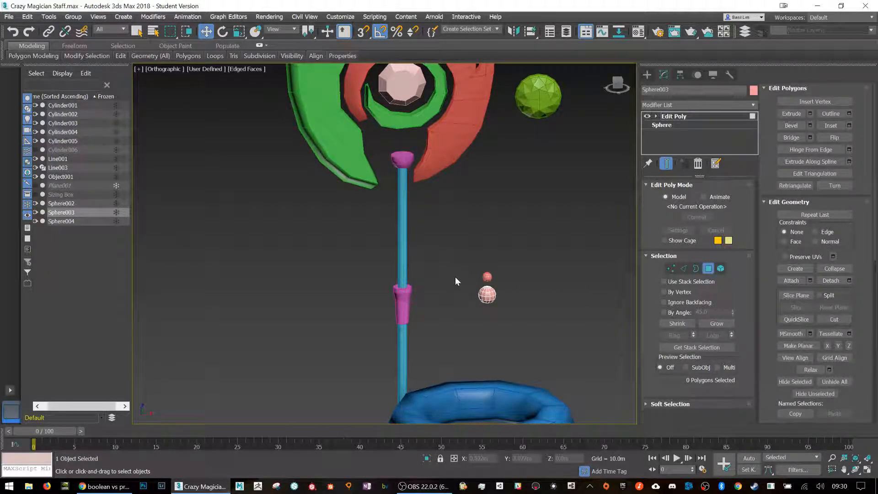
pyautogui.click(709, 270)
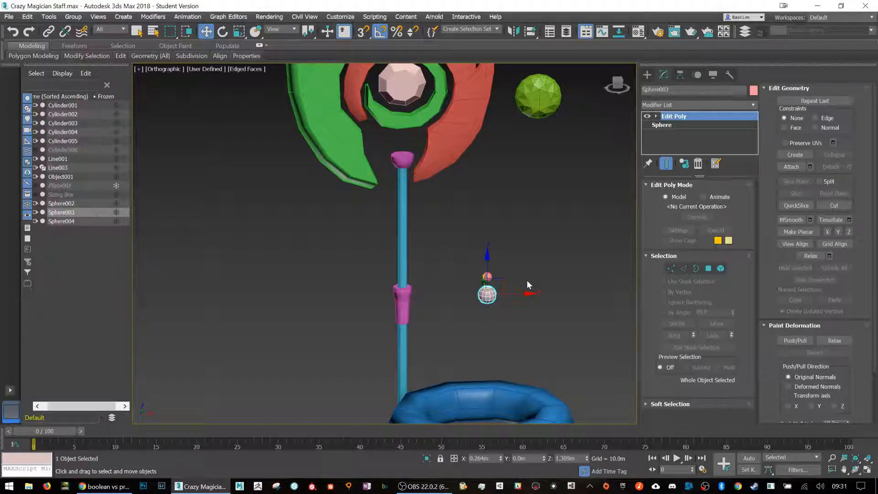
# - Delete the small reference sphere above Sphere003
pyautogui.click(497, 274)
pyautogui.click(487, 277)
pyautogui.rightClick(490, 282)
pyautogui.click(470, 271)
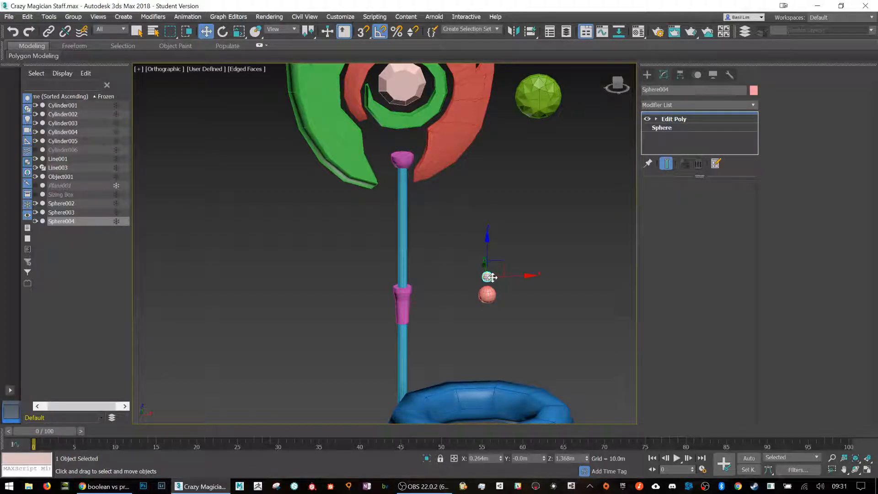
pyautogui.press('Delete')
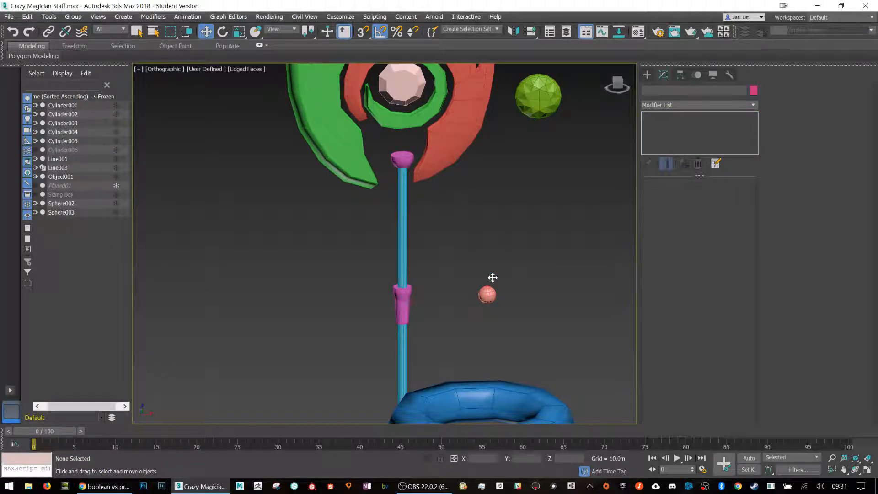
# - Clone the remaining pink sphere, Sphere003, straight upward to about Z 1.499 m as one Reference copy
pyautogui.click(487, 293)
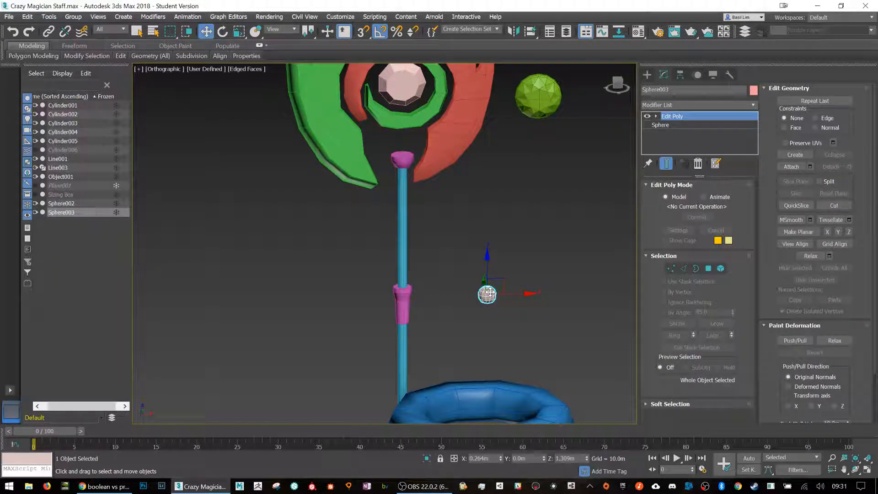
pyautogui.moveTo(487, 254)
pyautogui.keyDown('shift'); pyautogui.mouseDown()
pyautogui.moveTo(494, 221)
pyautogui.moveTo(488, 190)
pyautogui.moveTo(488, 203)
pyautogui.mouseUp(); pyautogui.keyUp('shift')
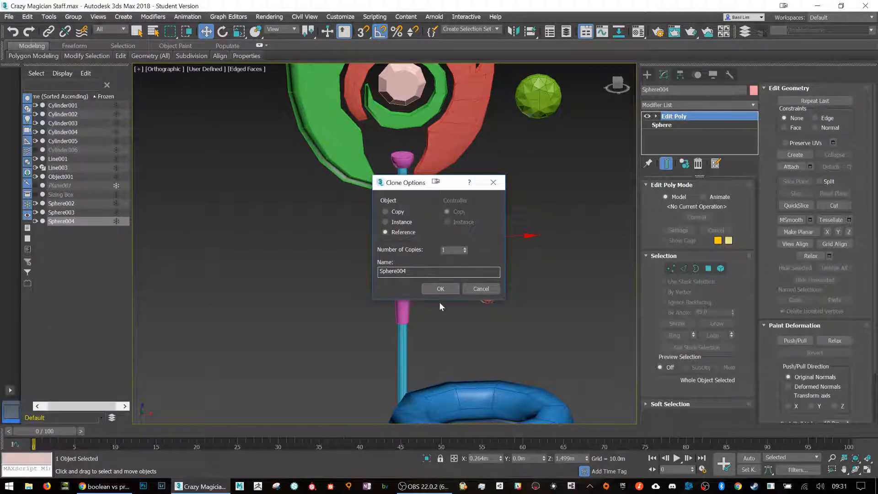
pyautogui.click(440, 287)
# - Convert the upper reference sphere, Sphere004, to an Editable Poly
pyautogui.click(489, 297)
pyautogui.scroll(6, 489, 234)
pyautogui.click(494, 246)
pyautogui.scroll(-6, 493, 246)
pyautogui.rightClick(491, 244)
pyautogui.moveTo(528, 351)
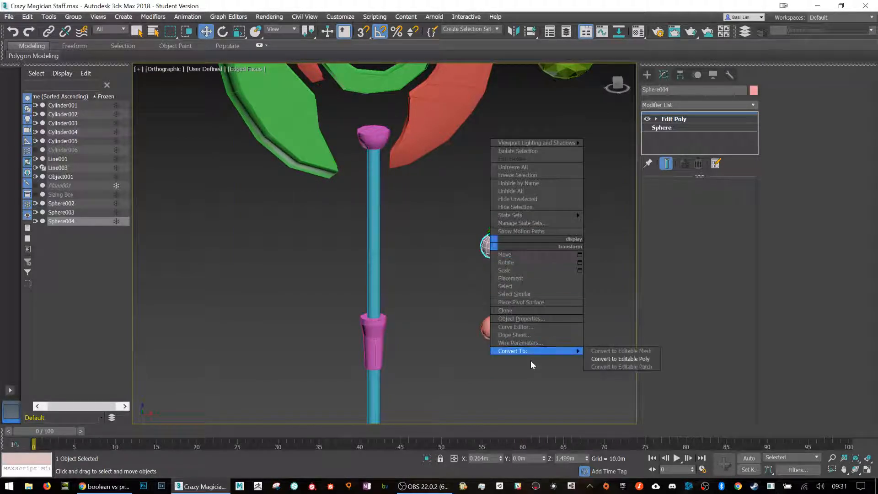
pyautogui.click(617, 359)
pyautogui.click(564, 298)
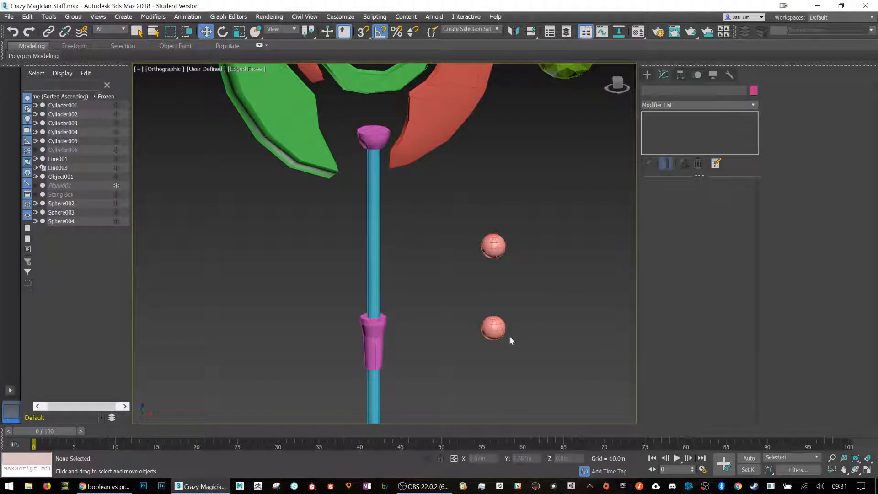
# - Try moving the polygons on the lower sphere's right side along X, undo the move, and leave polygon editing
pyautogui.click(507, 331)
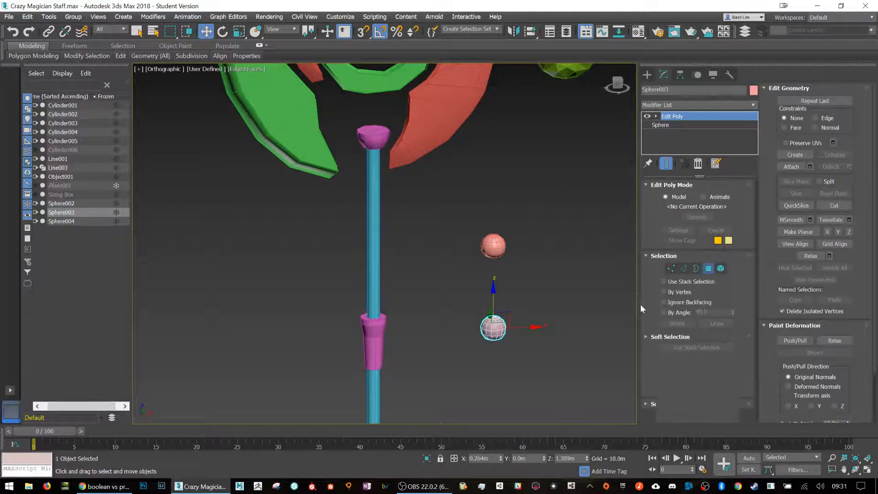
pyautogui.moveTo(538, 355); pyautogui.dragTo(585, 327)
pyautogui.hotkey('ctrl', 'z')
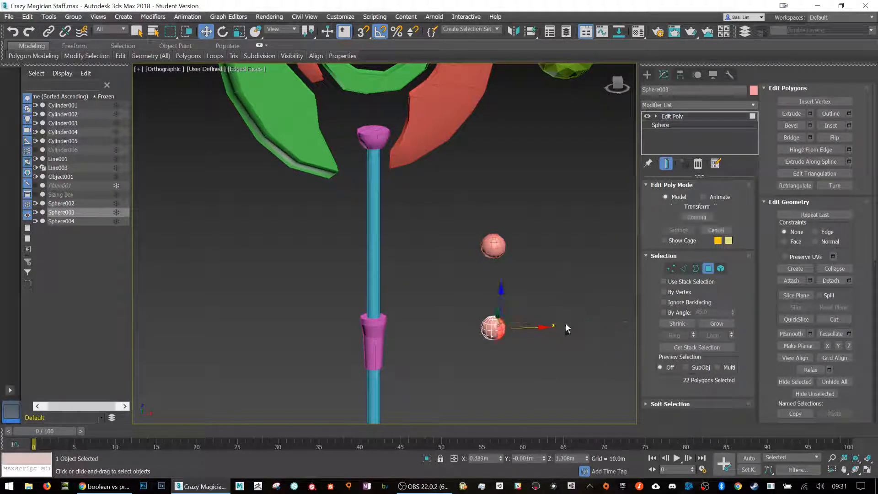
pyautogui.click(709, 270)
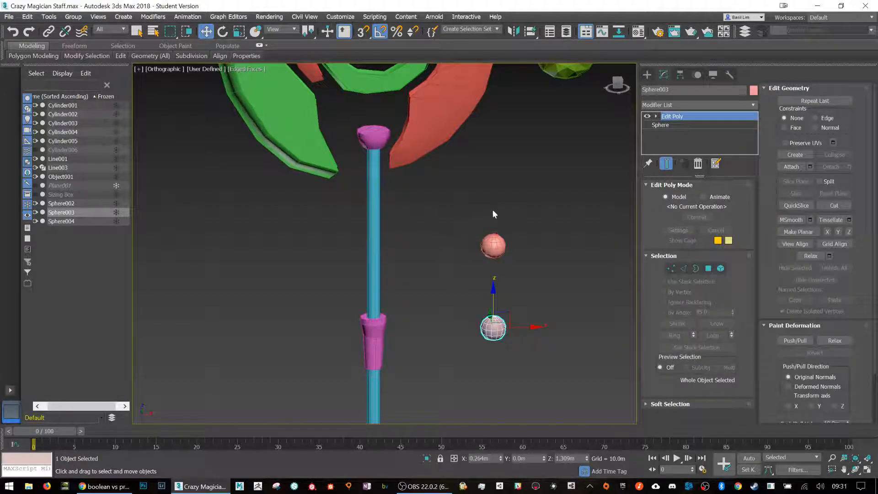
# - Delete the upper Editable Poly sphere, Sphere004
pyautogui.moveTo(543, 254); pyautogui.dragTo(547, 256)
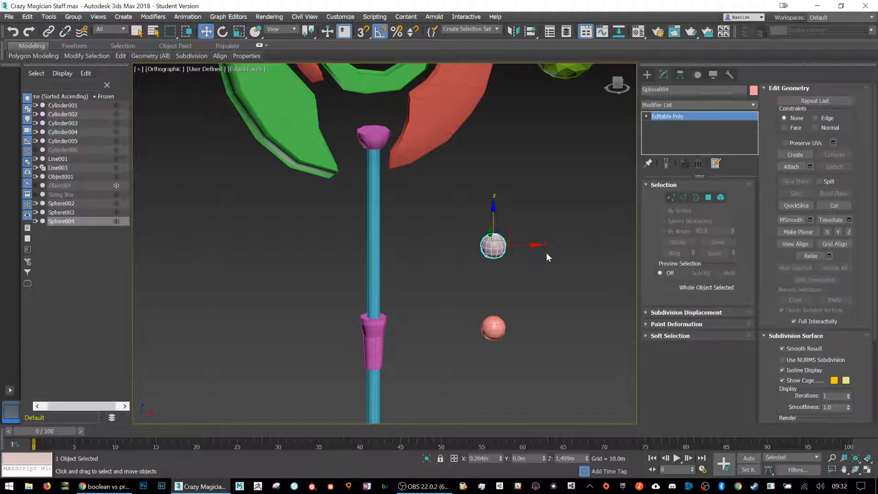
pyautogui.press('Delete')
pyautogui.scroll(-4, 543, 262)
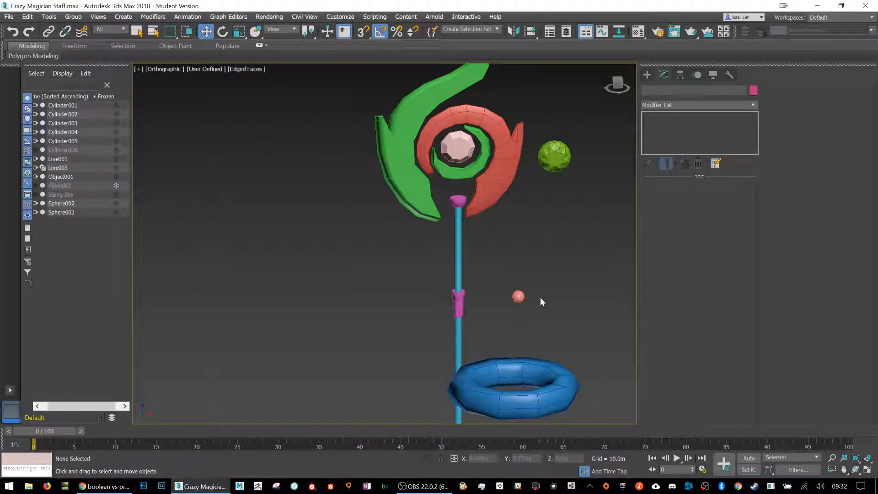
# - Scale the blue ring down uniformly and rotate it -90 degrees about X so it faces the front
pyautogui.click(546, 364)
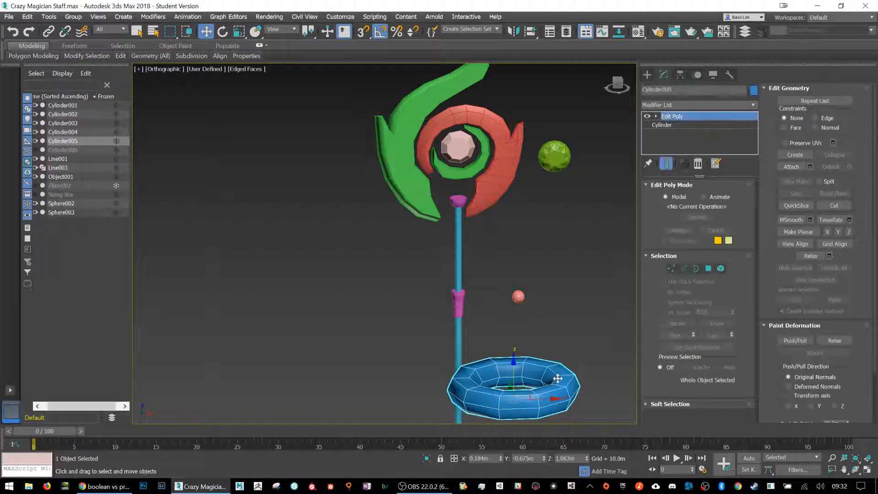
pyautogui.moveTo(558, 379); pyautogui.dragTo(548, 324, button='middle')
pyautogui.press('r')
pyautogui.moveTo(500, 345); pyautogui.dragTo(493, 419)
pyautogui.press('e')
pyautogui.moveTo(509, 330); pyautogui.dragTo(512, 300)
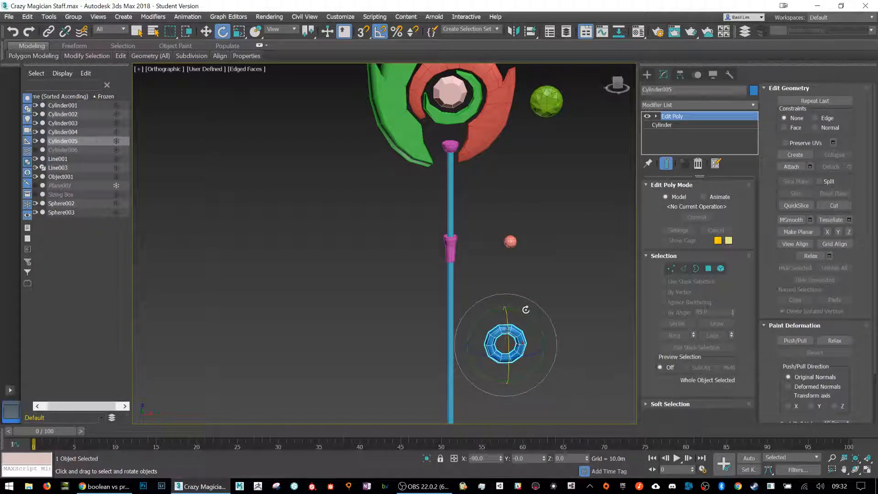
# - Examine the whole staff with the ring, including the sphere at the foot of the pole
pyautogui.scroll(-2, 526, 310)
pyautogui.scroll(-5, 536, 315)
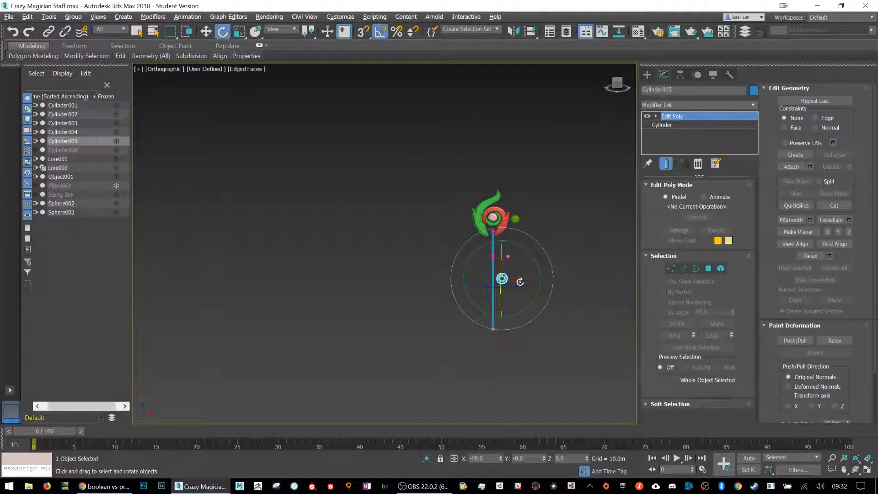
pyautogui.scroll(5, 514, 257)
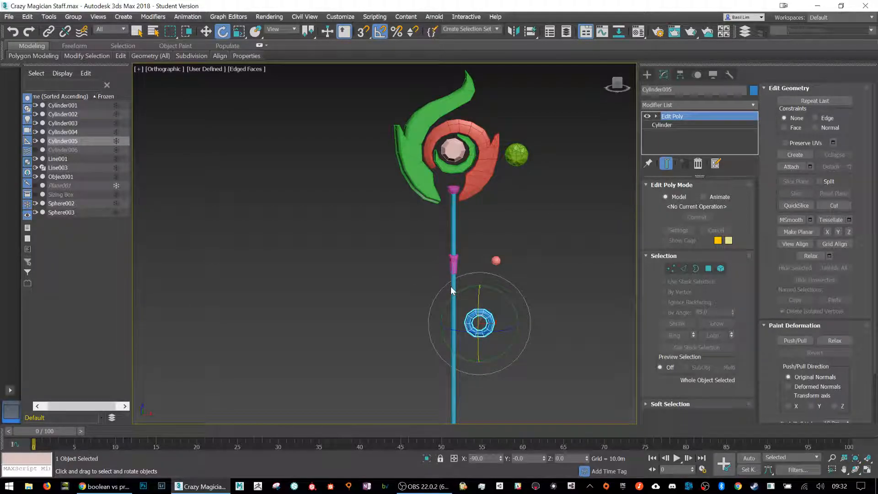
pyautogui.moveTo(535, 322); pyautogui.dragTo(535, 264, button='middle')
pyautogui.scroll(-3, 535, 263)
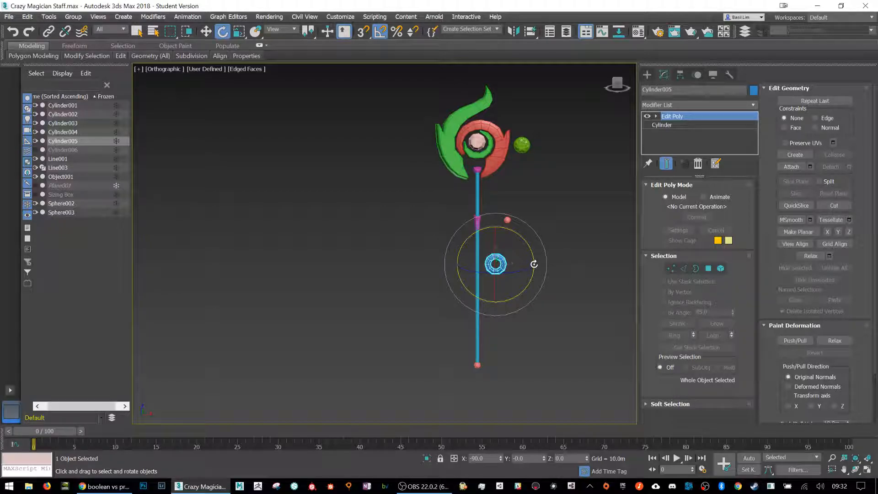
pyautogui.click(499, 329)
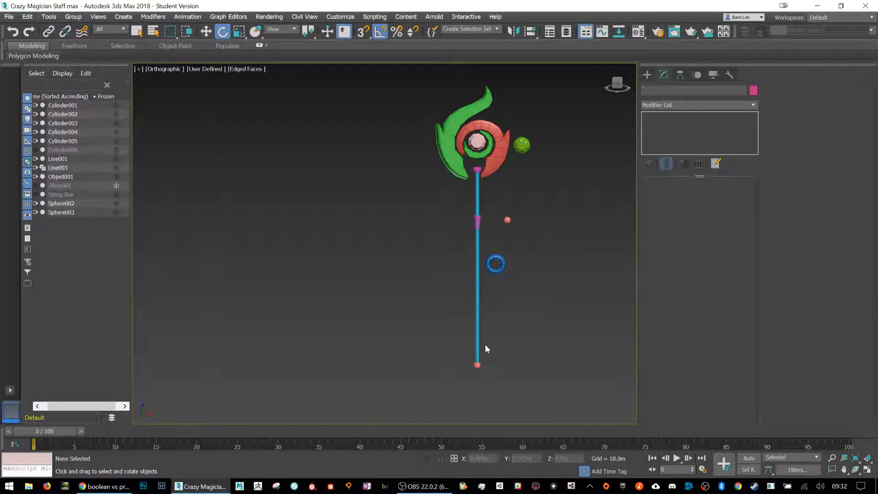
pyautogui.click(475, 365)
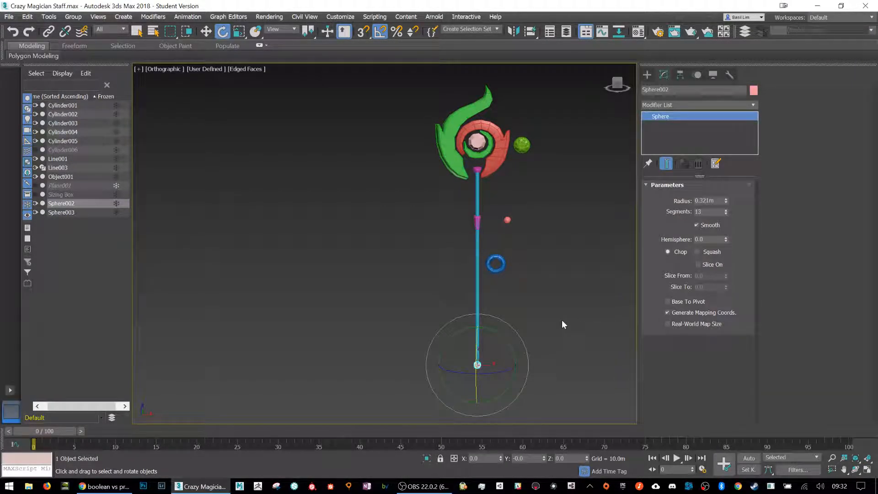
pyautogui.press('w')
pyautogui.keyDown('alt'); pyautogui.moveTo(553, 328); pyautogui.dragTo(544, 345, button='middle'); pyautogui.keyUp('alt')
pyautogui.scroll(2, 544, 348)
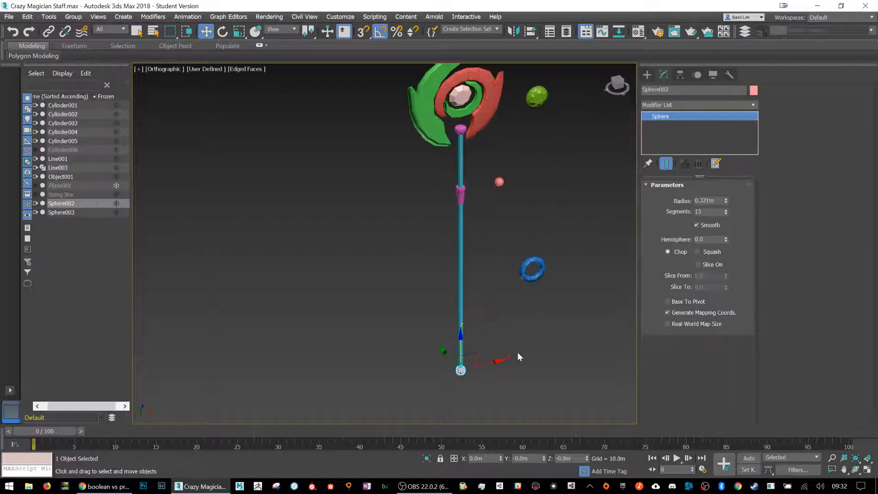
# - Clone the small pink sphere beside the staff straight downward to about Z 0.981 m as one independent Copy
pyautogui.click(499, 182)
pyautogui.scroll(3, 524, 204)
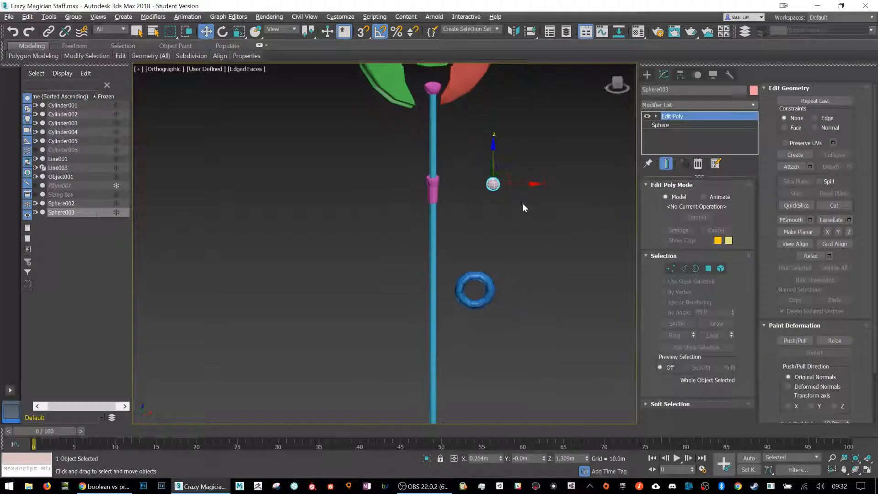
pyautogui.keyDown('shift'); pyautogui.moveTo(492, 142); pyautogui.dragTo(493, 265); pyautogui.keyUp('shift')
pyautogui.click(441, 289)
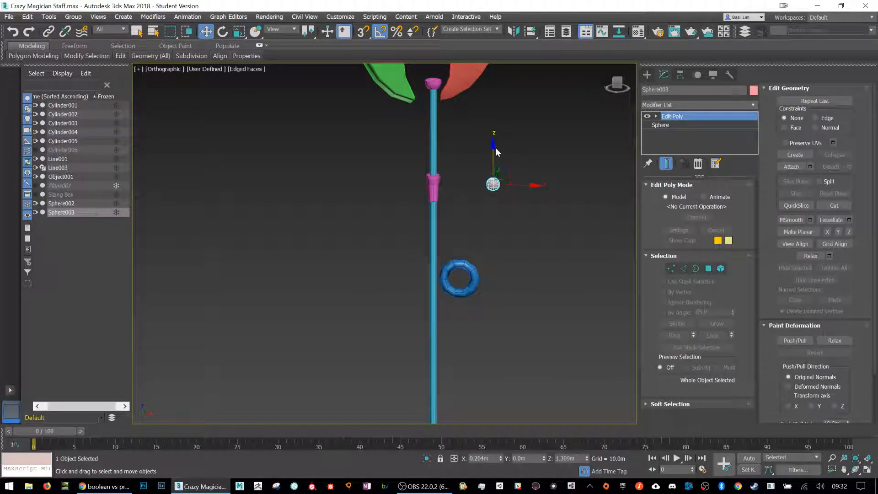
pyautogui.hotkey('ctrl', 'z')
pyautogui.keyDown('shift'); pyautogui.moveTo(493, 220); pyautogui.dragTo(493, 222); pyautogui.keyUp('shift')
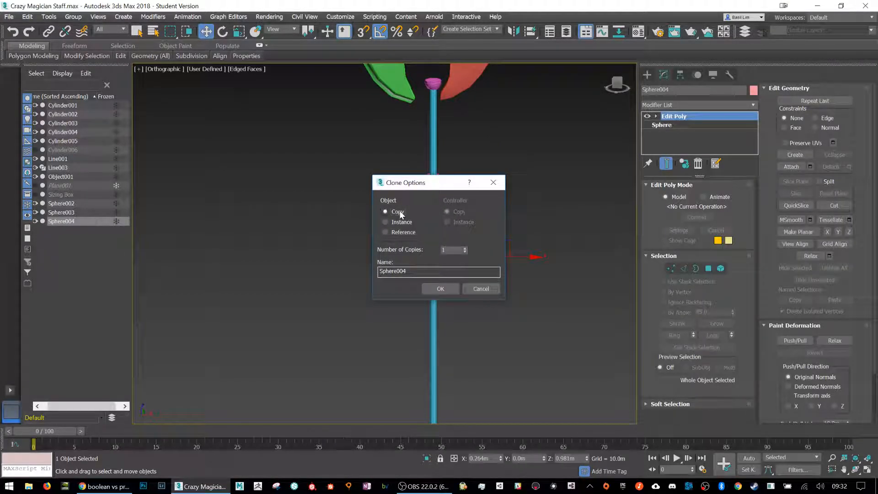
pyautogui.click(443, 289)
# - Enable Soft Selection for vertices on the copied sphere's Edit Poly modifier and select its topmost vertex
pyautogui.click(722, 103)
pyautogui.click(722, 103)
pyautogui.click(671, 268)
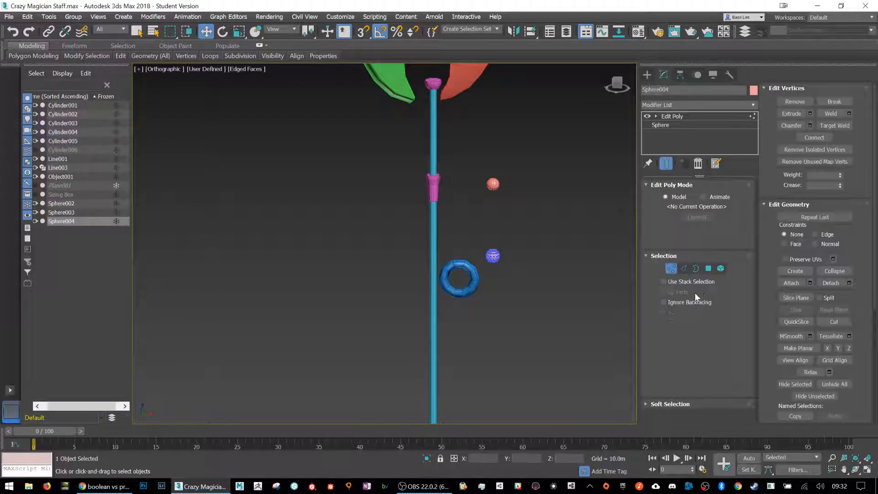
pyautogui.click(671, 404)
pyautogui.click(809, 101)
pyautogui.scroll(2, 529, 239)
pyautogui.scroll(4, 530, 243)
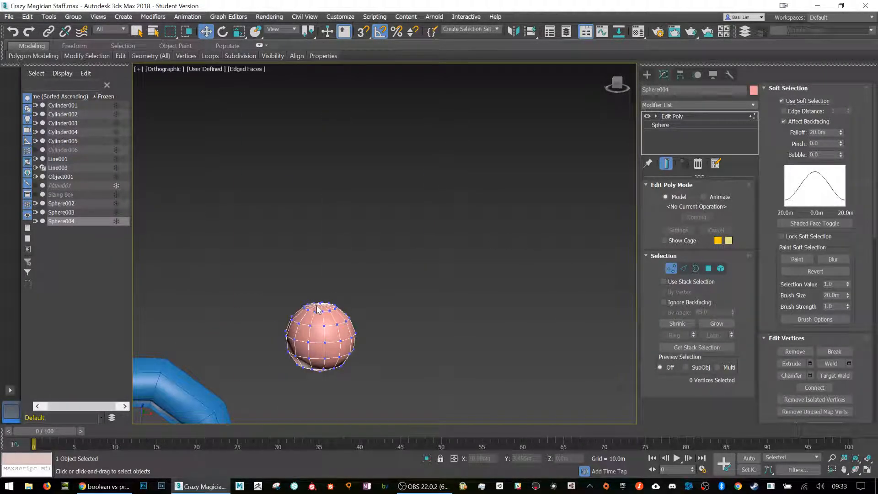
pyautogui.click(323, 323)
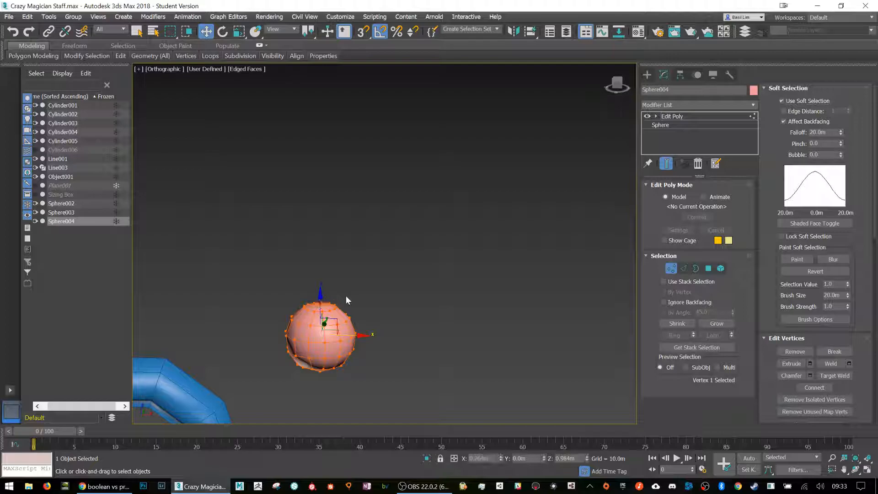
# - Reduce the Soft Selection falloff to about 0.51 m so its influence fades across the sphere
pyautogui.moveTo(841, 133); pyautogui.dragTo(837, 178)
pyautogui.click(841, 131)
pyautogui.click(841, 131)
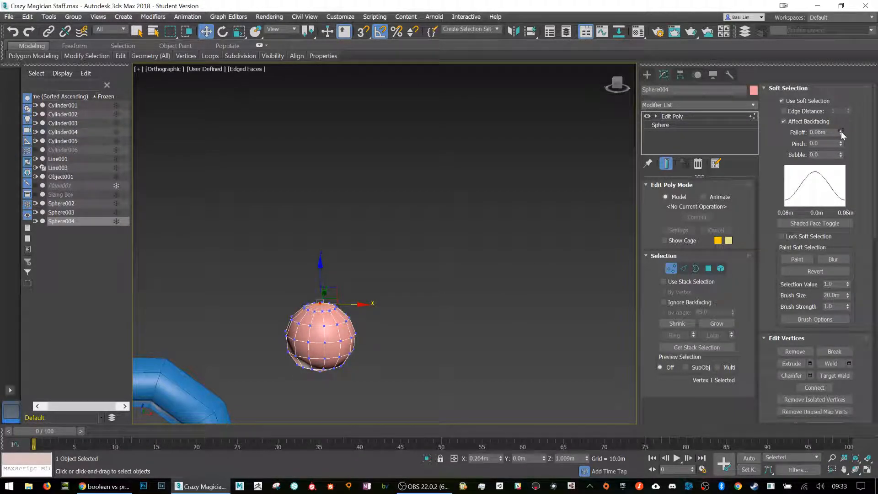
pyautogui.click(841, 131)
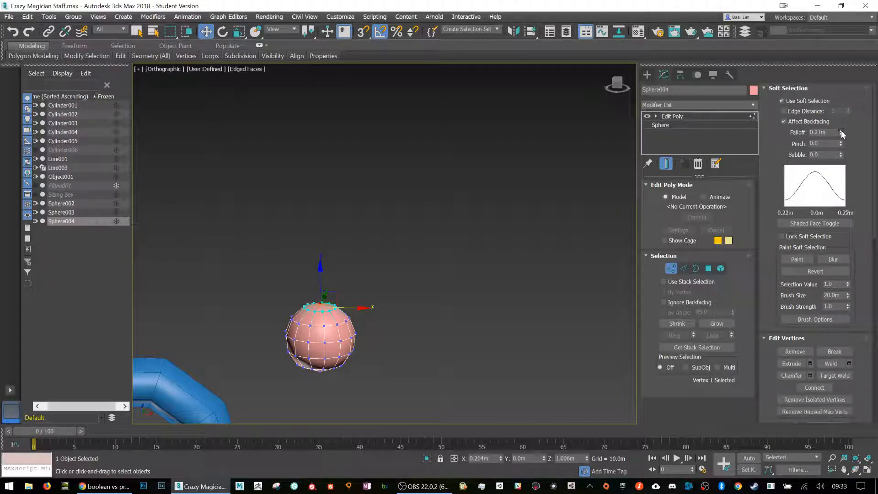
pyautogui.click(841, 131)
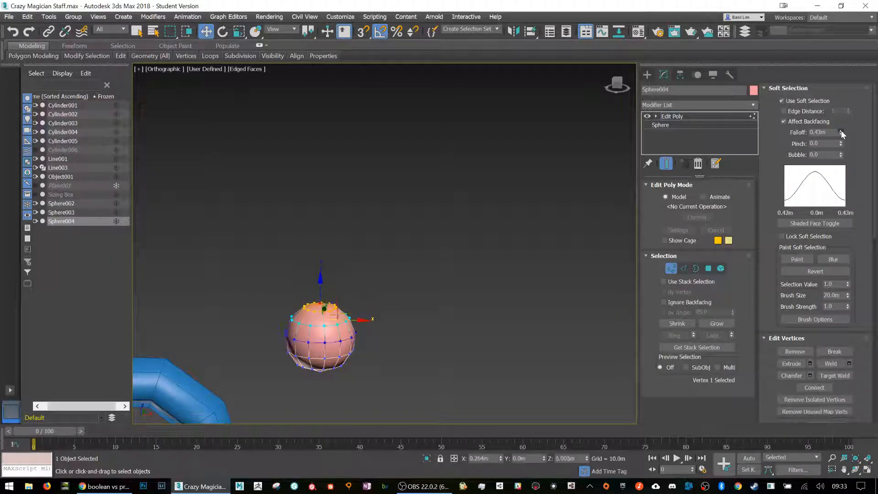
# - Try pulling the sphere's top vertex upward with the soft selection, and undo the move
pyautogui.moveTo(841, 144); pyautogui.dragTo(841, 139)
pyautogui.moveTo(320, 277); pyautogui.dragTo(325, 258)
pyautogui.hotkey('ctrl', 'z')
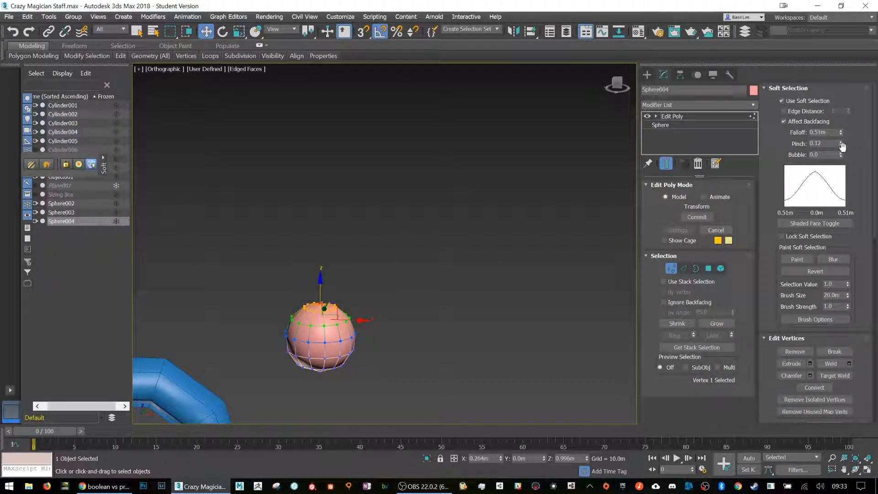
# - Set the Soft Selection pinch to 0.25, pull the top vertex up into a teardrop shape, and finish vertex editing
pyautogui.moveTo(841, 143); pyautogui.dragTo(840, 137)
pyautogui.moveTo(321, 277); pyautogui.dragTo(328, 232)
pyautogui.click(571, 275)
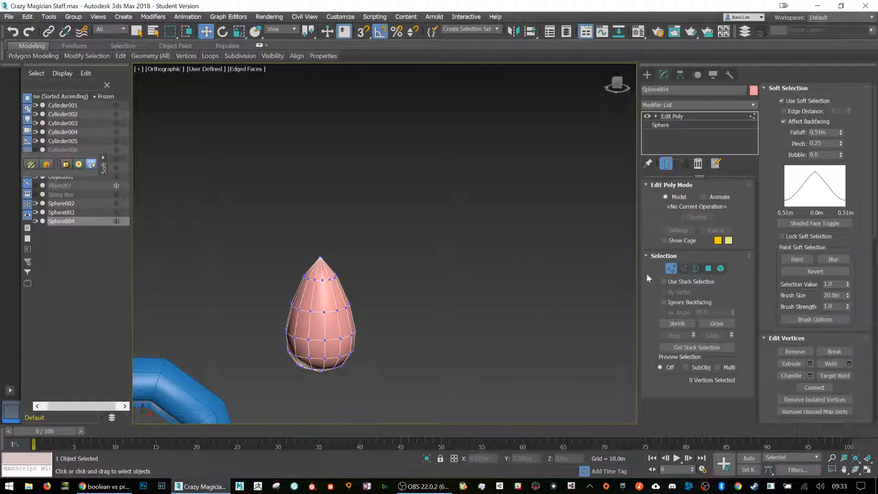
pyautogui.click(671, 268)
pyautogui.scroll(-5, 462, 258)
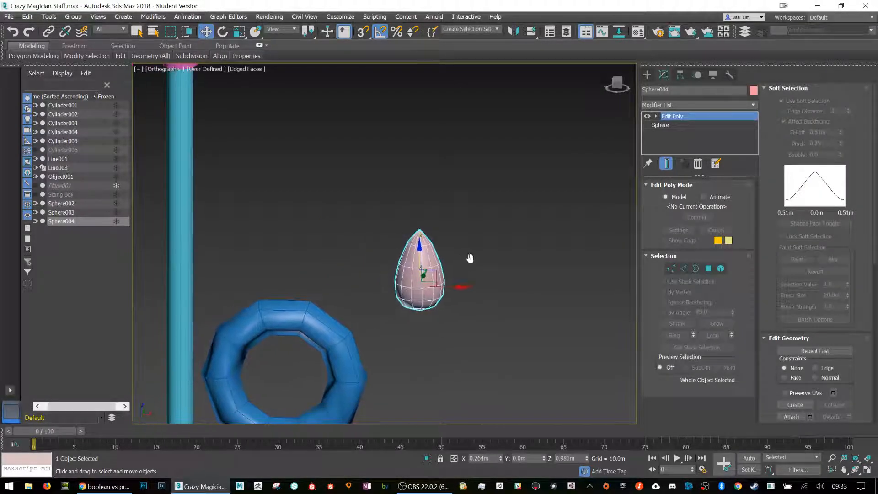
pyautogui.moveTo(479, 262); pyautogui.dragTo(503, 216, button='middle')
pyautogui.click(473, 341)
# - Select the sphere at the foot of the pole and examine its position against the grid axes
pyautogui.moveTo(474, 341); pyautogui.dragTo(464, 236, button='middle')
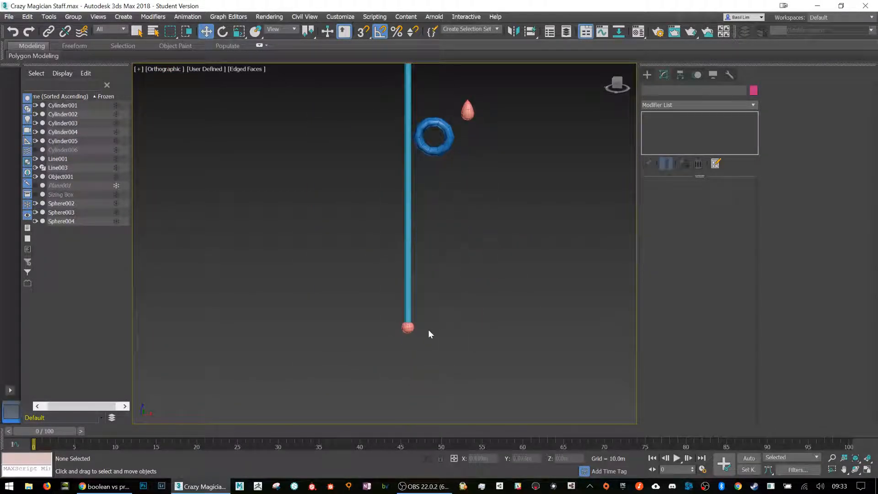
pyautogui.click(407, 327)
pyautogui.keyDown('alt'); pyautogui.moveTo(435, 324); pyautogui.dragTo(395, 328, button='middle'); pyautogui.keyUp('alt')
pyautogui.press('g')
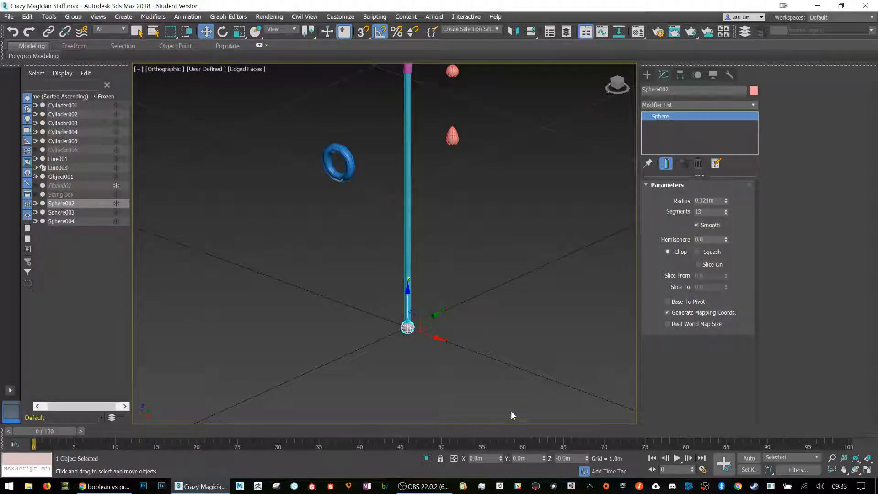
pyautogui.press('g')
pyautogui.press('g')
pyautogui.keyDown('alt'); pyautogui.moveTo(415, 351); pyautogui.dragTo(436, 346, button='middle'); pyautogui.keyUp('alt')
pyautogui.moveTo(455, 277); pyautogui.dragTo(412, 341, button='middle')
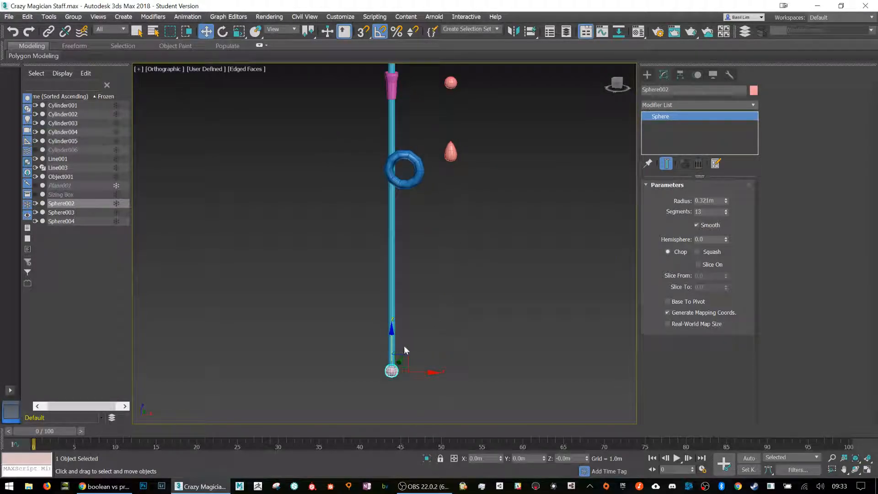
# - Add an Edit Poly modifier to the sphere at the foot of the pole
pyautogui.rightClick(389, 368)
pyautogui.moveTo(453, 474)
pyautogui.click(721, 103)
pyautogui.click(720, 104)
pyautogui.press('e')
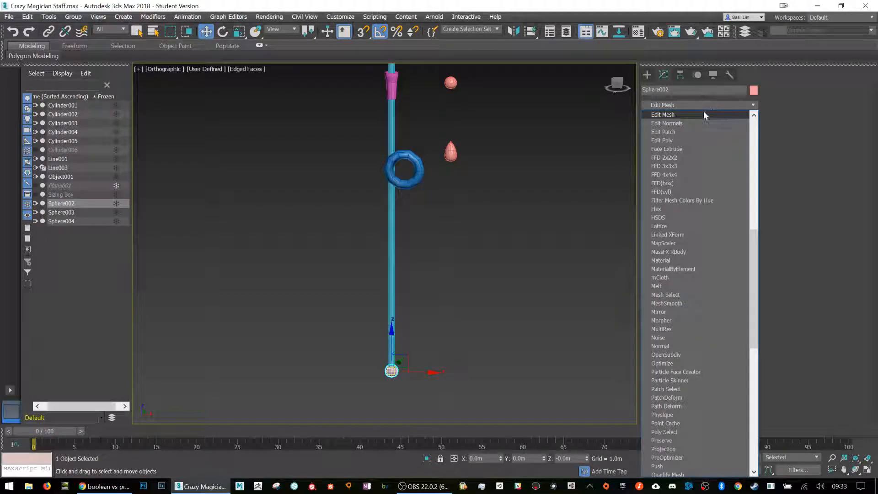
pyautogui.click(664, 140)
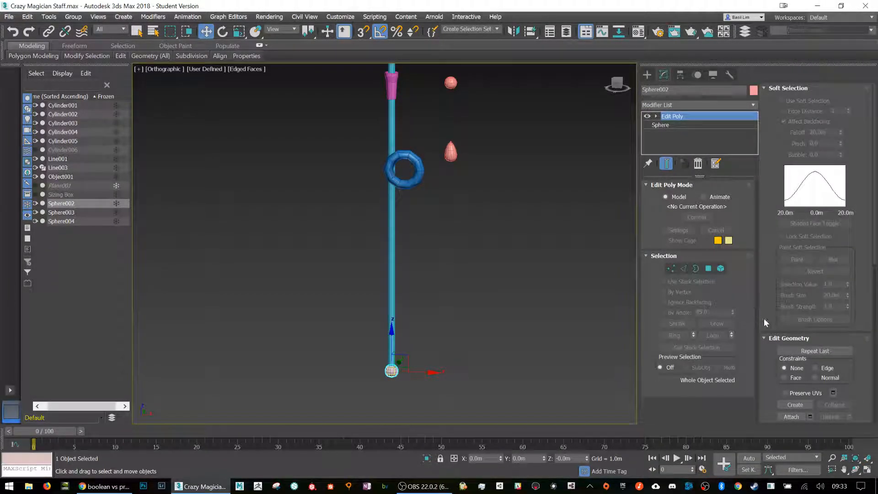
# - Attach the pole, the ring and the teardrop-shaped sphere to the foot sphere
pyautogui.click(792, 417)
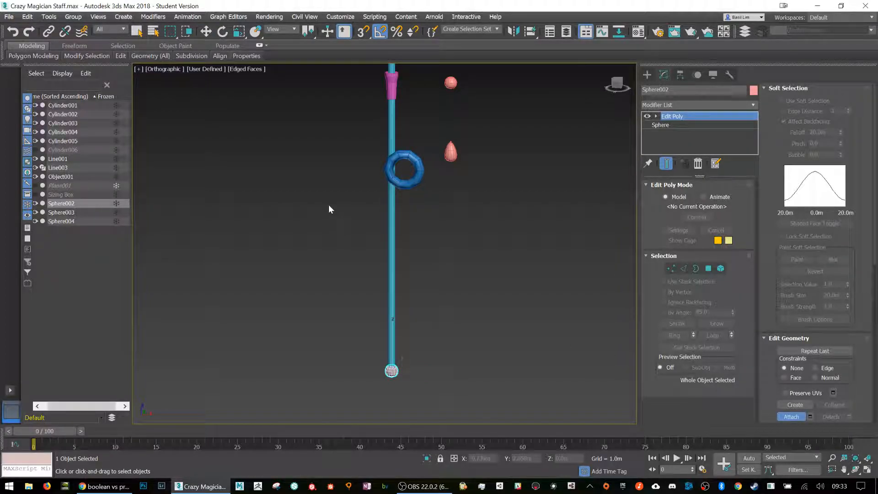
pyautogui.click(388, 221)
pyautogui.click(425, 157)
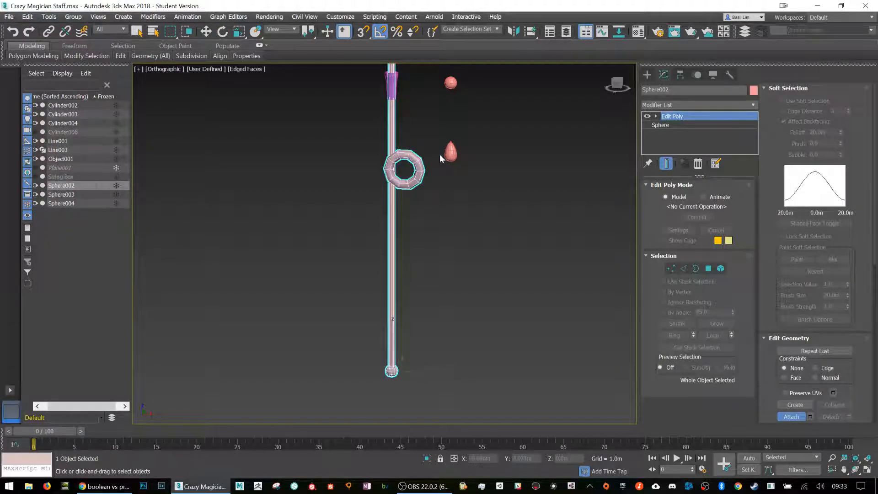
pyautogui.click(450, 151)
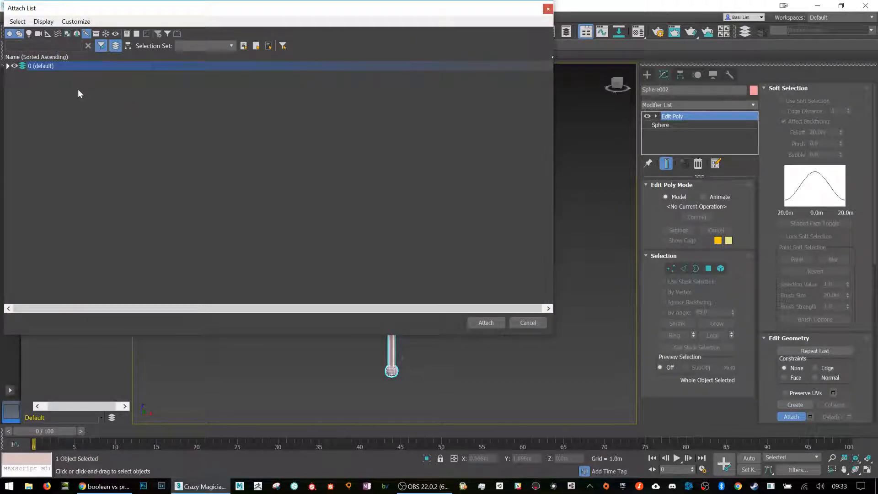
# - Attach Cylinder002, Cylinder003, Cylinder004, Line001, Line003, Object001 and Sphere003 to the foot sphere by picking them from the Attach List
pyautogui.click(8, 66)
pyautogui.doubleClick(71, 75)
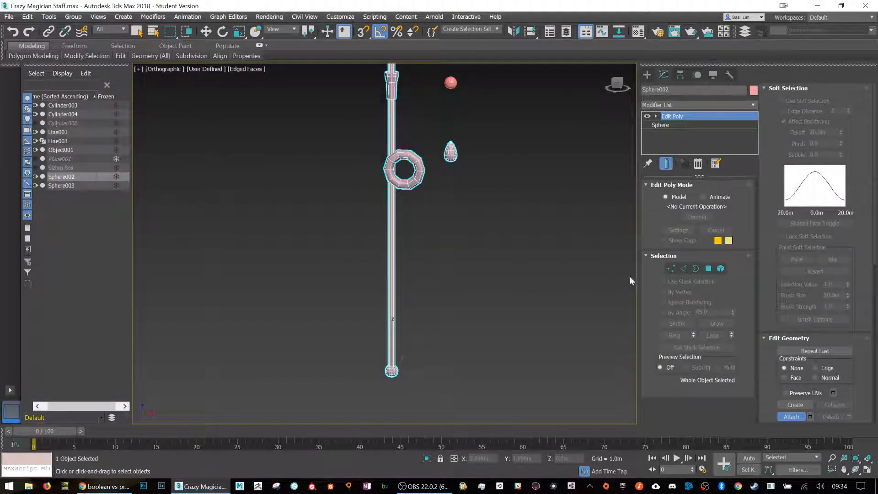
pyautogui.click(809, 417)
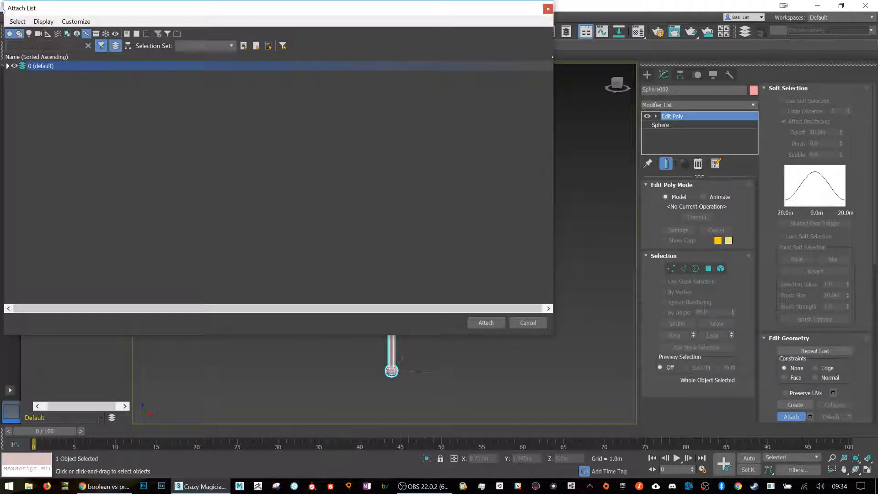
pyautogui.click(8, 66)
pyautogui.click(49, 84)
pyautogui.keyDown('ctrl'); pyautogui.click(66, 74); pyautogui.keyUp('ctrl')
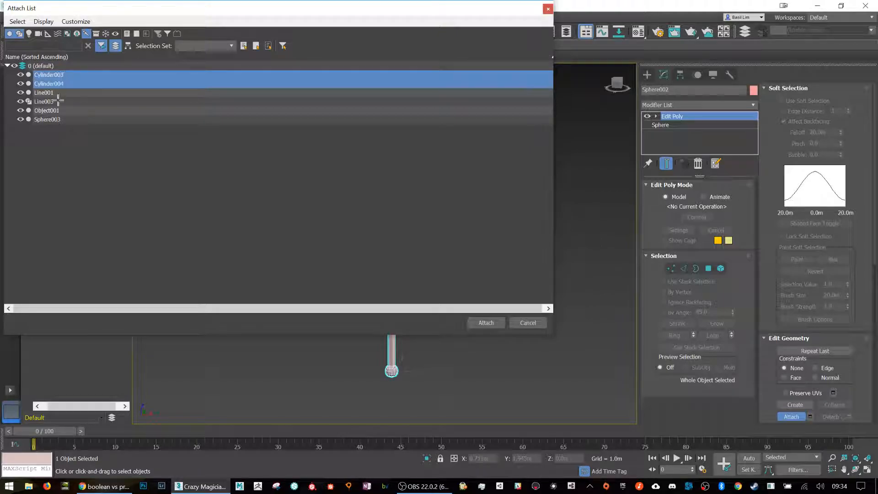
pyautogui.keyDown('shift'); pyautogui.click(59, 120); pyautogui.keyUp('shift')
pyautogui.click(485, 323)
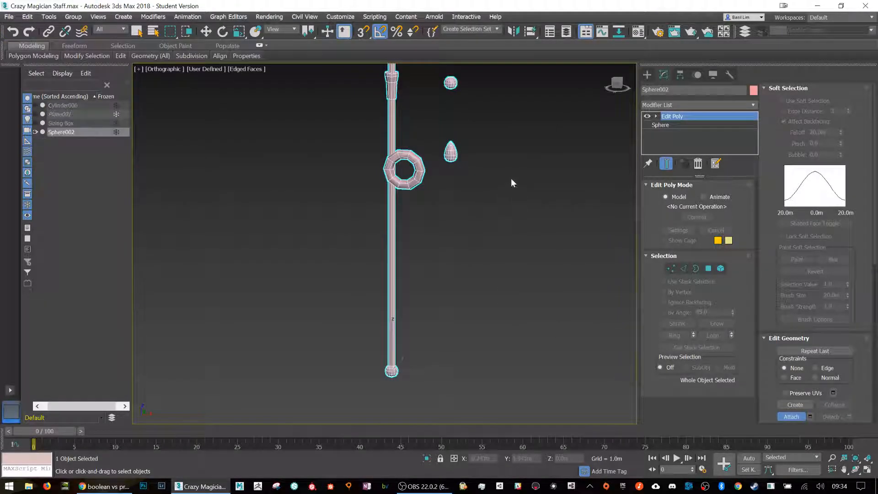
# - Leave attach mode, then deselect and reselect the combined staff to check that it behaves as one object
pyautogui.moveTo(510, 181); pyautogui.dragTo(492, 280, button='middle')
pyautogui.scroll(-3, 492, 280)
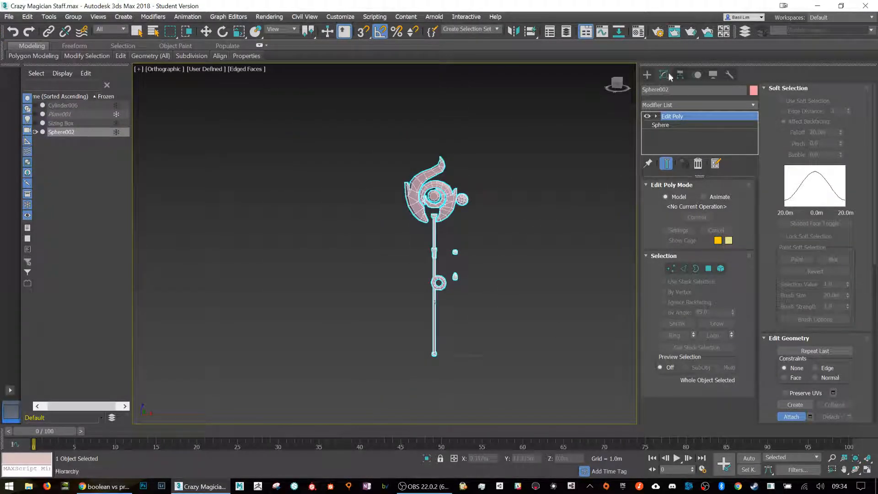
pyautogui.click(647, 74)
pyautogui.press('w')
pyautogui.click(554, 203)
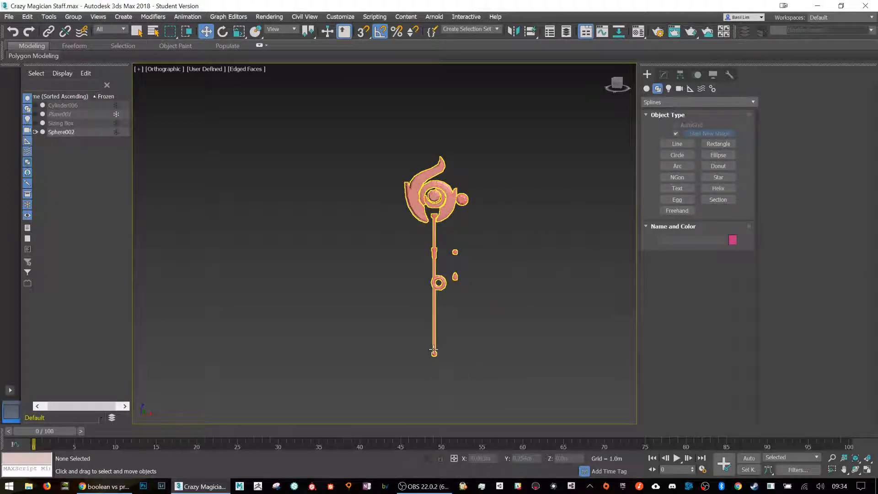
pyautogui.click(433, 351)
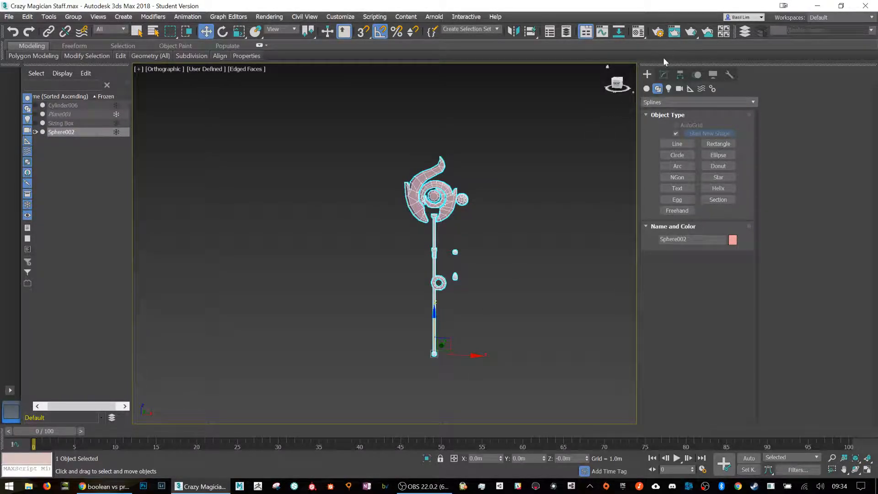
# - Move only the combined staff's pivot straight up the pole to about Z 1.004 m, and leave pivot editing
pyautogui.click(665, 77)
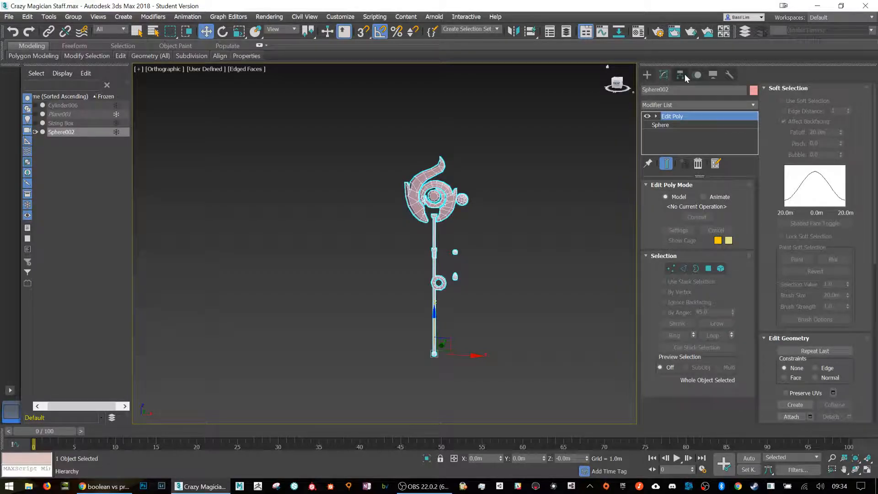
pyautogui.click(682, 74)
pyautogui.click(707, 141)
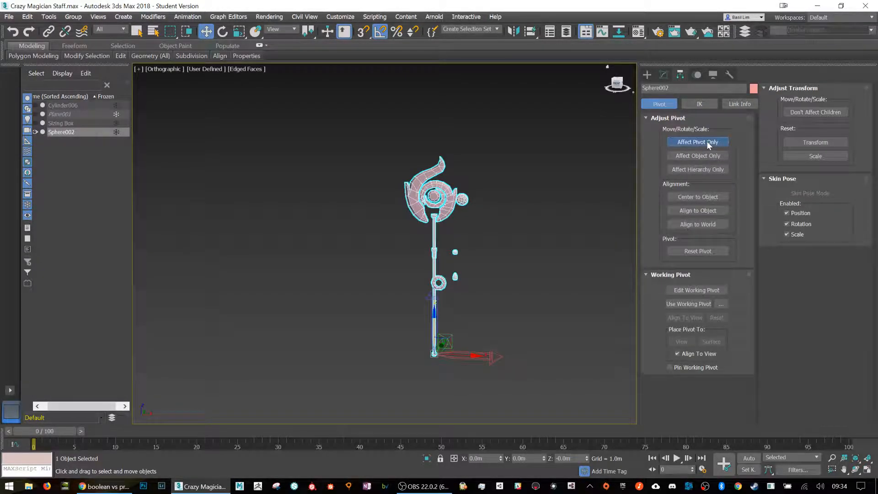
pyautogui.moveTo(440, 319); pyautogui.dragTo(434, 241)
pyautogui.click(715, 142)
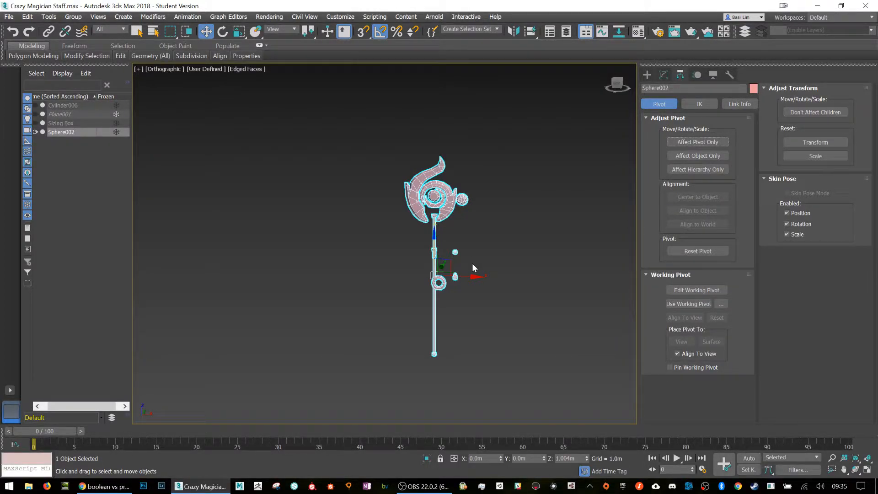
pyautogui.click(423, 486)
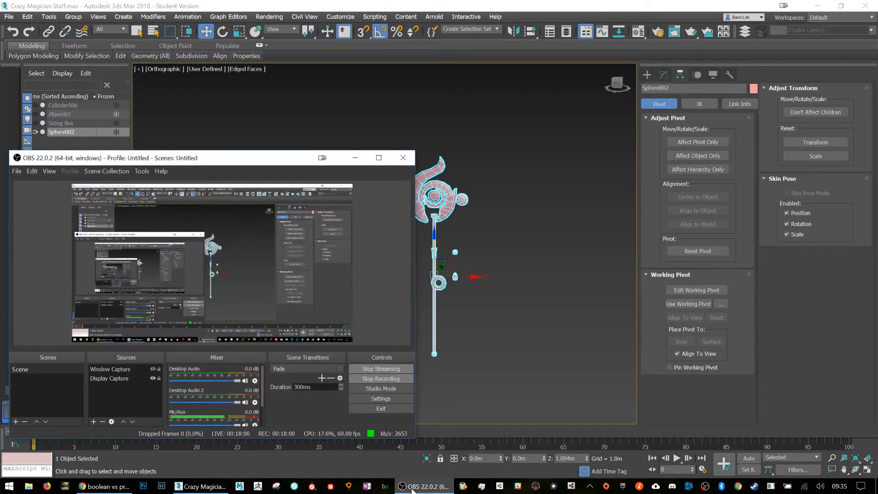